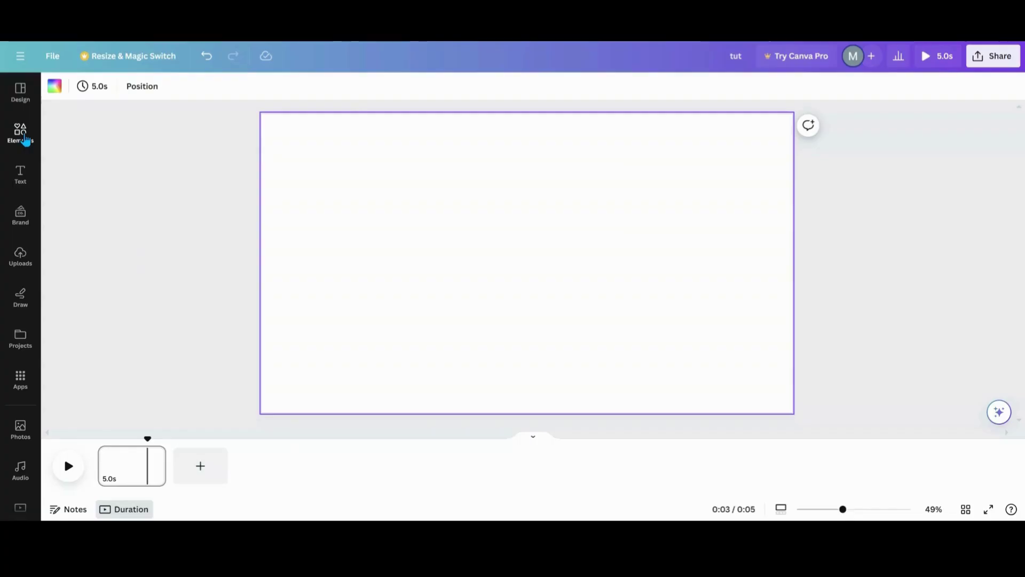
Add a circle shape to the blank page and enlarge it around the page centre
click(20, 133)
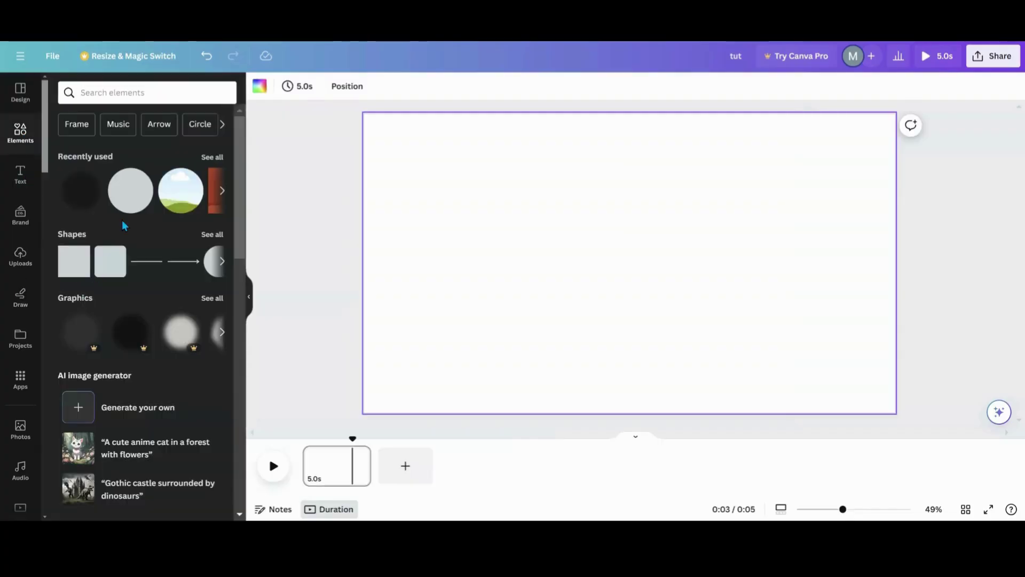
click(132, 197)
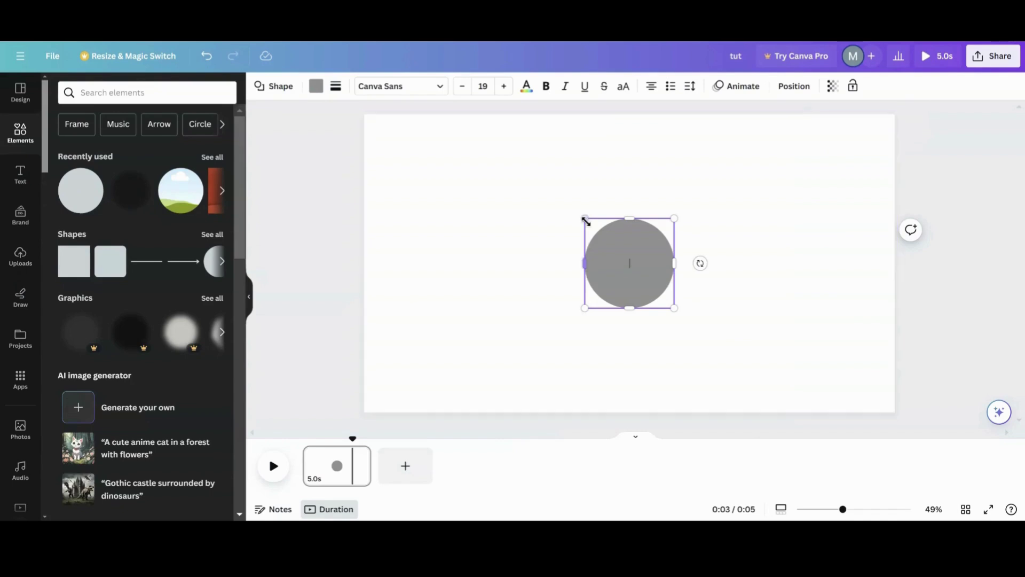
drag(584, 218, 546, 181)
drag(674, 308, 707, 342)
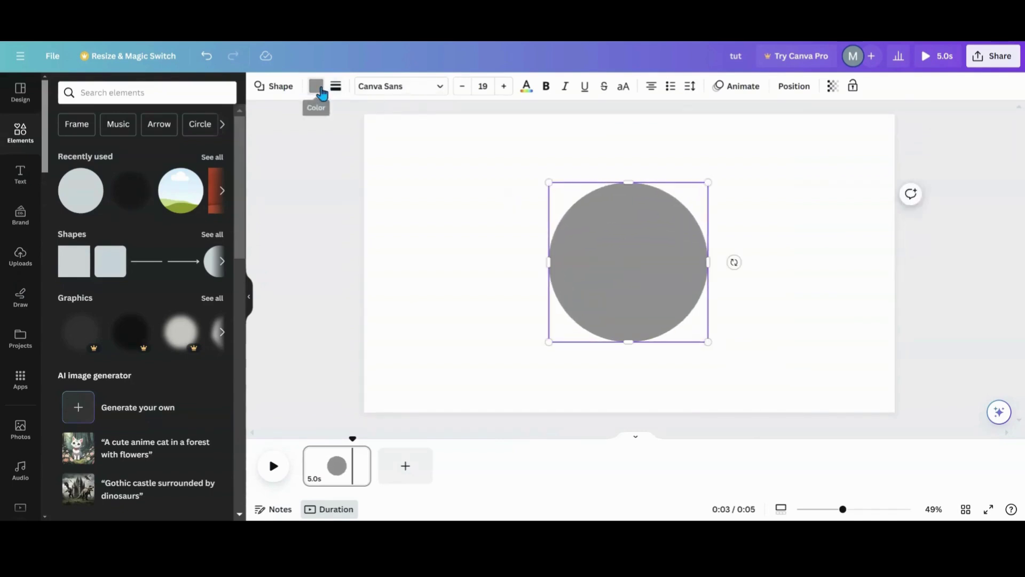
Fill the circle with the default gray-to-white gradient and add black #000000 as a third gradient colour
click(316, 86)
scroll(160, 278, down, 1)
click(156, 411)
scroll(151, 398, up, 1)
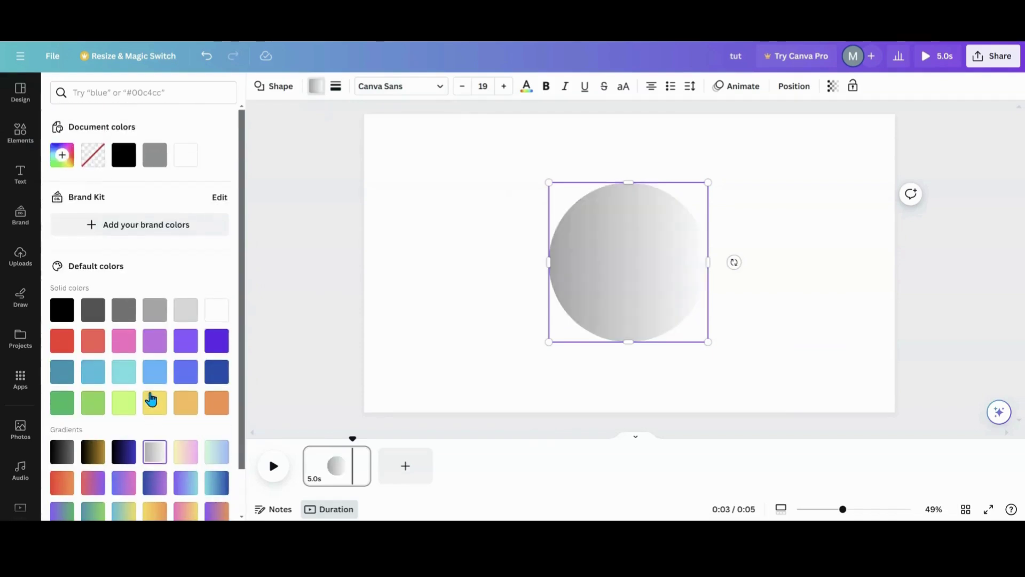
click(62, 154)
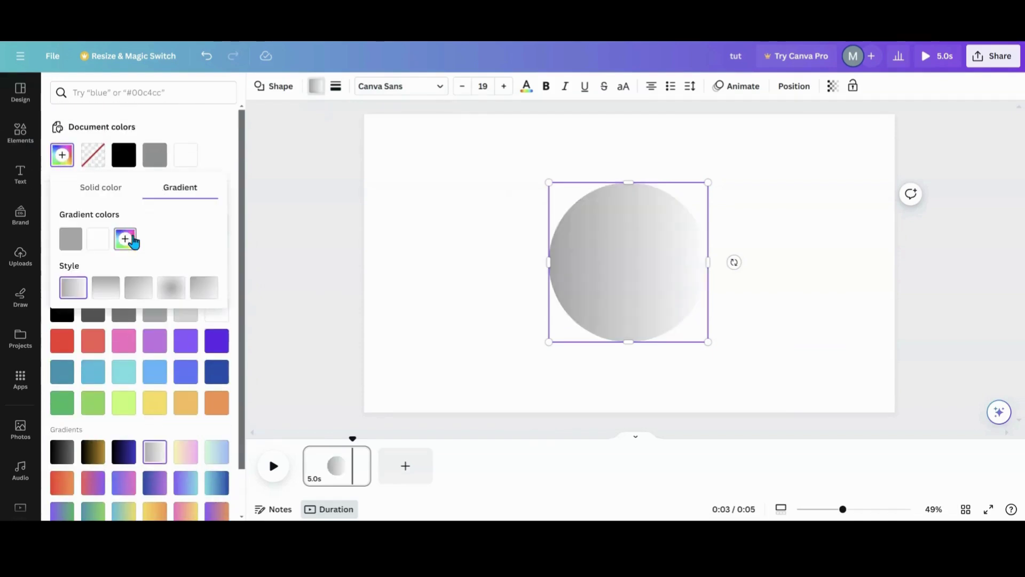
click(126, 240)
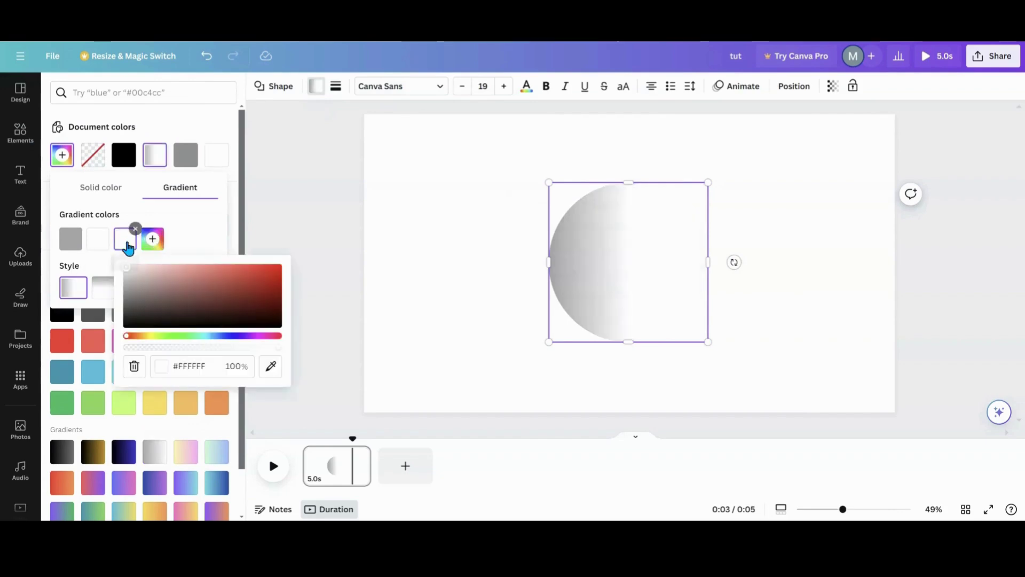
click(270, 371)
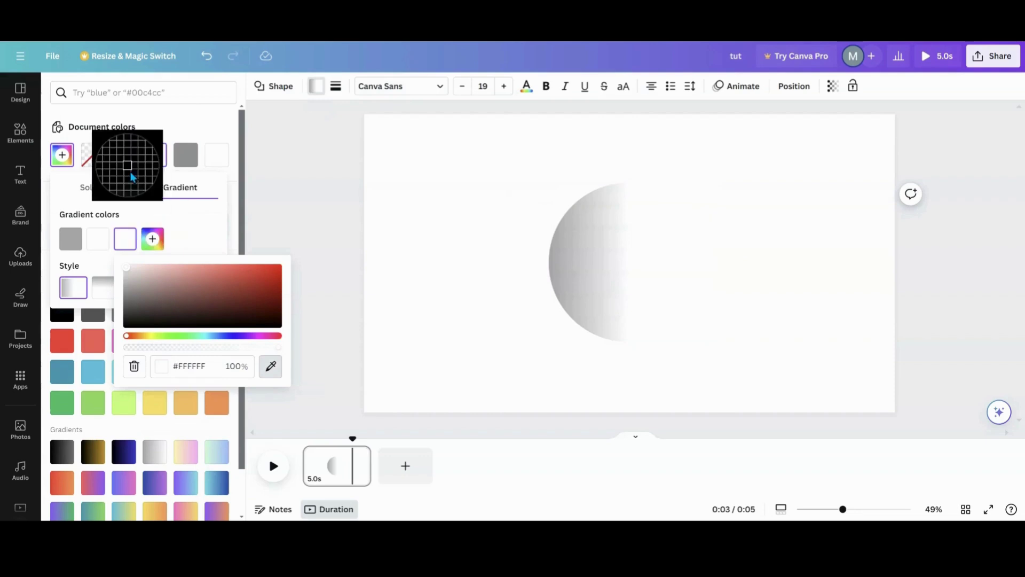
click(123, 159)
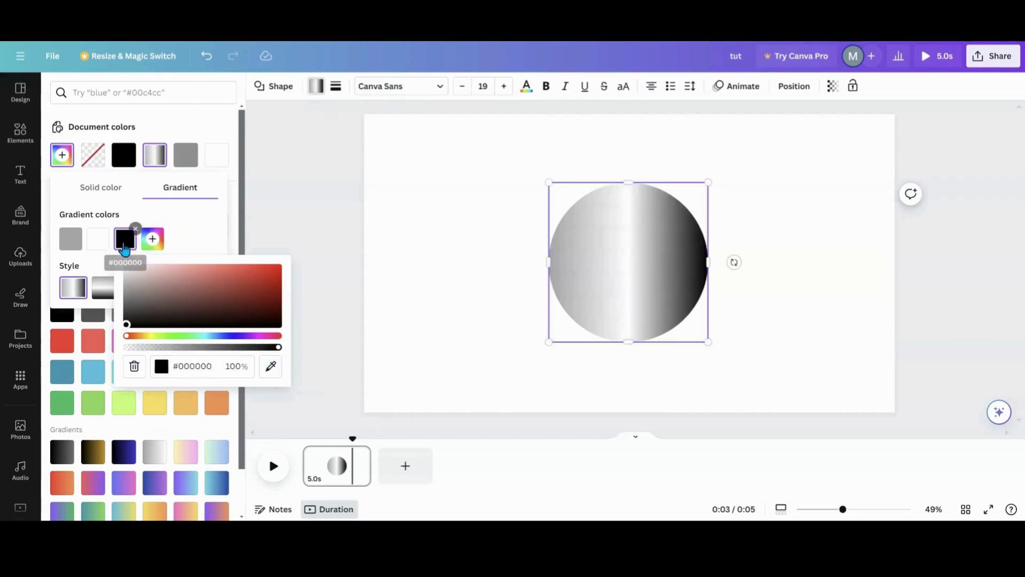
Reorder the circle's gradient colours to white, gray, black and apply the circular gradient style
mouse_move(69, 247)
drag(69, 247, 101, 260)
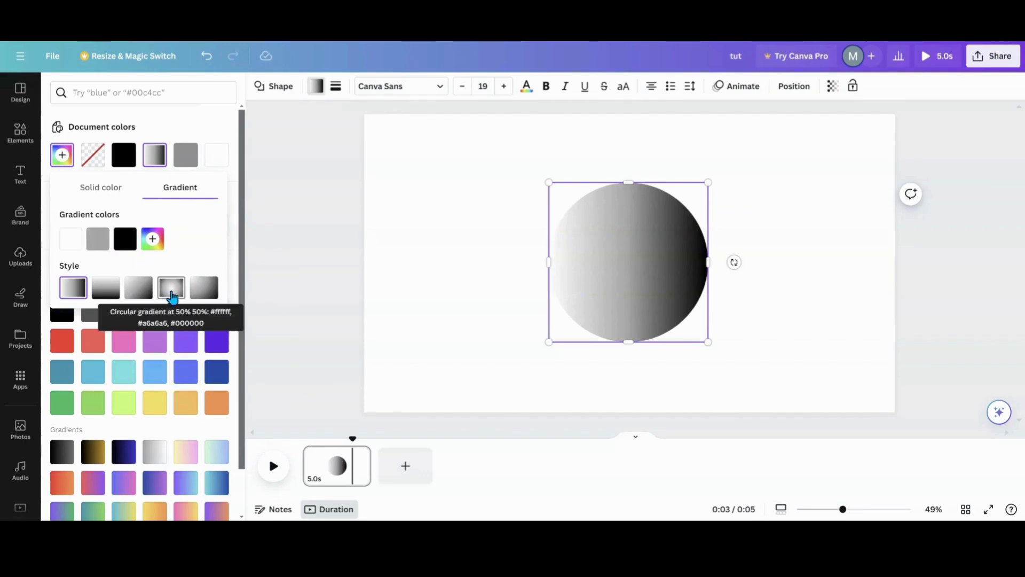
click(172, 293)
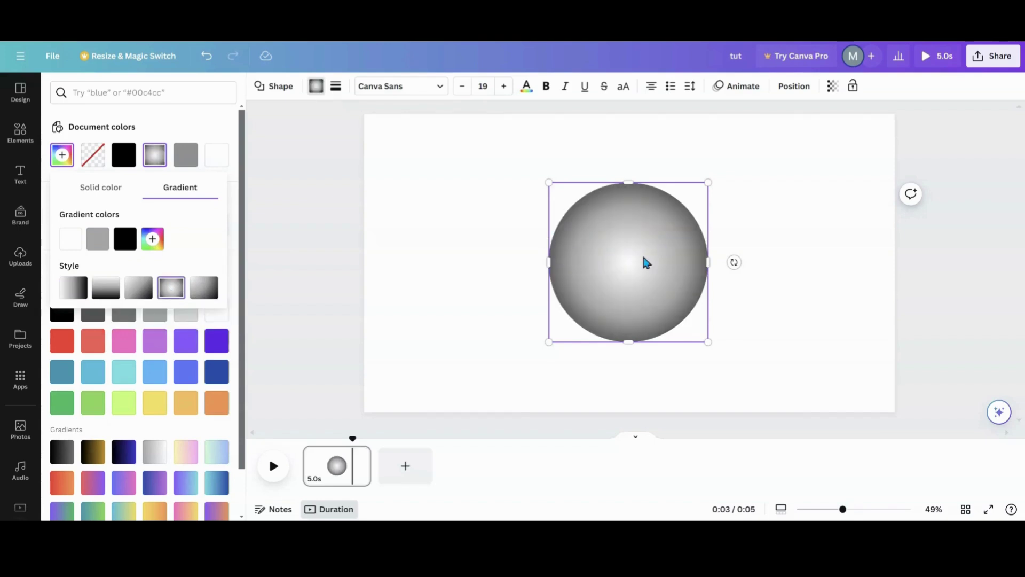
key(Escape)
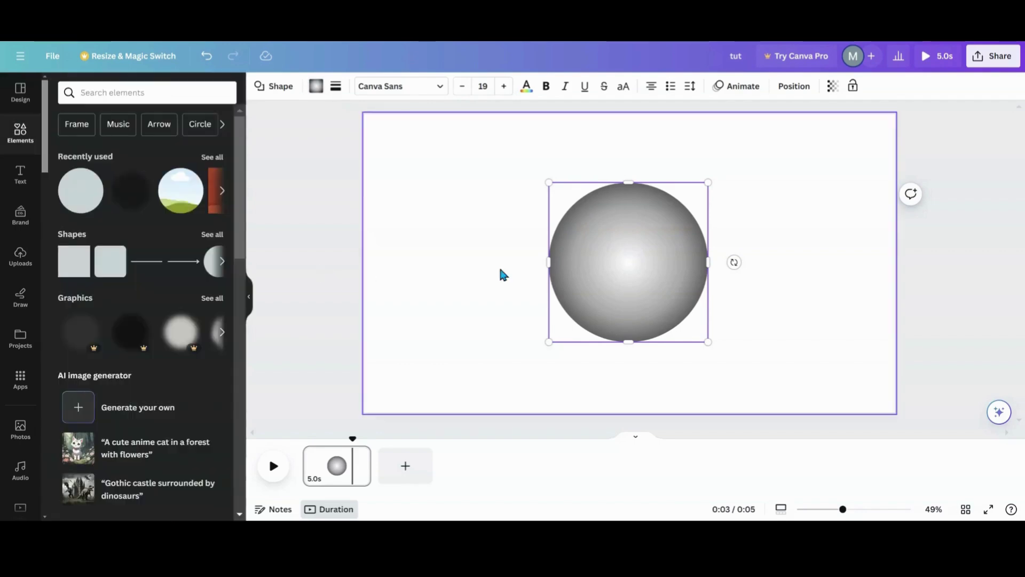
Enlarge the gradient circle slightly near the middle of the page
mouse_move(615, 254)
mouse_down()
mouse_move(627, 256)
mouse_move(606, 275)
mouse_move(613, 263)
mouse_up()
drag(698, 184, 717, 166)
drag(540, 342, 532, 351)
Try the gradient circle half off the page's left edge and bring it back near the page centre
drag(611, 270, 355, 270)
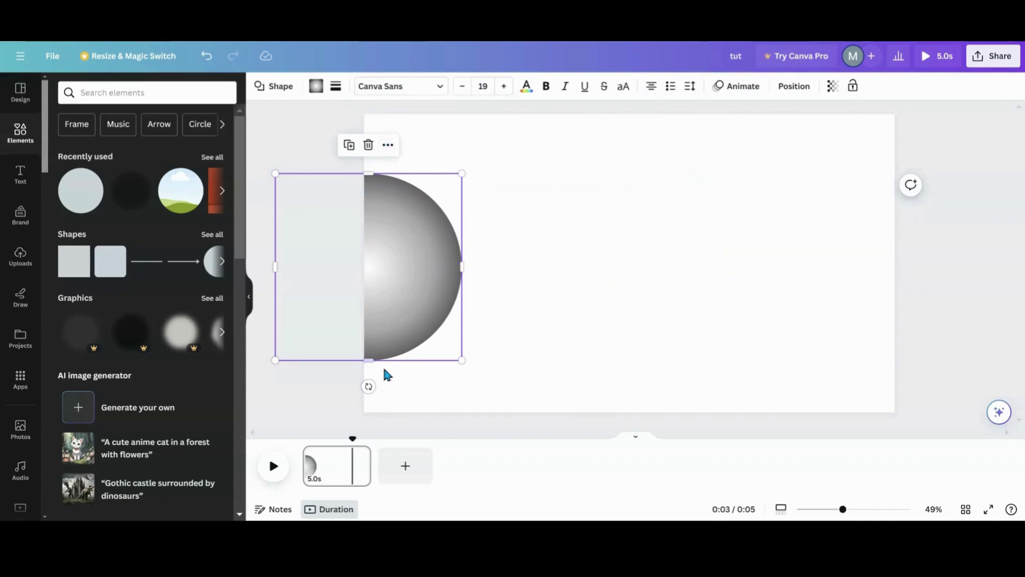
mouse_move(389, 264)
mouse_down()
mouse_move(521, 249)
mouse_move(393, 251)
mouse_move(393, 267)
mouse_up()
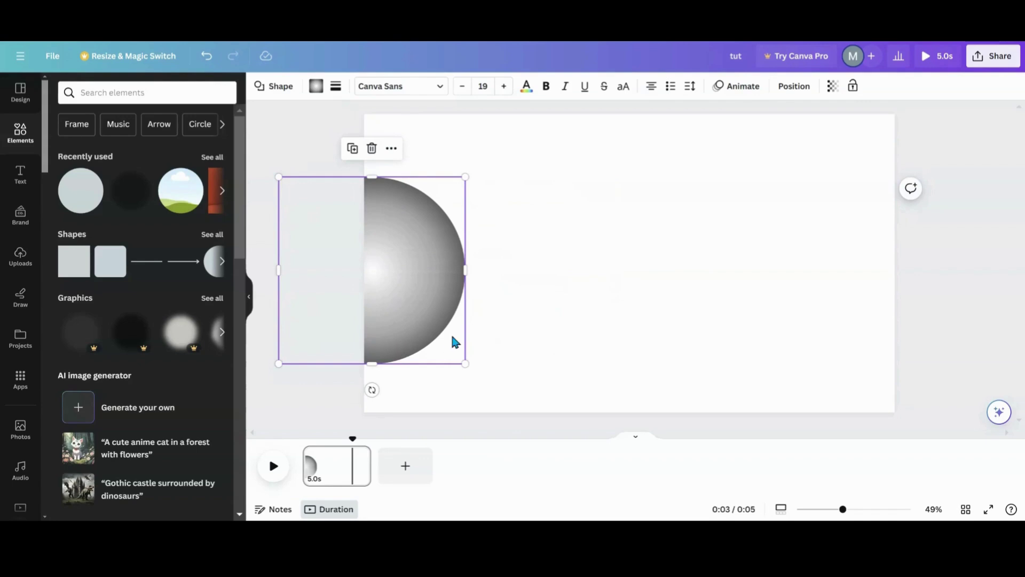
drag(388, 276, 617, 272)
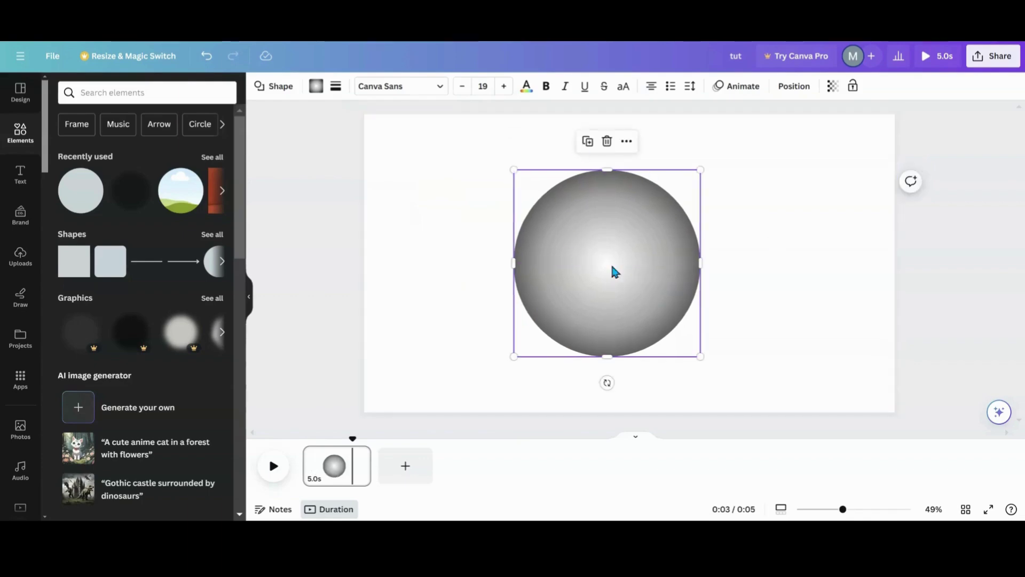
Add a second circle, enlarge it beyond the gradient circle's size and place it over that circle
click(87, 202)
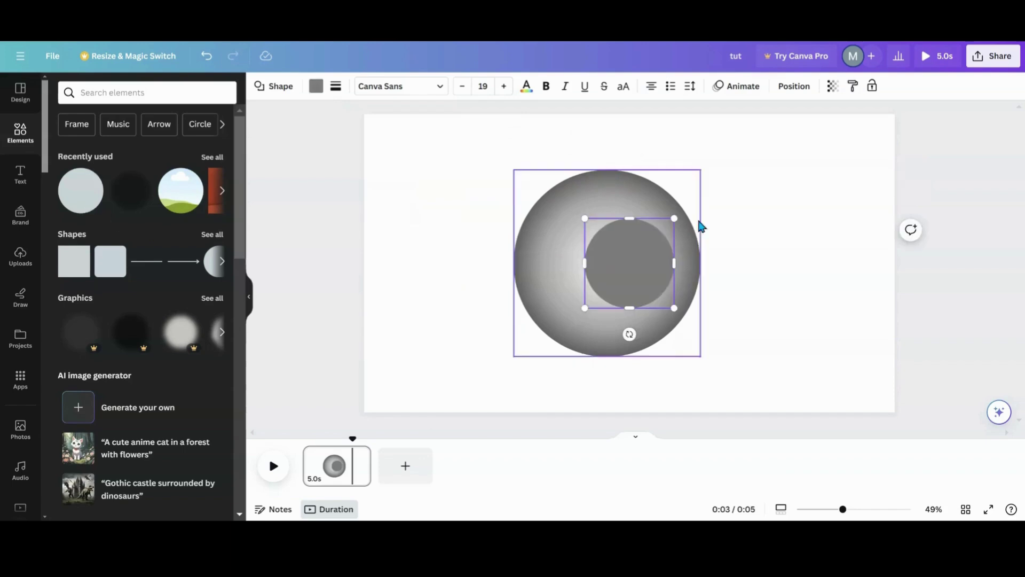
drag(621, 256, 567, 187)
drag(628, 249, 792, 366)
drag(702, 282, 666, 277)
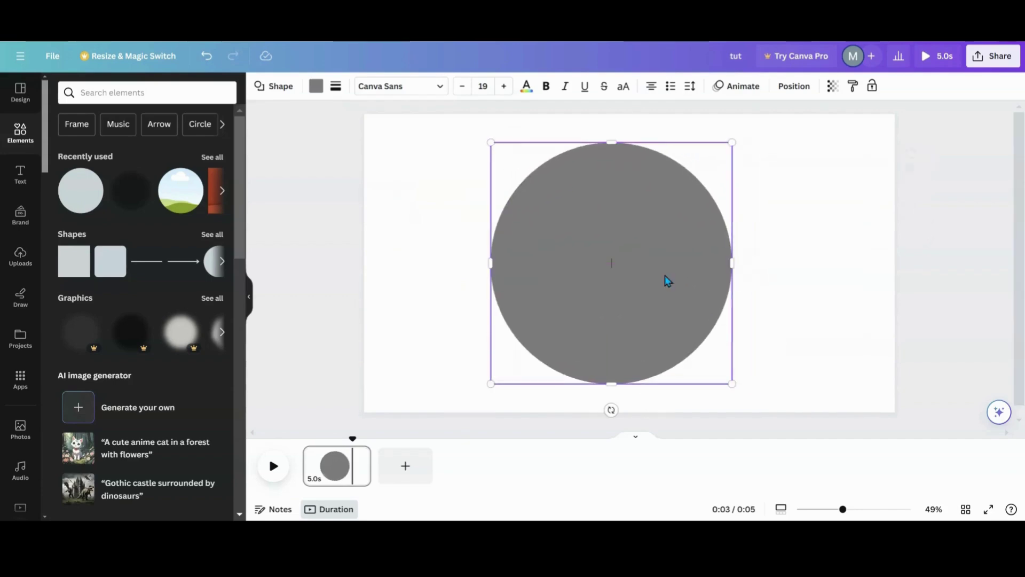
Send the solid gray circle behind the gradient circle and align the two concentrically
click(792, 87)
drag(190, 158, 190, 215)
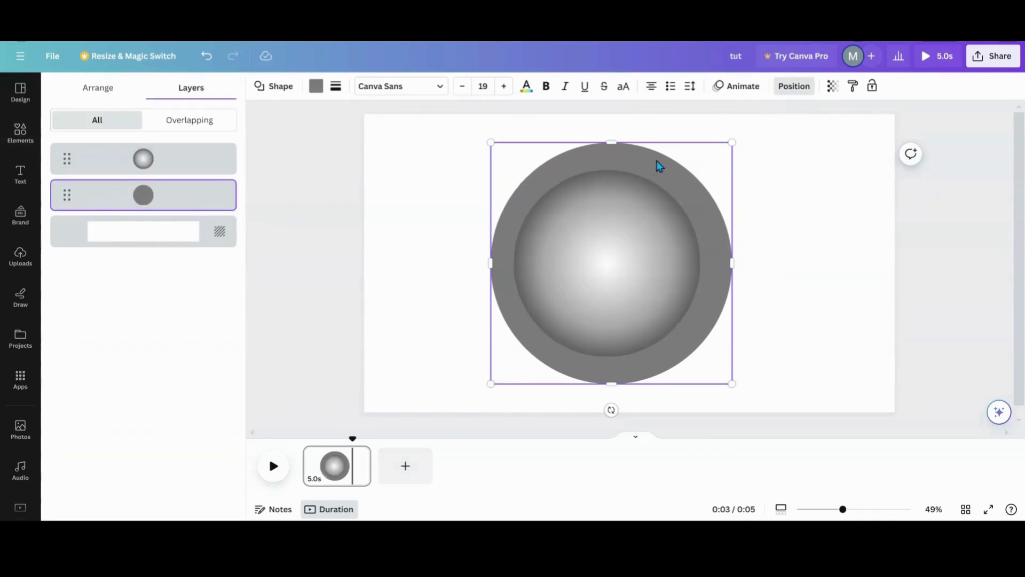
drag(658, 168, 655, 162)
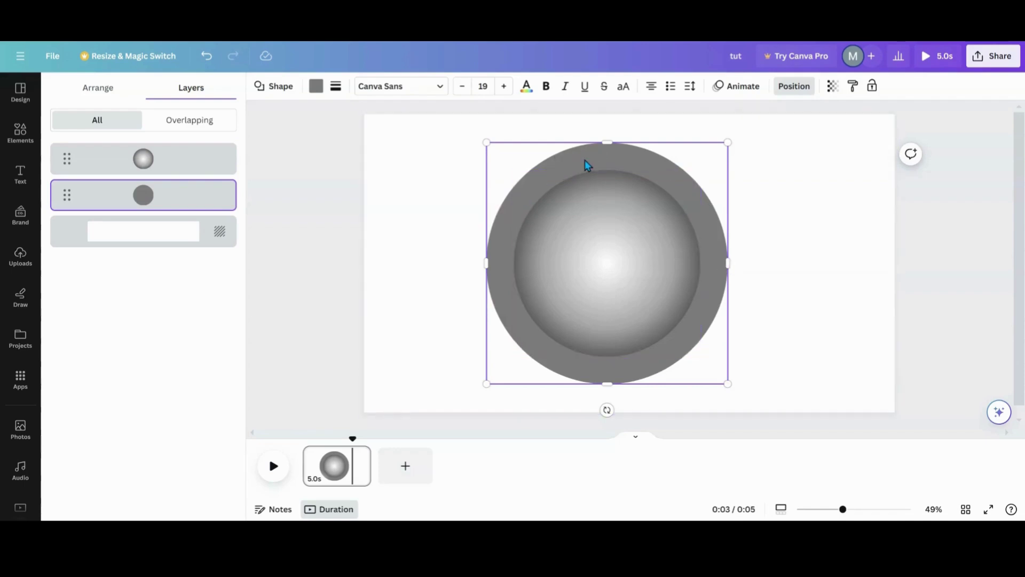
Group the two concentric circles and place a duplicate of the group apart, overlapping the page's right edge
drag(437, 144, 584, 275)
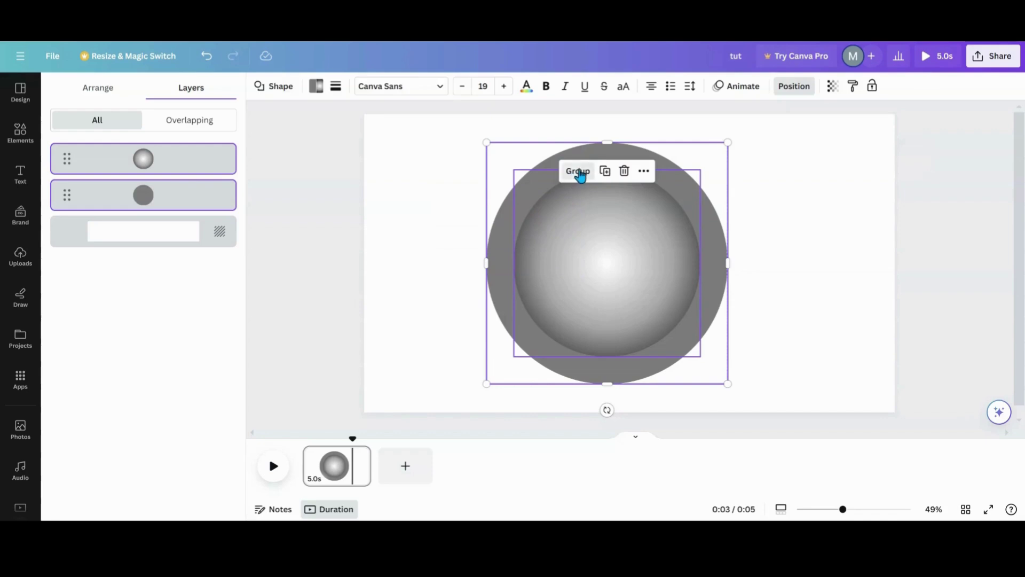
click(576, 171)
click(609, 171)
drag(575, 280, 802, 256)
drag(693, 279, 518, 262)
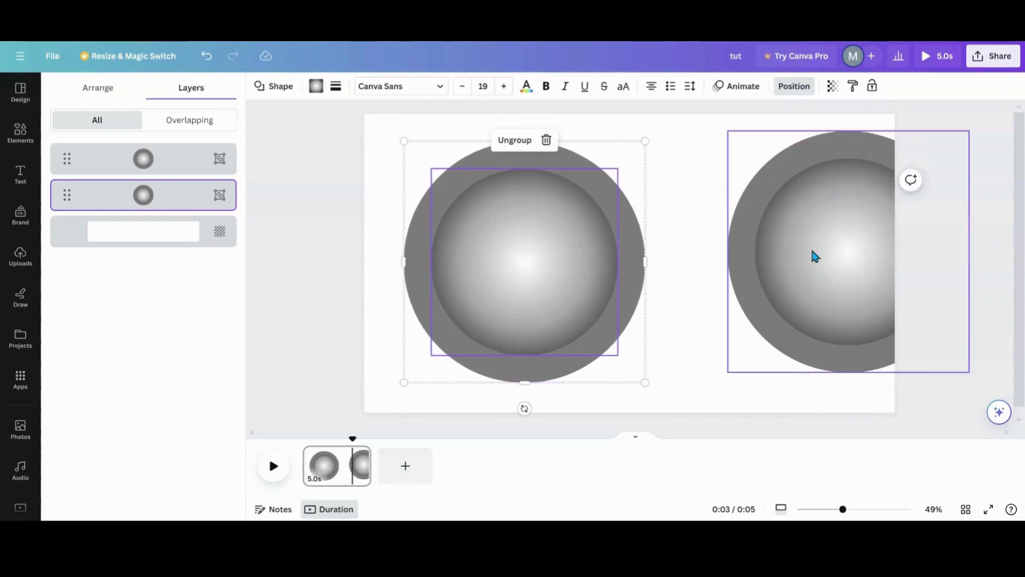
Set the outer gray circle of the right-hand group to no colour
click(745, 243)
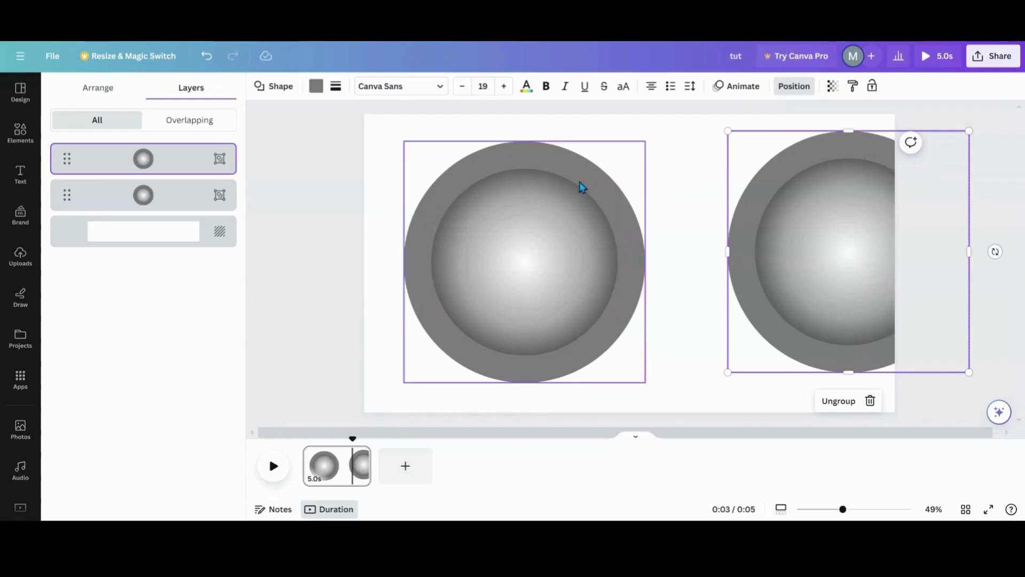
click(316, 88)
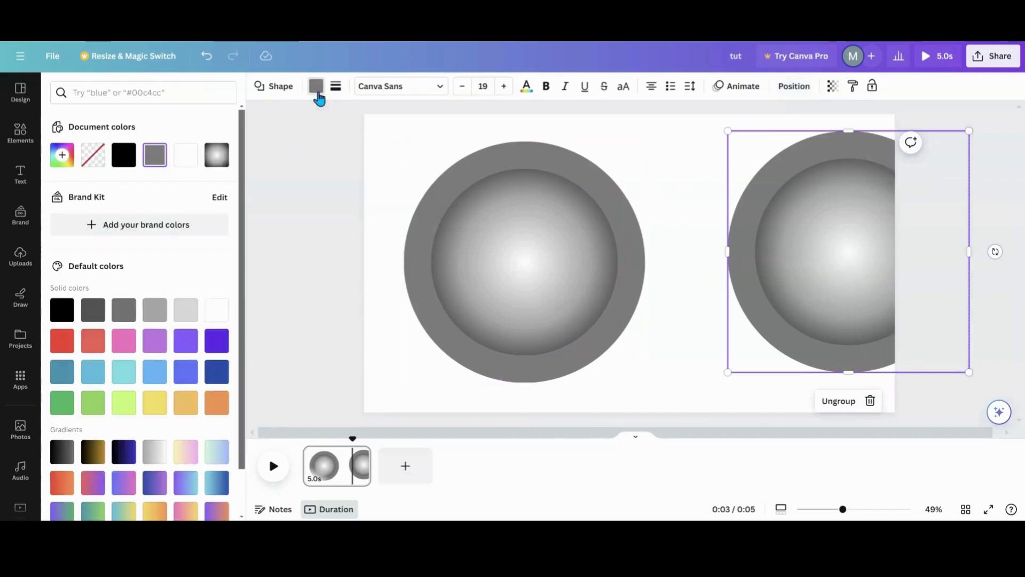
click(93, 166)
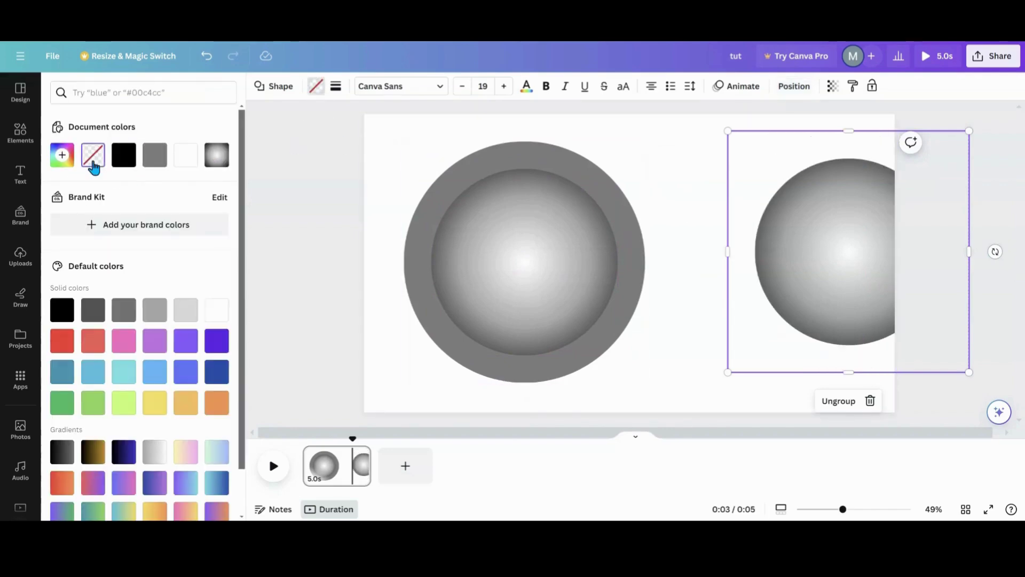
Centre the group with the transparent outer circle on the page's right edge and move the other group toward the page centre
drag(825, 249, 862, 259)
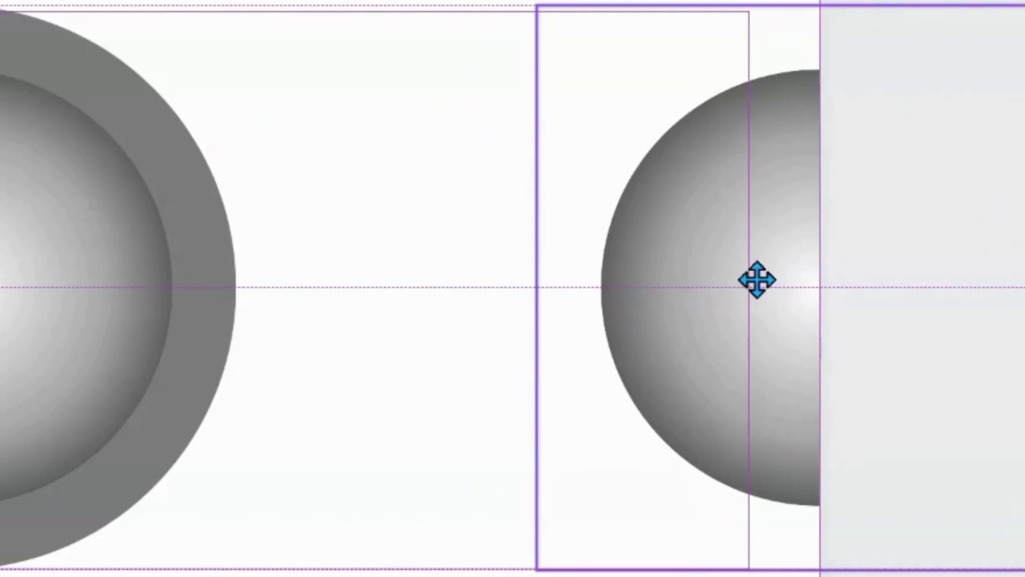
drag(756, 279, 757, 279)
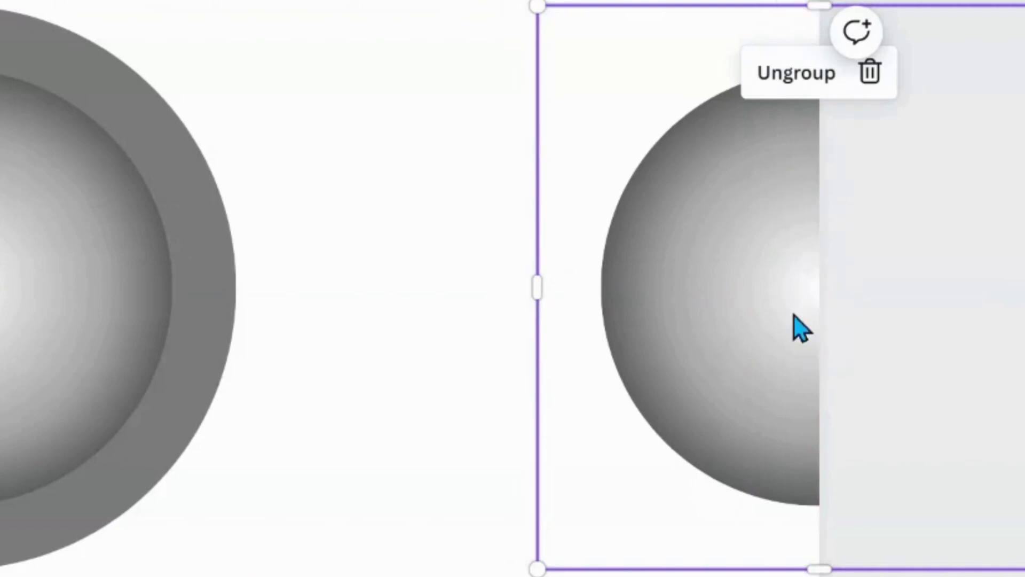
drag(768, 324, 762, 324)
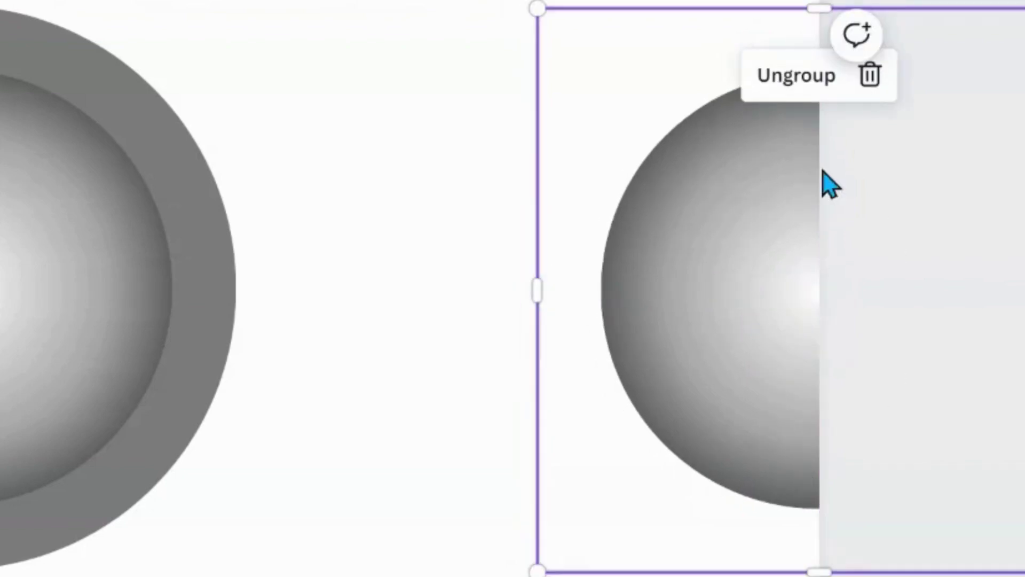
drag(5, 213, 66, 236)
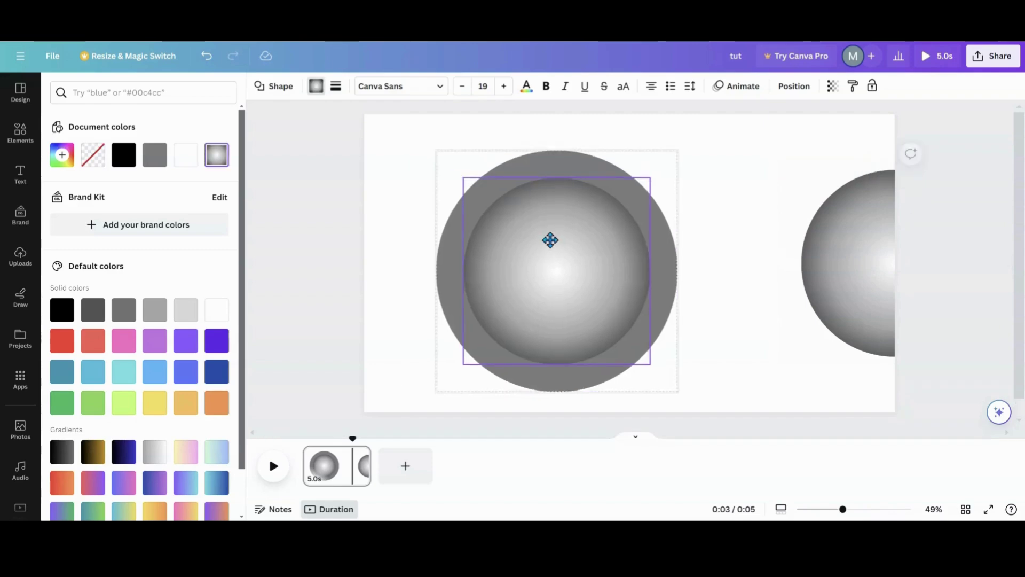
drag(571, 237, 573, 238)
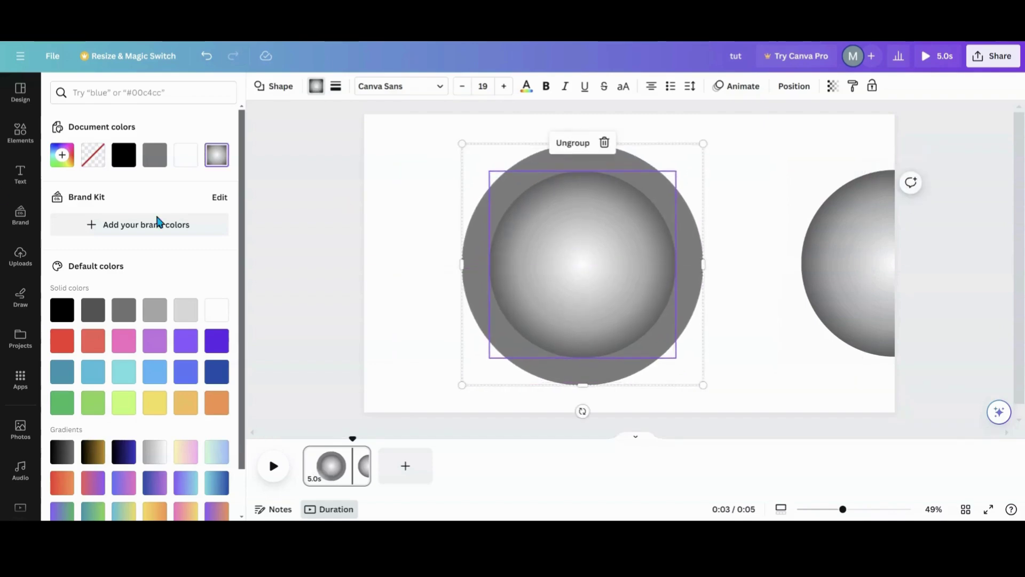
Add a circular frame, shrink it and place it at the top centre of the gray circle, touching its upper edge
click(18, 145)
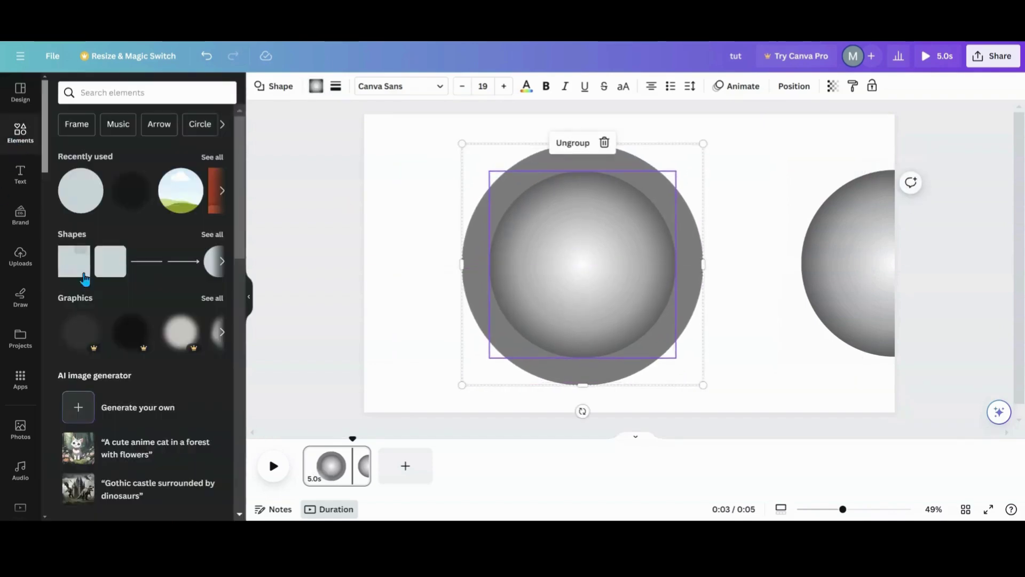
scroll(84, 278, down, 15)
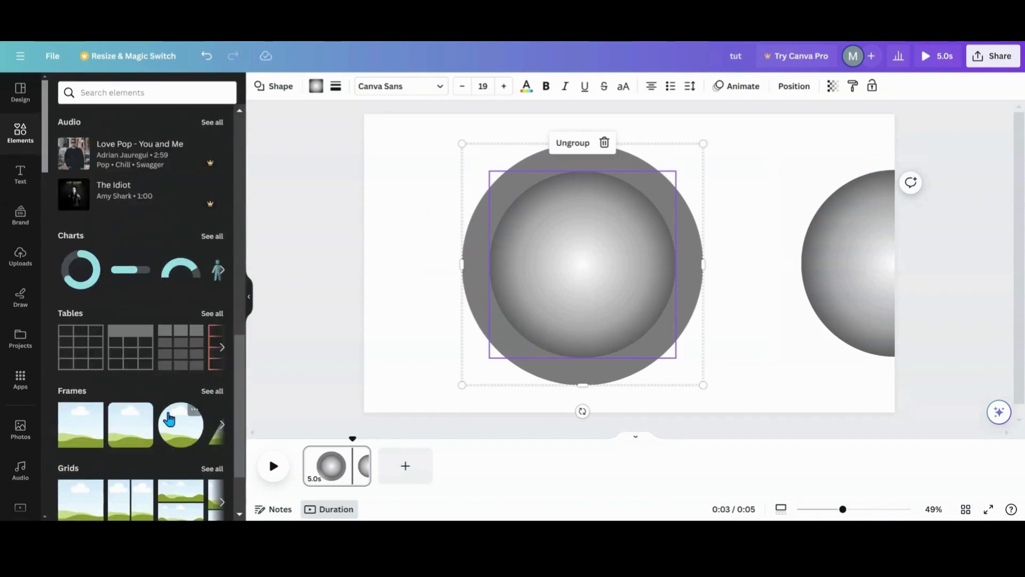
click(169, 419)
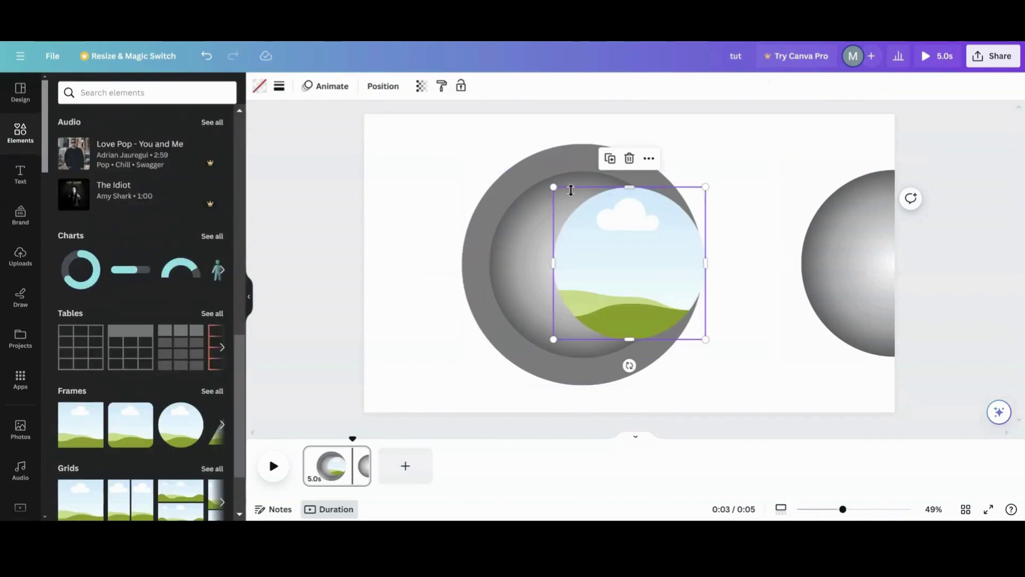
drag(553, 187, 620, 260)
drag(651, 297, 563, 179)
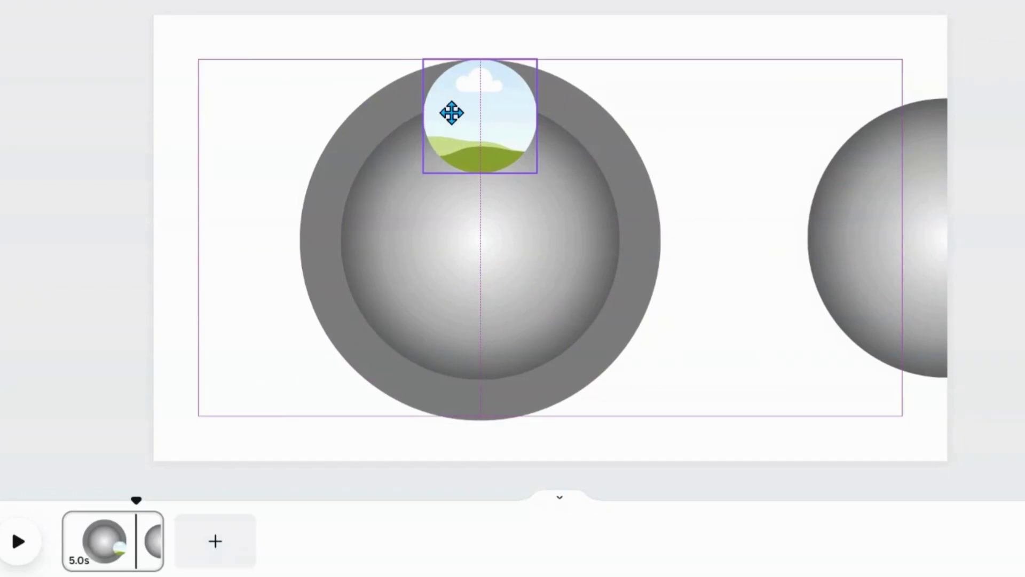
drag(451, 113, 451, 113)
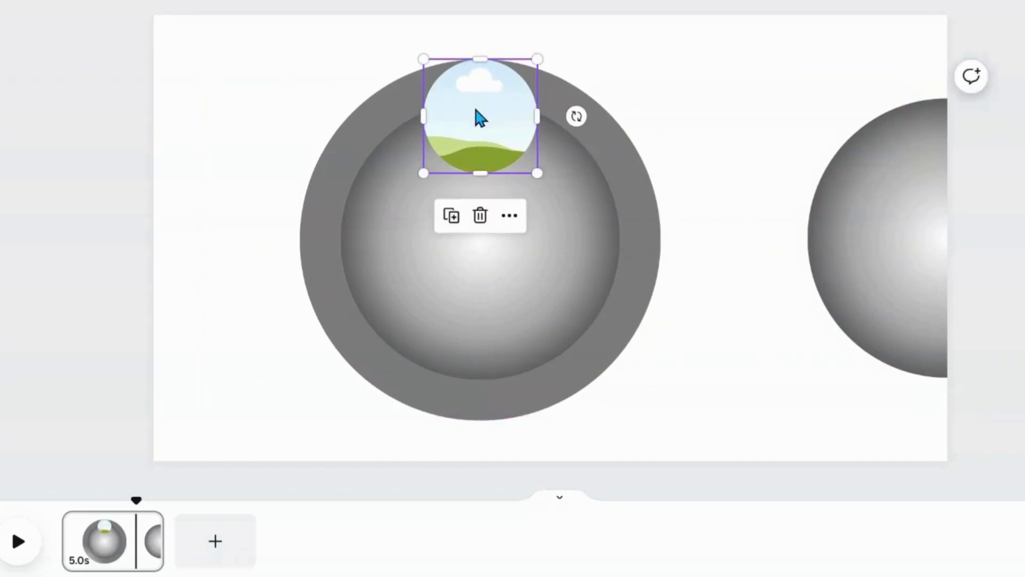
drag(477, 118, 469, 108)
click(225, 280)
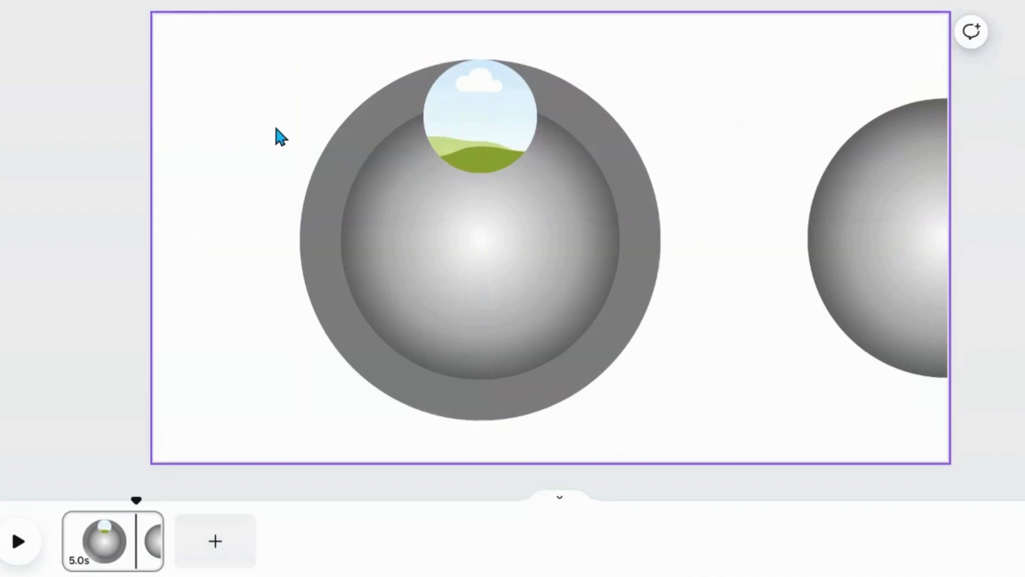
Move the concentric-circle group slightly lower and realign the circular frame at the top centre of its gray circle
click(398, 247)
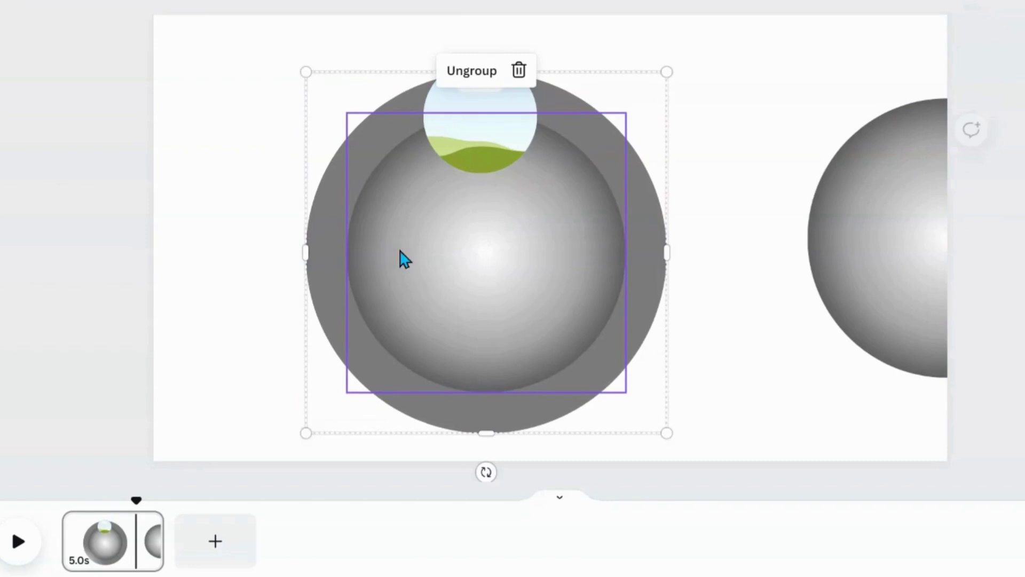
mouse_move(479, 146)
mouse_down()
mouse_move(477, 156)
mouse_move(468, 138)
mouse_up()
click(179, 148)
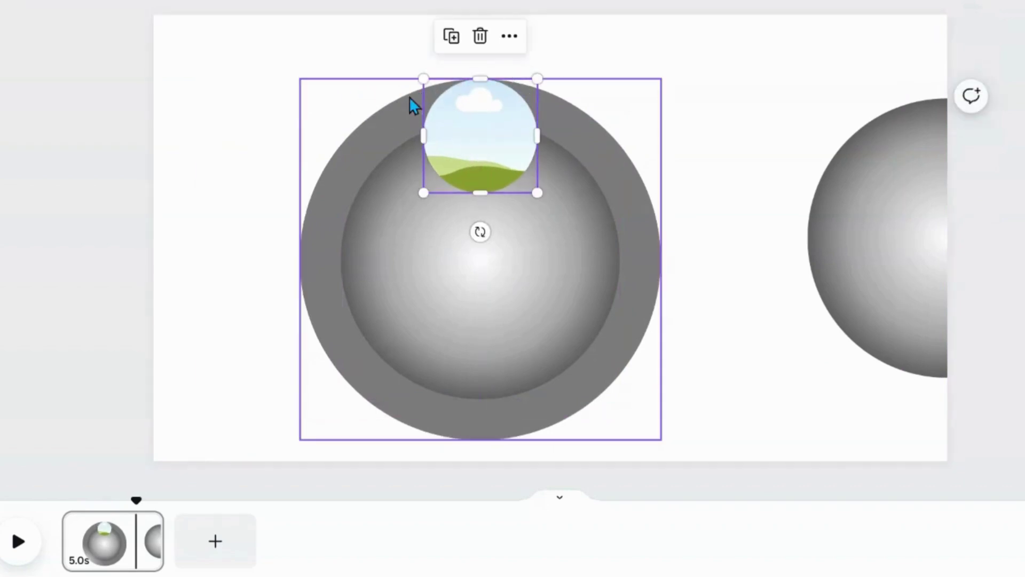
drag(474, 125, 481, 121)
Duplicate the circular frame and align the copy with the gray circle's right edge, vertically centred
click(451, 36)
drag(475, 144, 516, 229)
drag(590, 235, 595, 249)
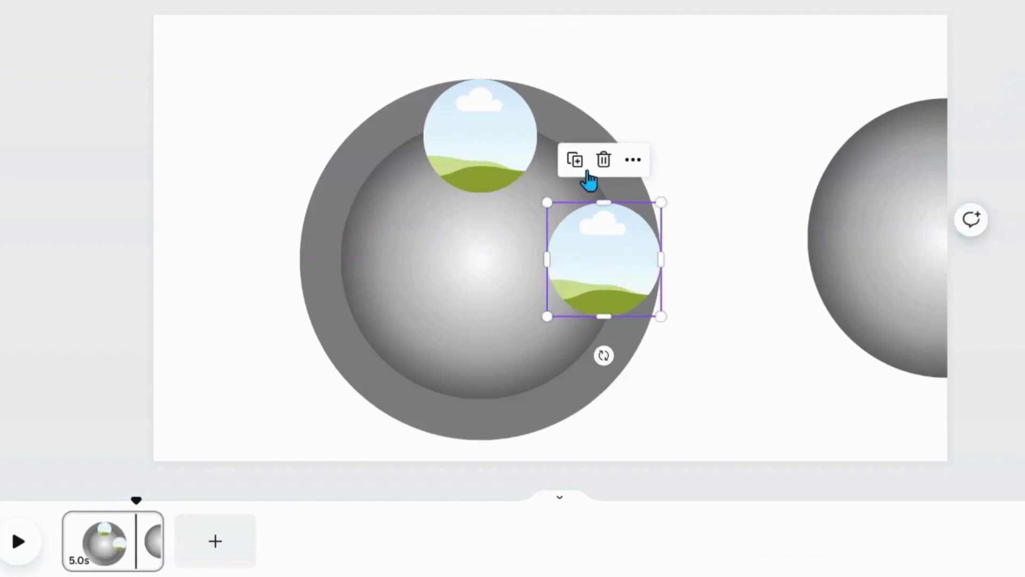
Duplicate the frame twice more, aligning one copy with the gray circle's bottom edge and the other with its left edge
click(578, 161)
drag(711, 370, 467, 359)
click(451, 301)
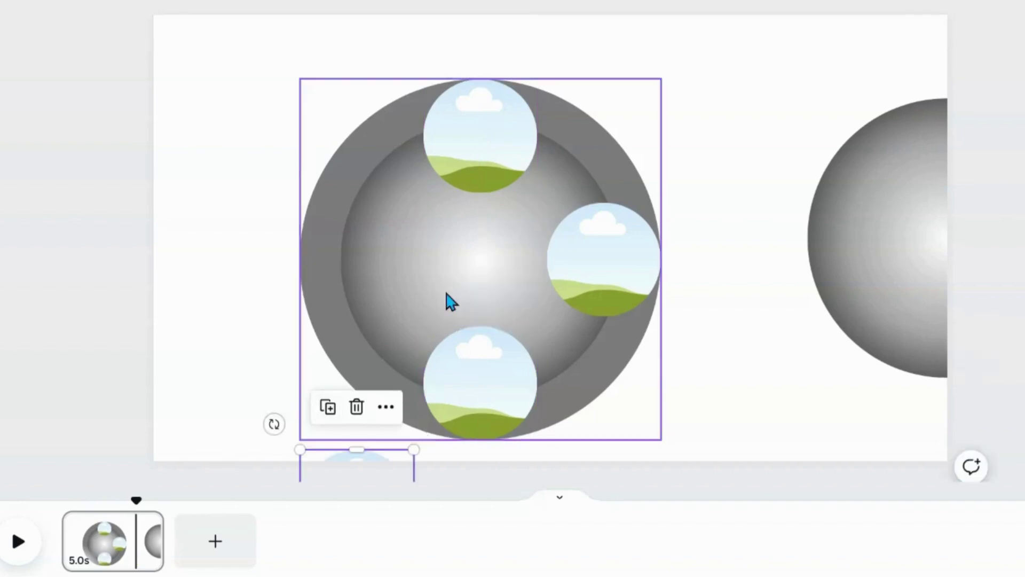
drag(367, 469, 353, 222)
drag(333, 262, 348, 253)
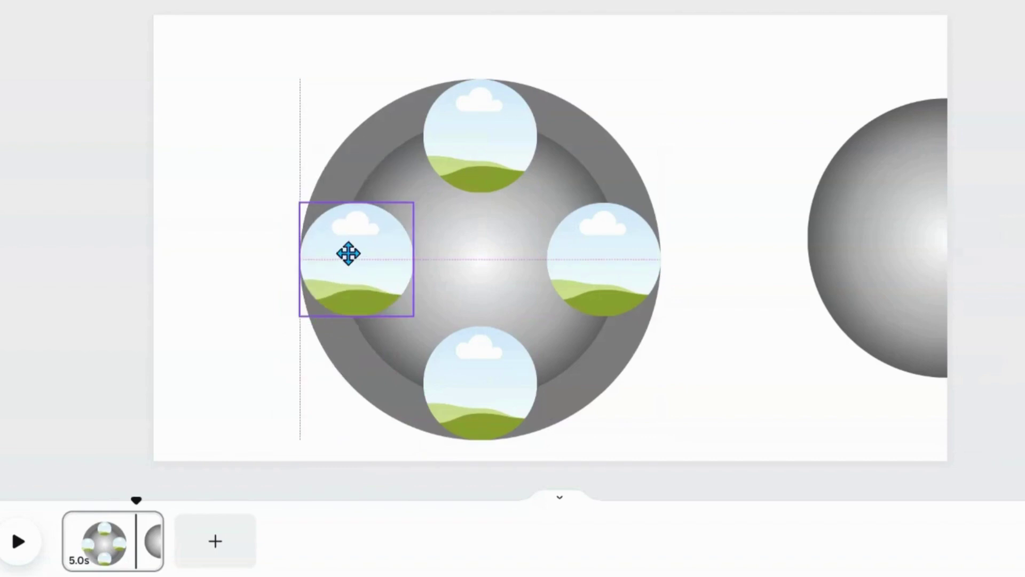
drag(348, 253, 348, 253)
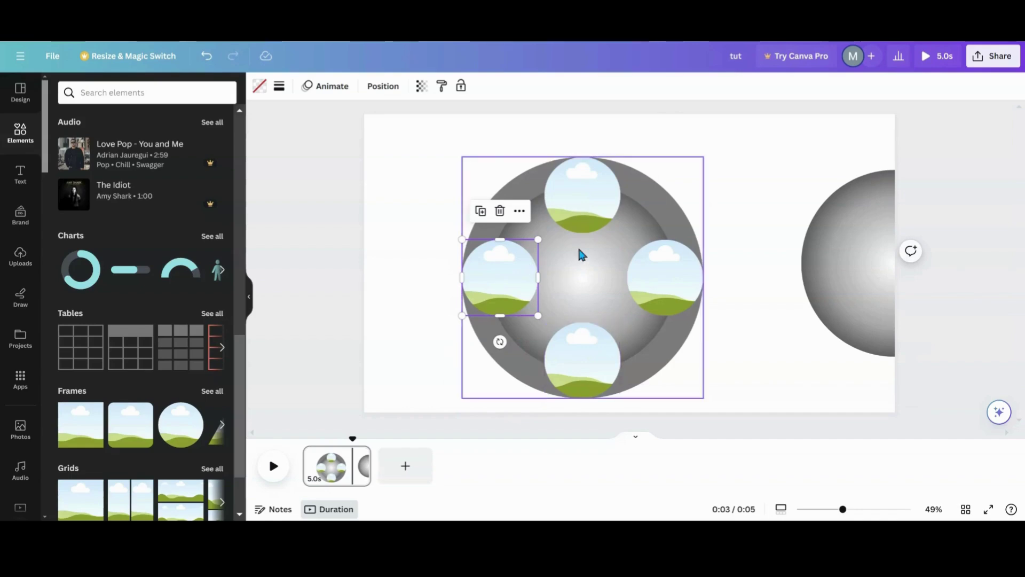
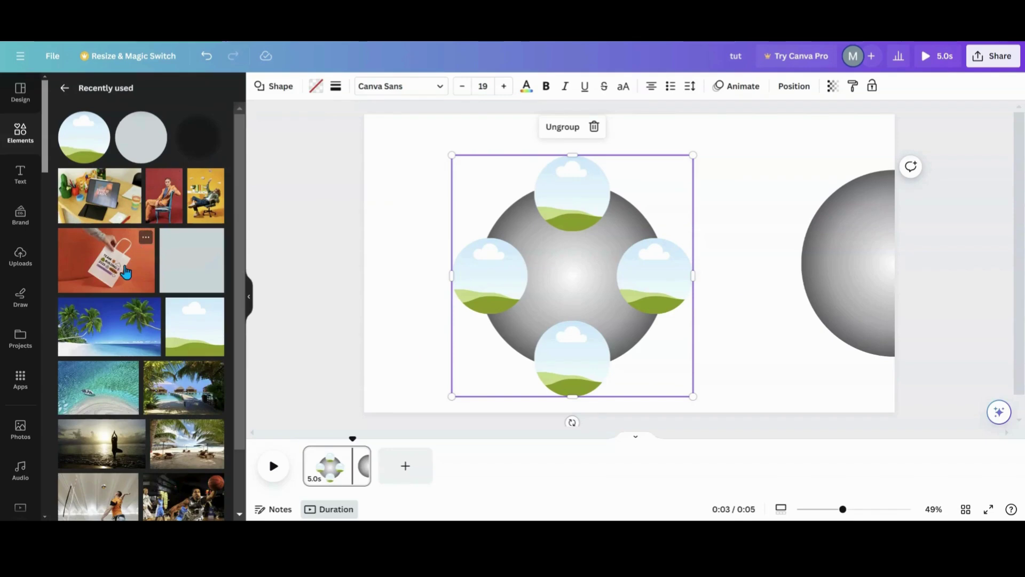
Fill the frames with photos: shopping bag on top, office chair on the right, orange suit at the bottom, laptop on the left
drag(207, 196, 639, 266)
drag(107, 196, 459, 281)
drag(170, 181, 569, 359)
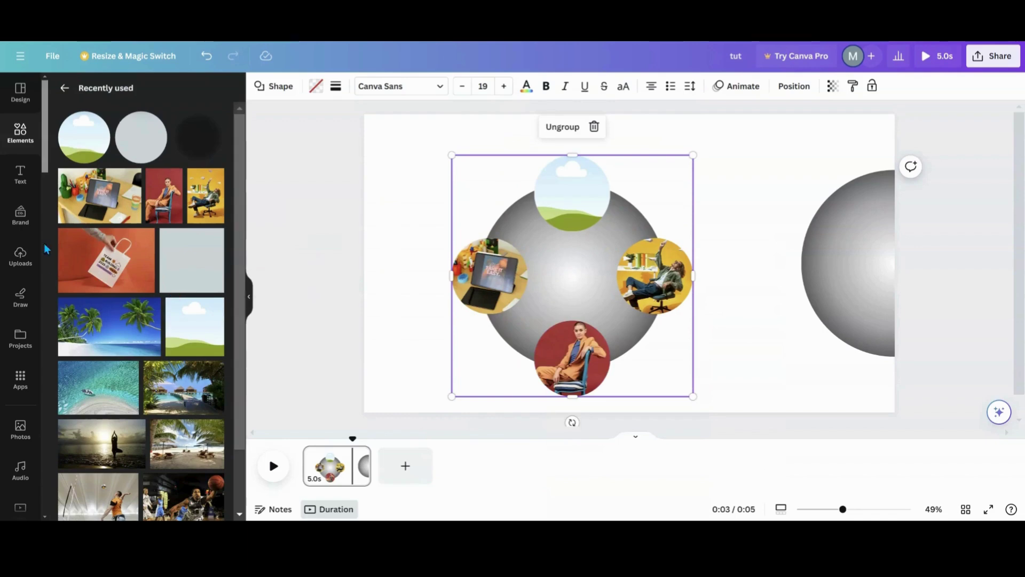
drag(111, 265, 554, 191)
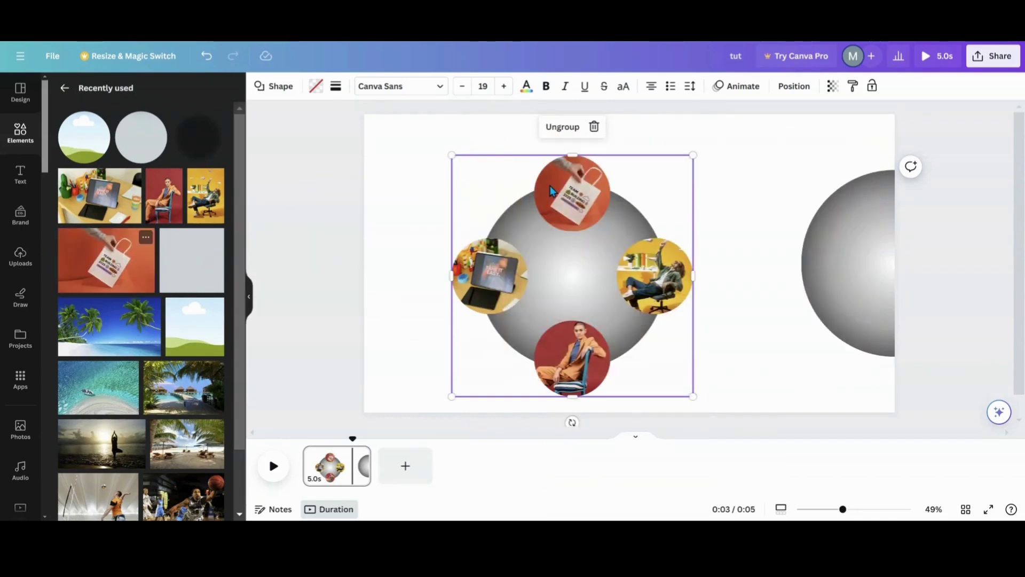
Shift the photo group slightly up and left, rotate it 90° clockwise and turn the shopping bag photo upright within its frame
drag(575, 258, 563, 241)
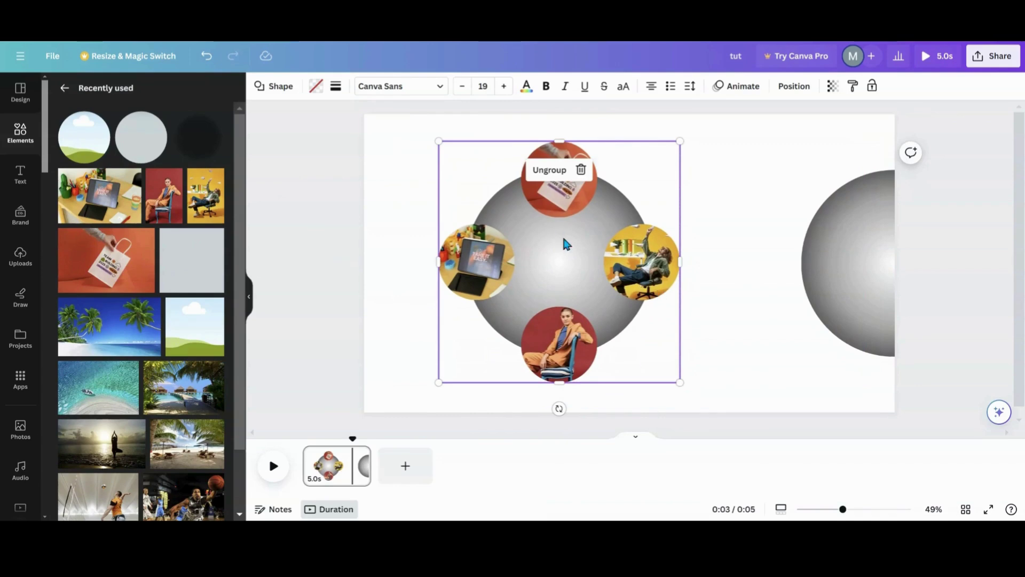
drag(559, 408, 443, 262)
double_click(644, 274)
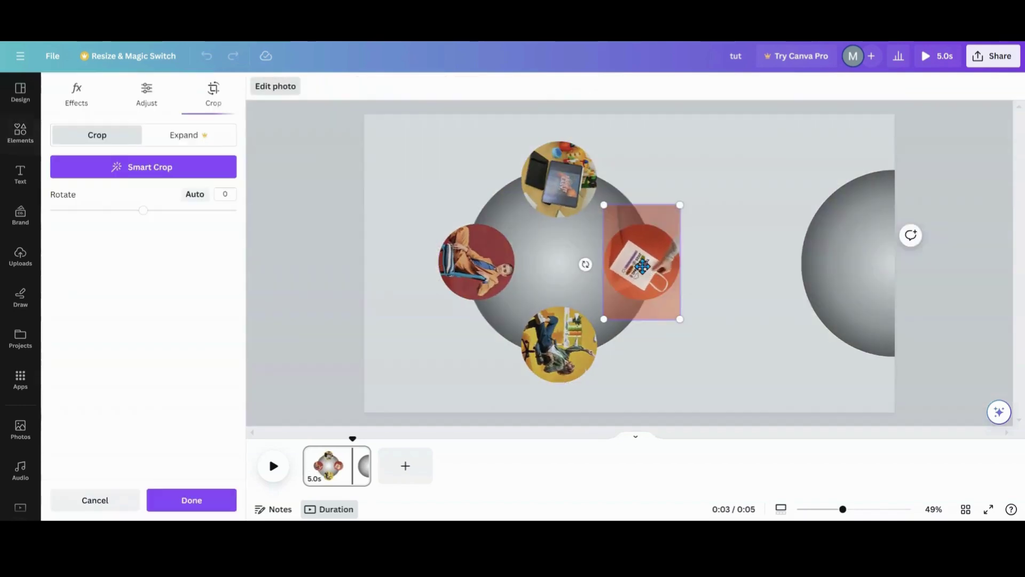
drag(585, 264, 645, 322)
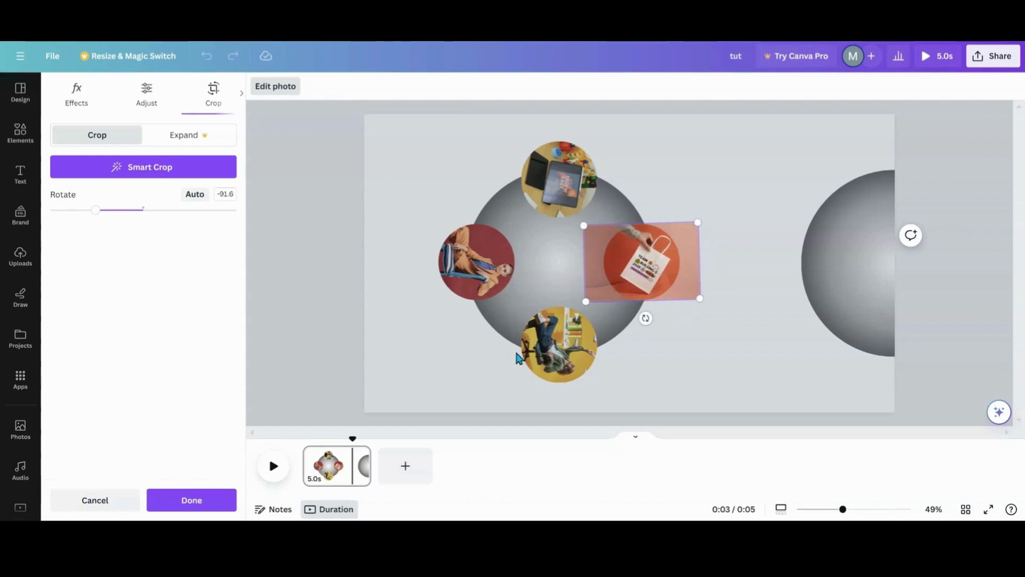
click(454, 356)
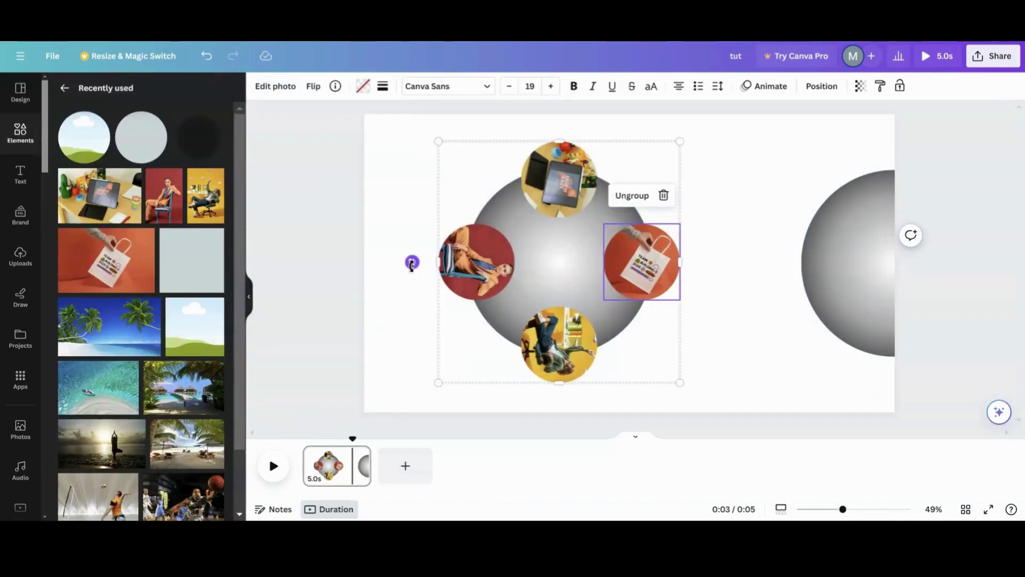
Rotate the group to -180° and turn the laptop photo upright within its right-hand frame
drag(412, 262, 555, 124)
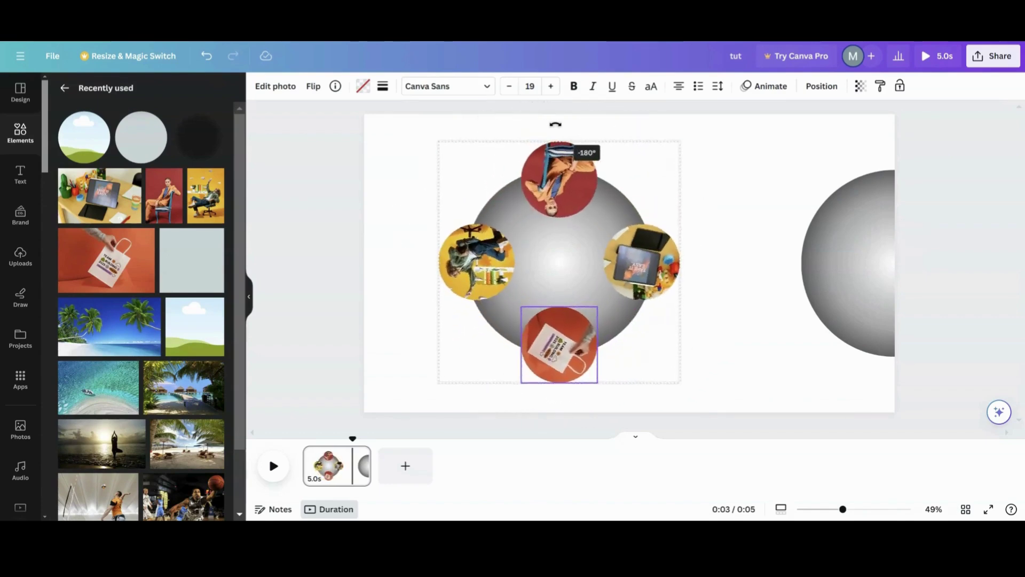
click(625, 233)
double_click(624, 233)
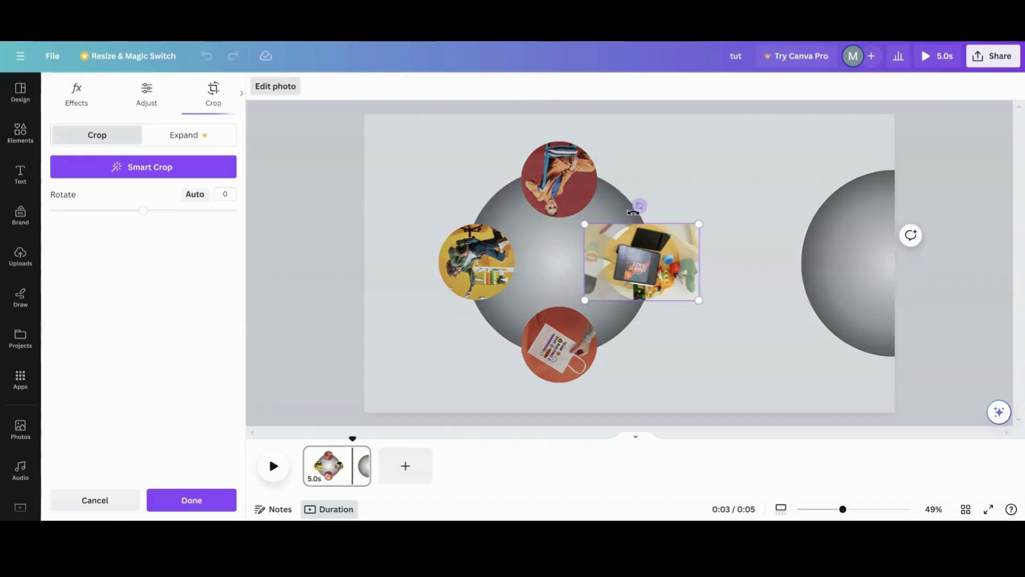
drag(638, 205, 649, 355)
click(693, 339)
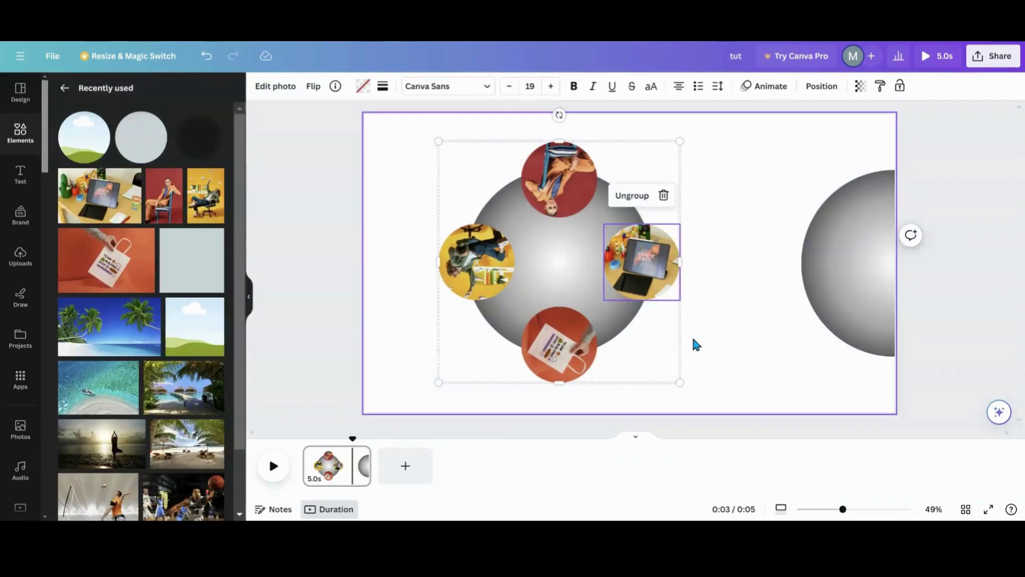
Rotate the group another quarter turn clockwise and turn the orange-suit photo upright within its right-hand frame
drag(559, 115, 639, 331)
click(636, 268)
double_click(637, 268)
click(712, 302)
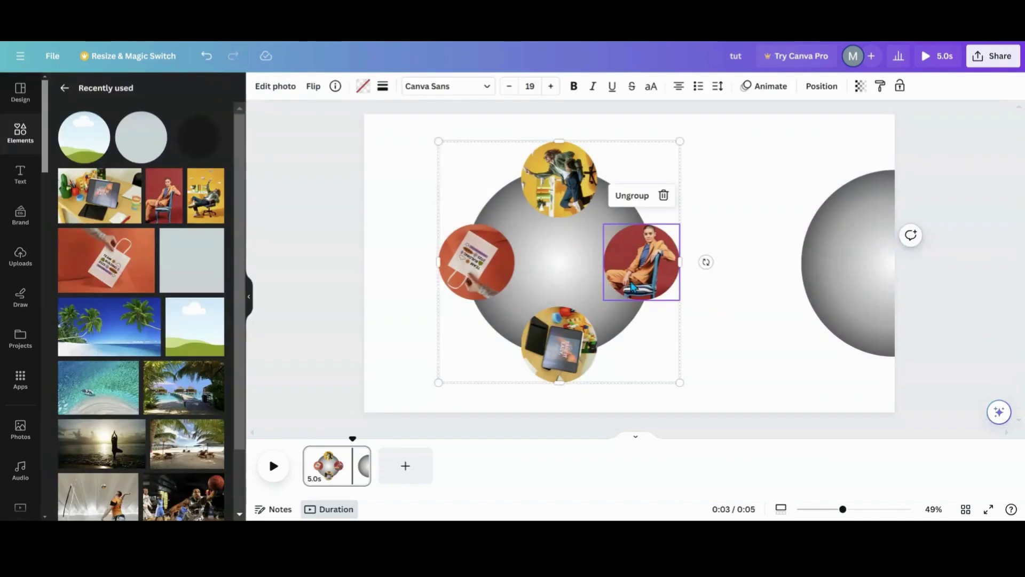
mouse_move(706, 261)
mouse_down()
mouse_move(673, 318)
mouse_move(604, 350)
mouse_move(699, 262)
mouse_up()
Move the photo group so its centre sits on the page's left edge
drag(566, 267, 370, 261)
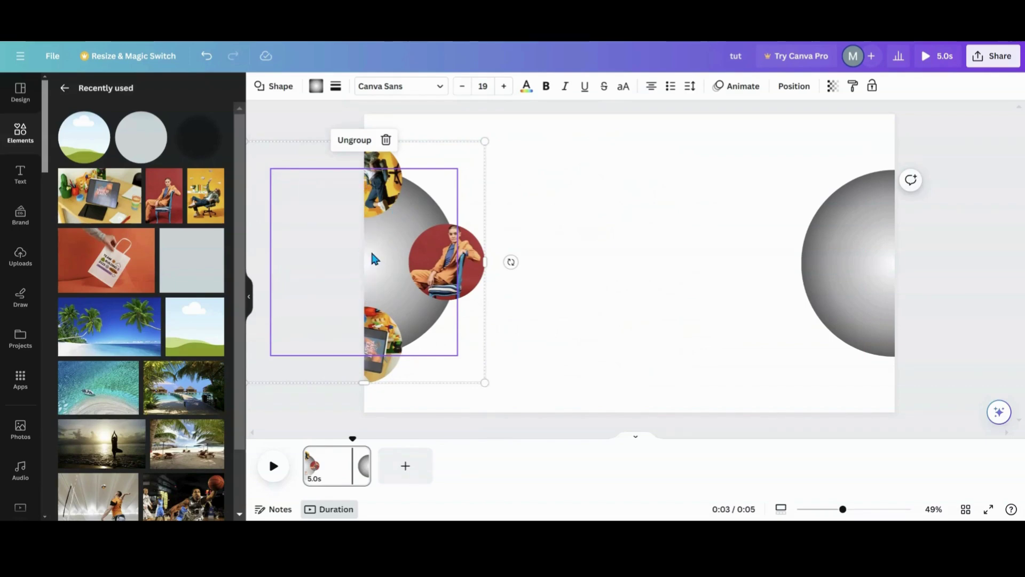
drag(372, 253, 373, 253)
click(511, 249)
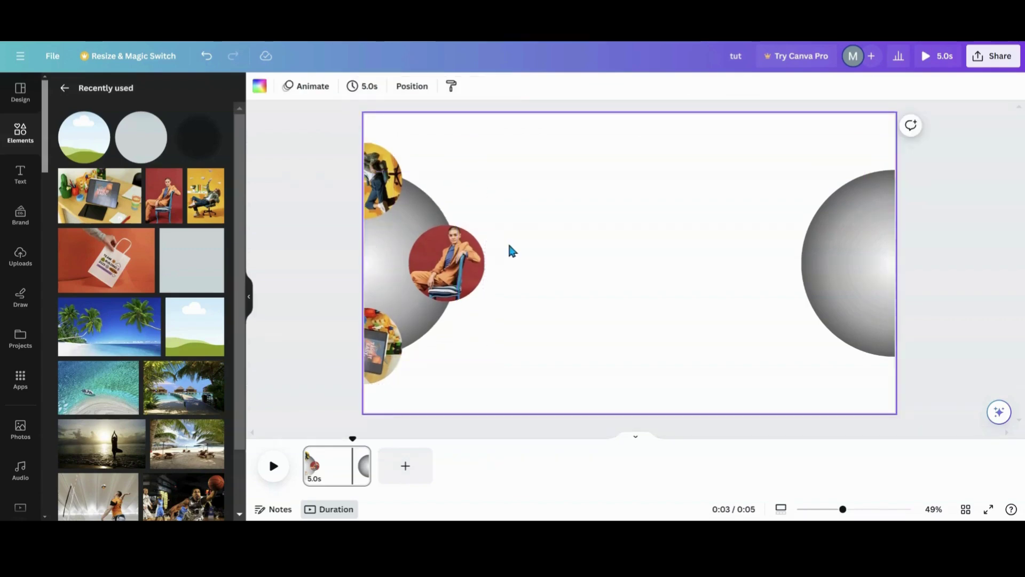
Rotate the photo group a quarter turn clockwise so the office-chair photo faces the page centre, levelling the group
click(377, 293)
drag(511, 261, 357, 379)
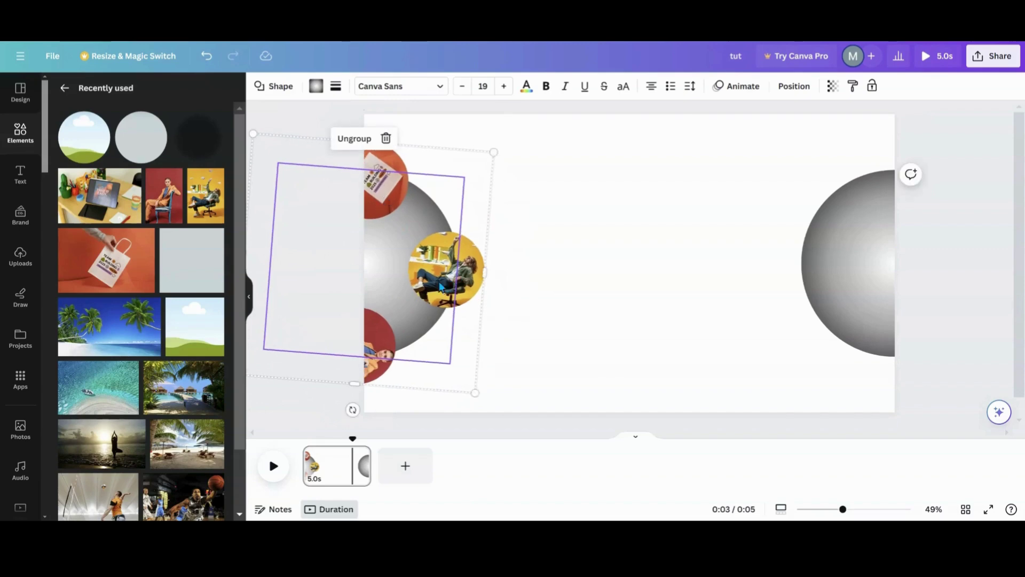
drag(352, 409, 363, 417)
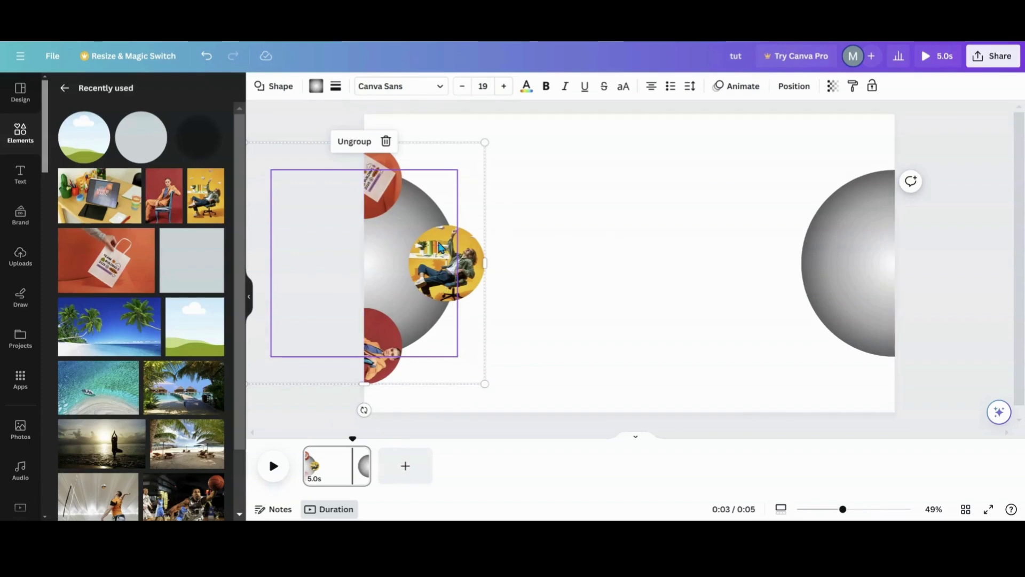
Add a circle at the page centre and fill it with the document's circular gradient of #ffffff, #a6a6a6 and #000000
click(154, 151)
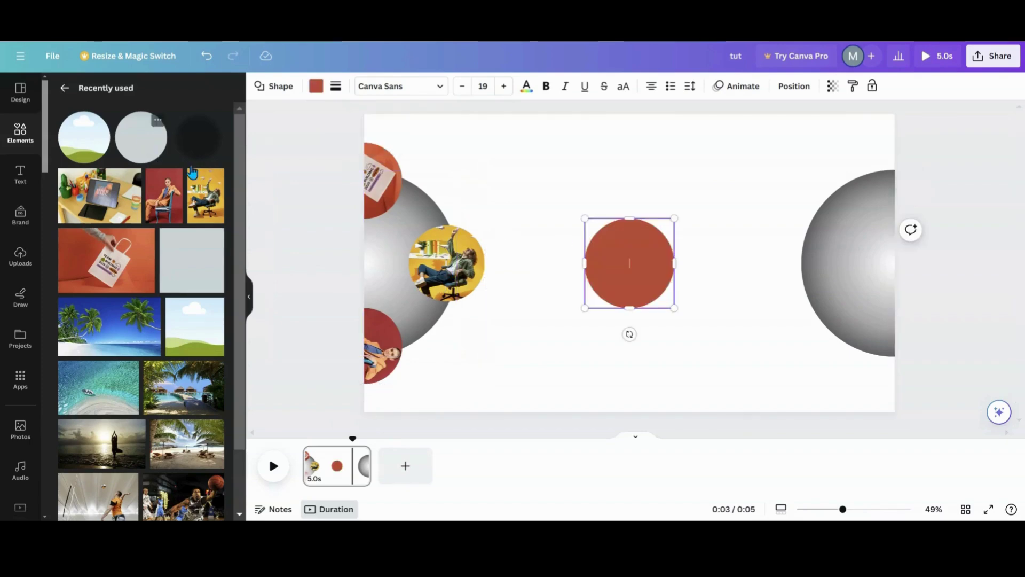
click(317, 87)
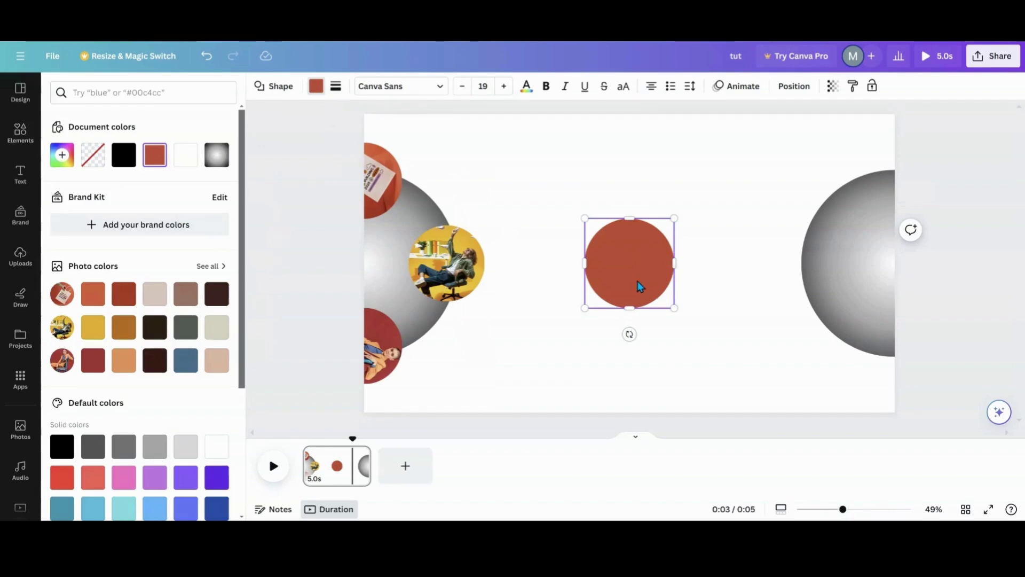
click(213, 156)
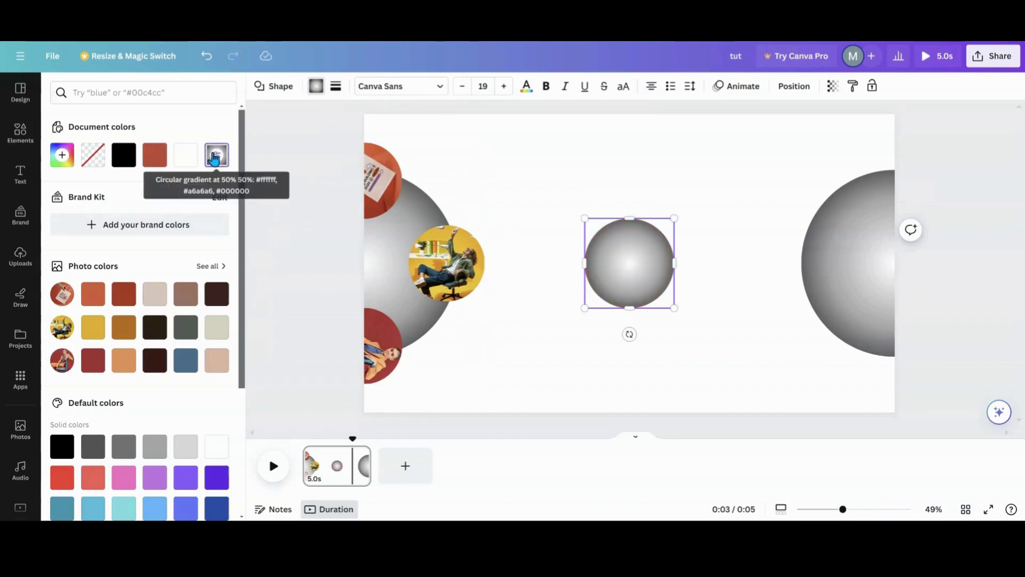
Set the page background to light blue, trying the gray circular gradient on it and undoing that
click(428, 138)
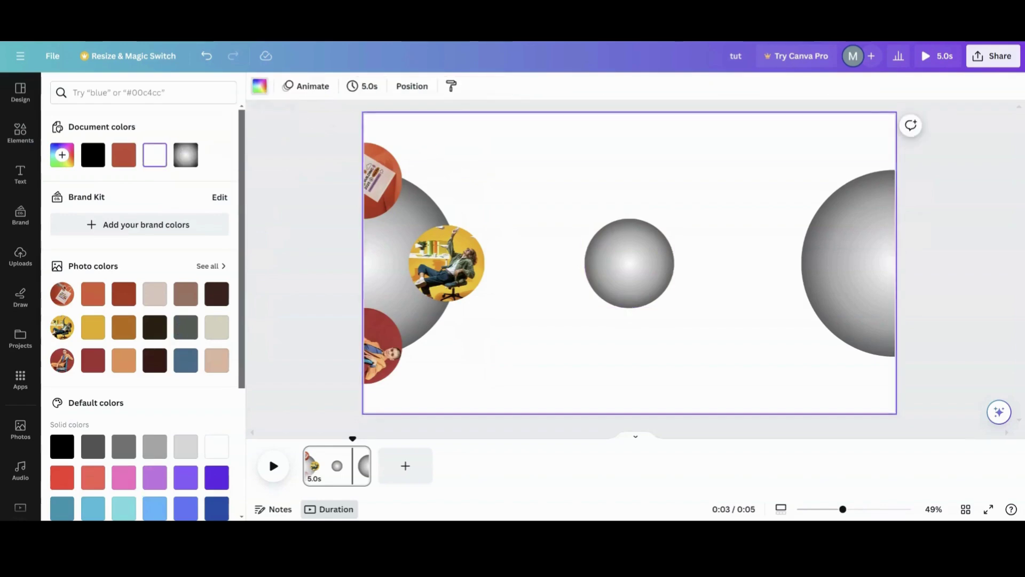
click(94, 508)
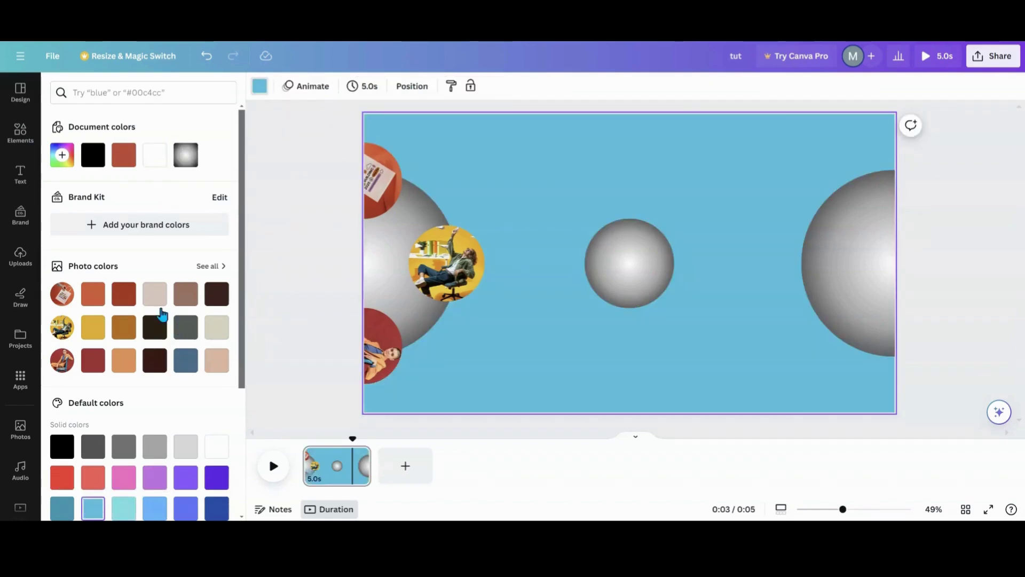
click(187, 158)
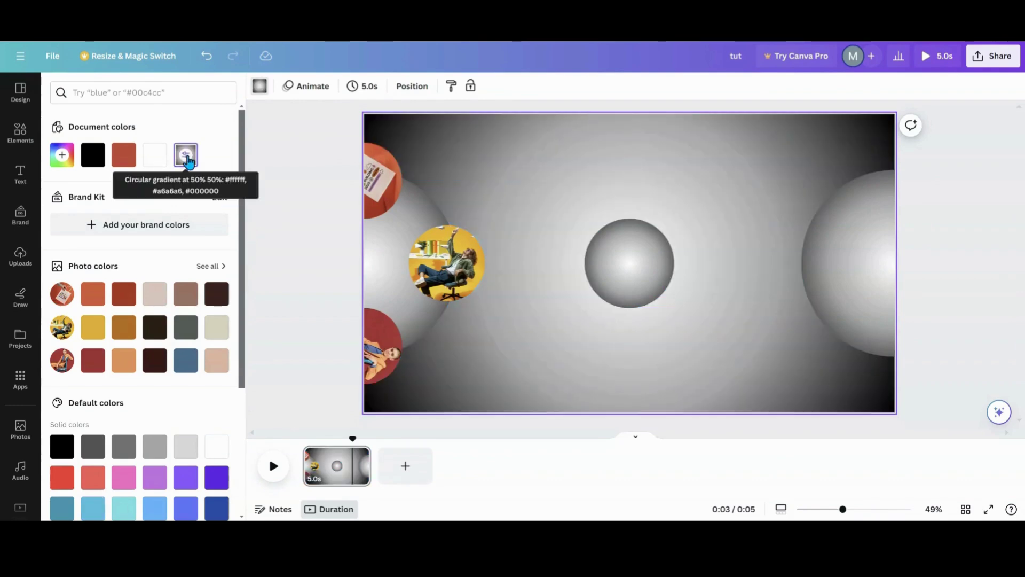
click(206, 57)
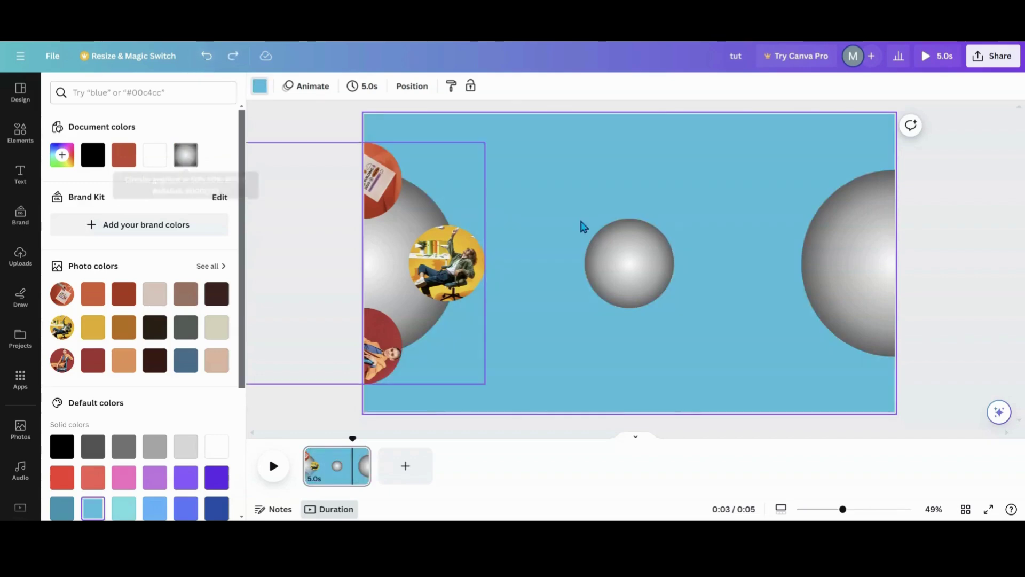
Change the centre circle's gradient by replacing the gray with the background's light blue and removing the black
click(645, 242)
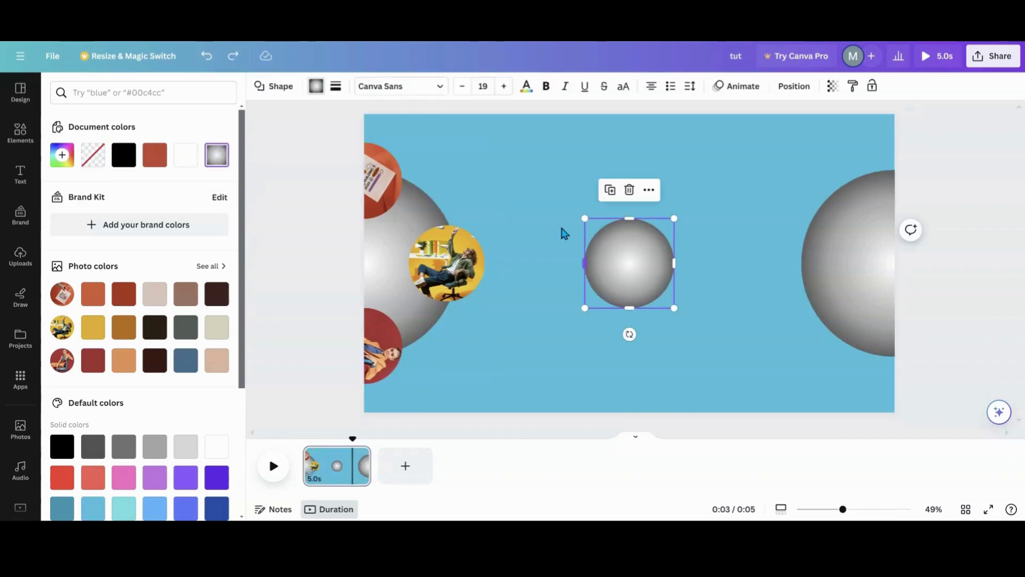
click(218, 158)
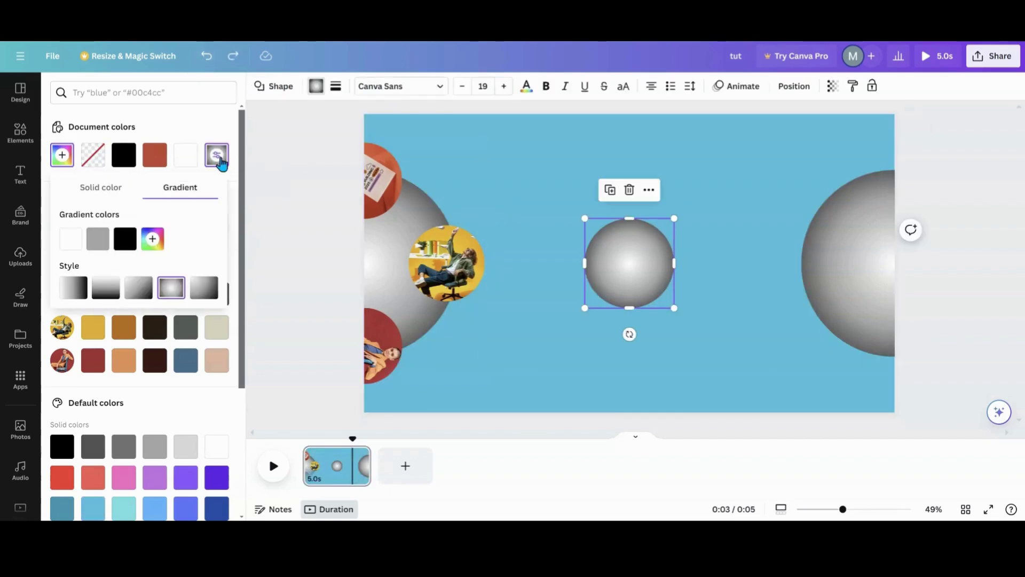
click(98, 241)
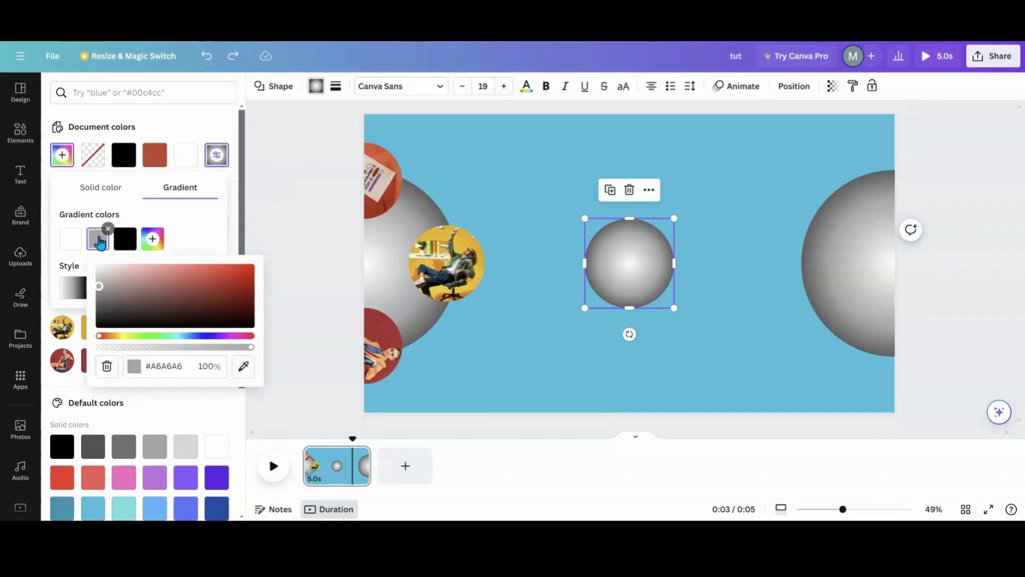
click(244, 366)
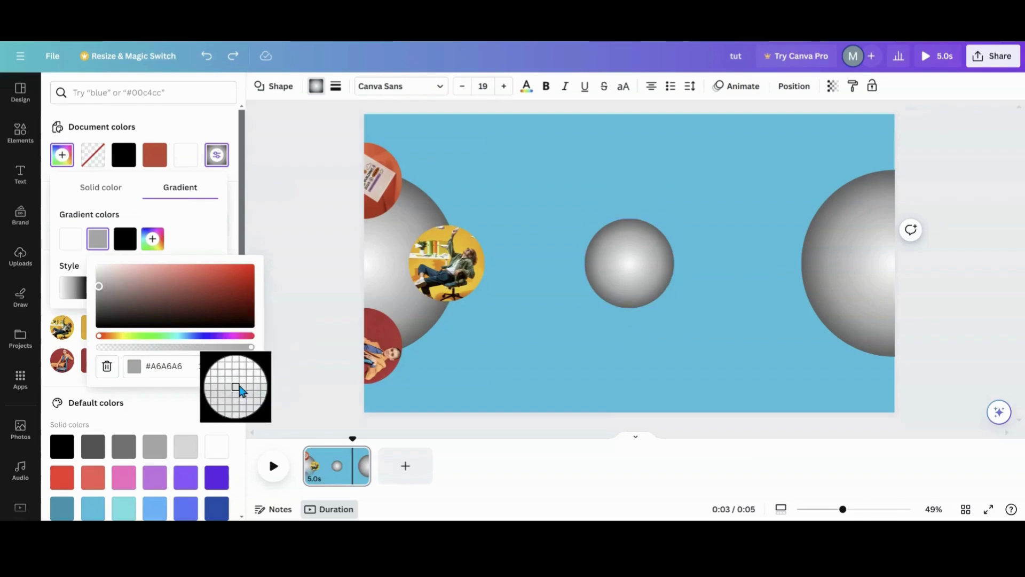
click(498, 173)
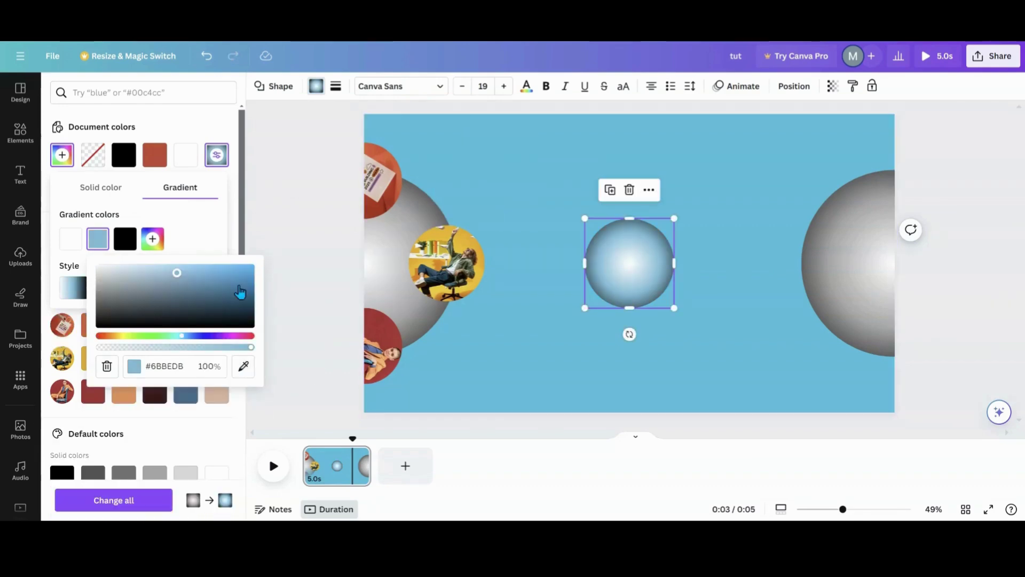
click(126, 239)
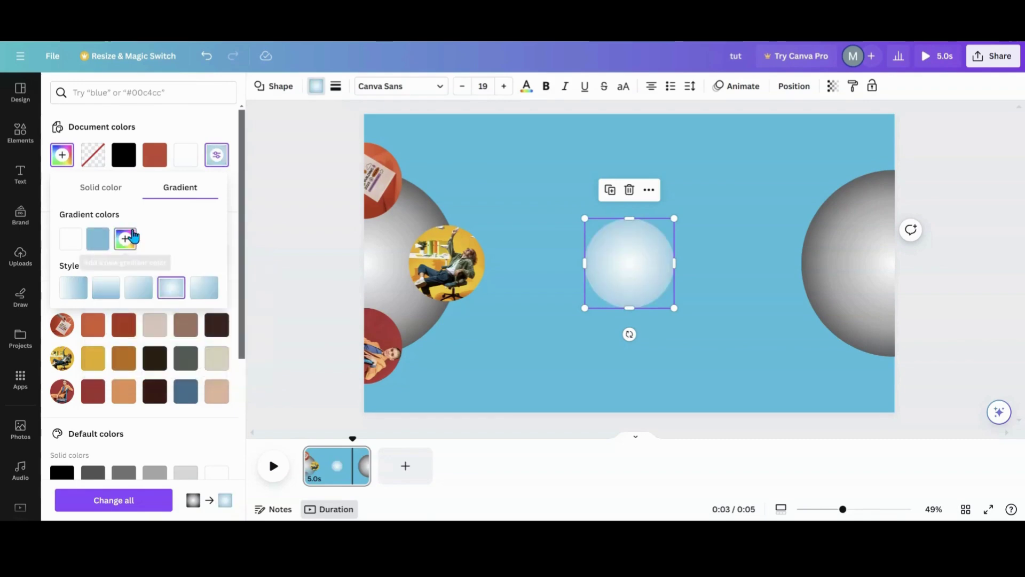
Enlarge the light blue gradient circle to nearly the size of the gray sphere and recentre it on the page
drag(584, 217, 518, 187)
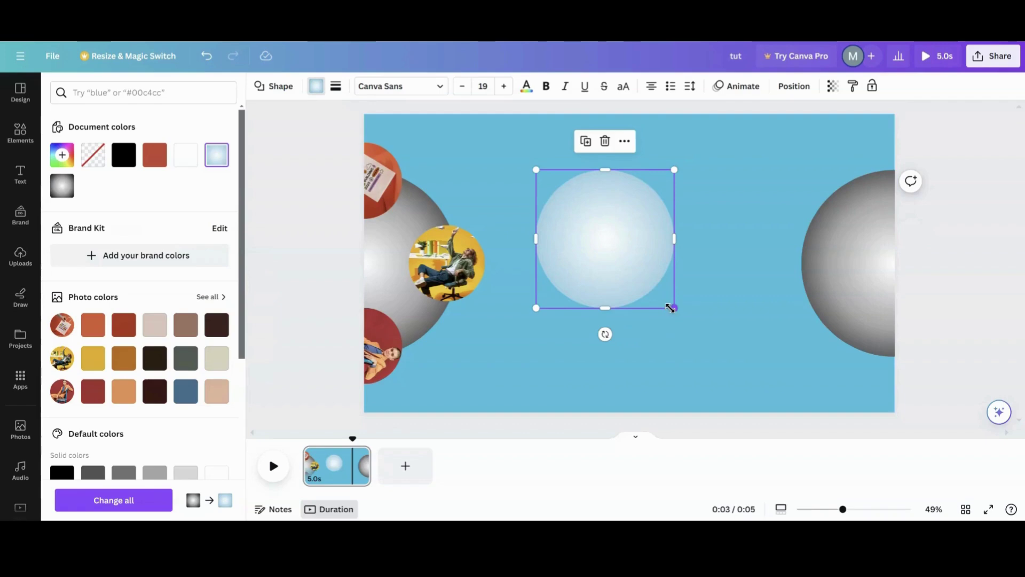
drag(674, 307, 710, 344)
drag(653, 264, 658, 270)
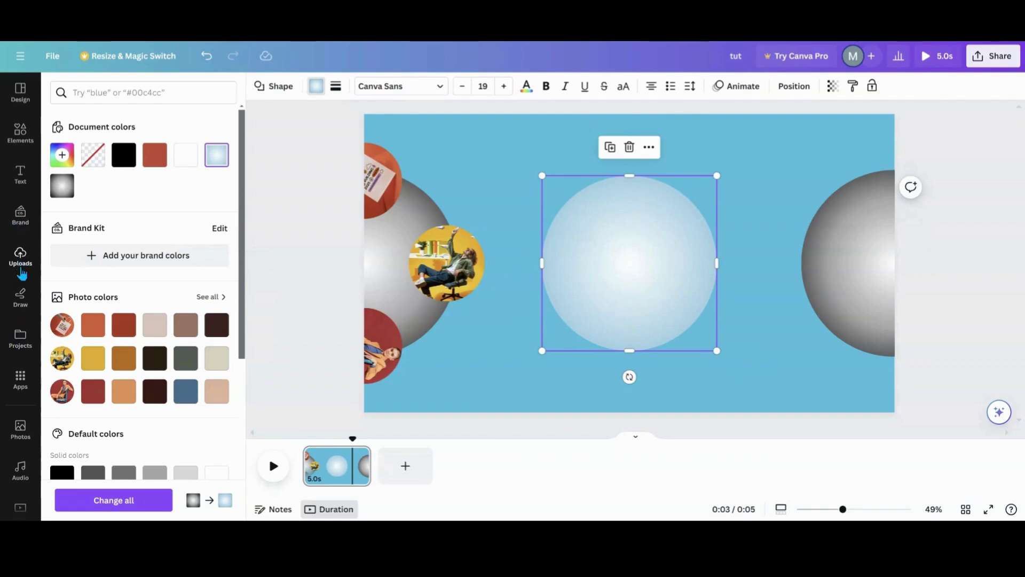
Add the recently used yellow "COMING SOON" text style and shrink it to fit inside the centre circle
click(21, 180)
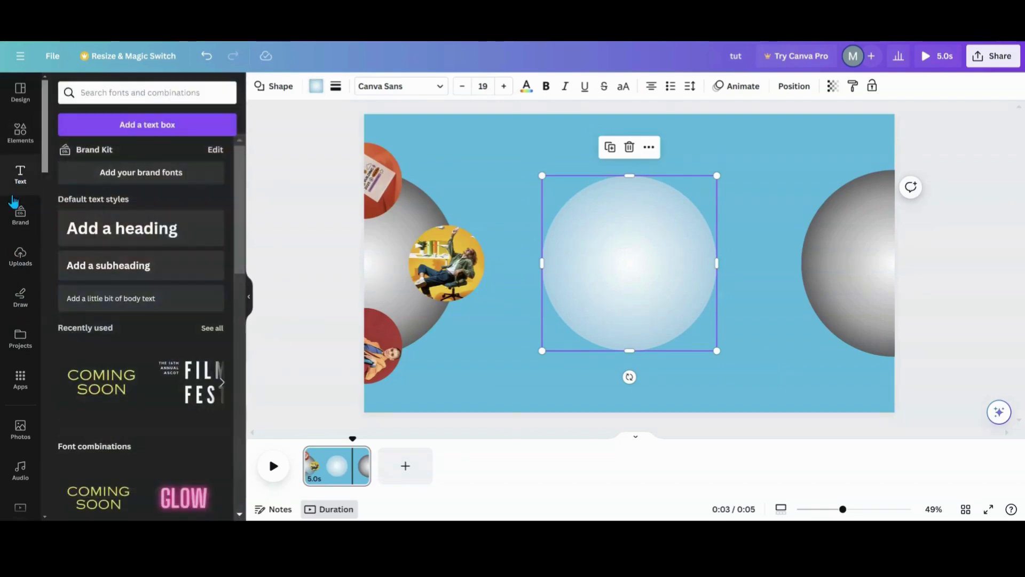
click(105, 381)
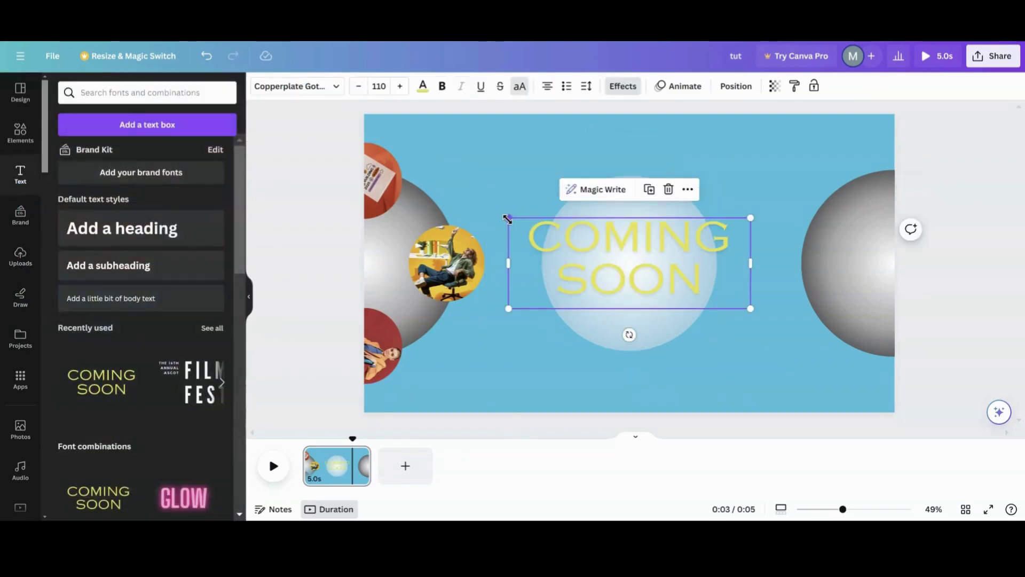
drag(507, 218, 572, 241)
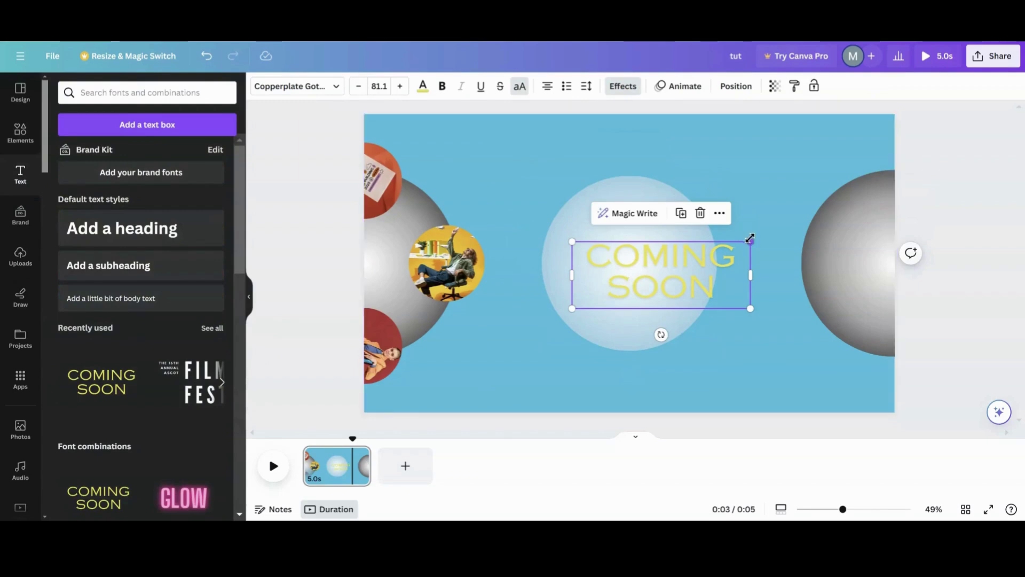
drag(750, 237, 607, 243)
Recolour the "COMING SOON" text with the document's light blue
click(675, 258)
click(423, 88)
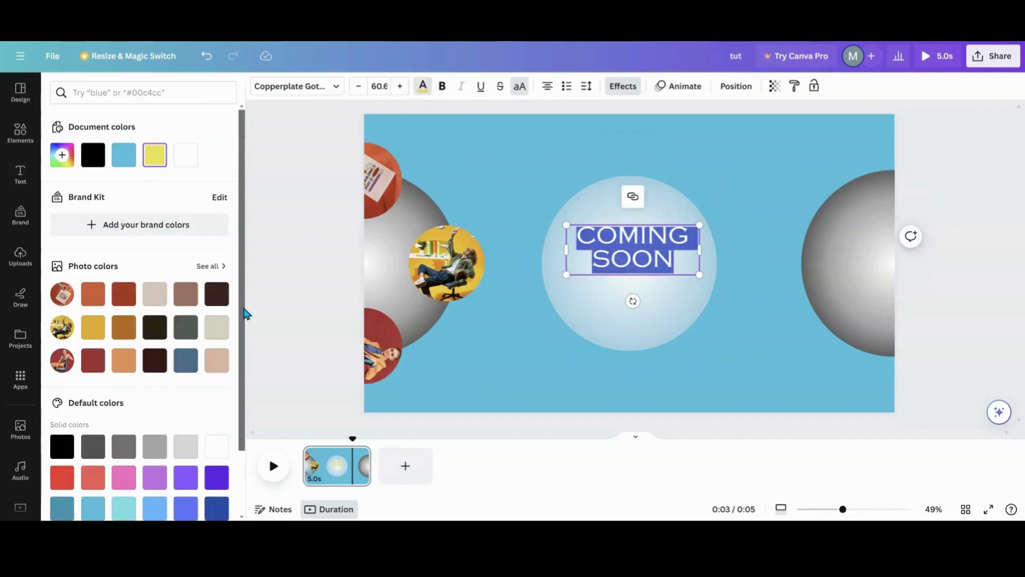
click(125, 164)
Add eight blank lines below "COMING SOON" and move the text box so the words sit in the middle of the centre circle
click(688, 263)
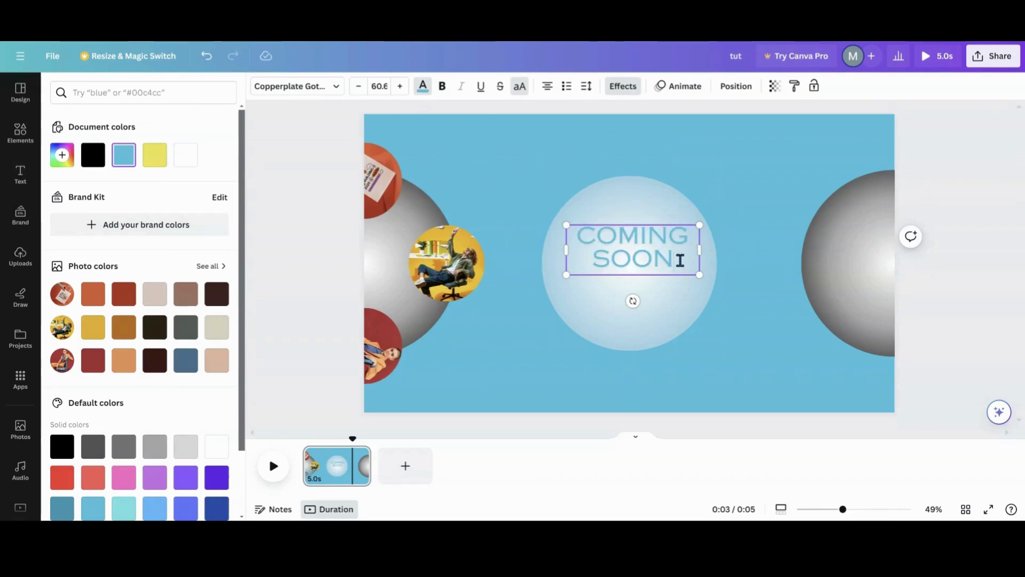
key(Return)
key(Return)
key(Return)
key(Return)
key(Return)
key(Return)
key(Return)
key(Return)
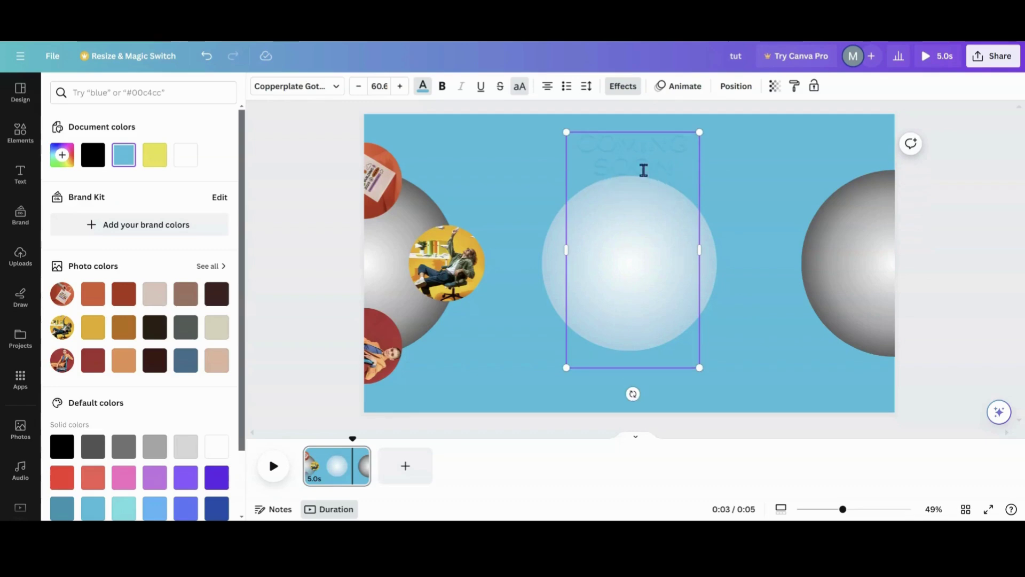
click(714, 212)
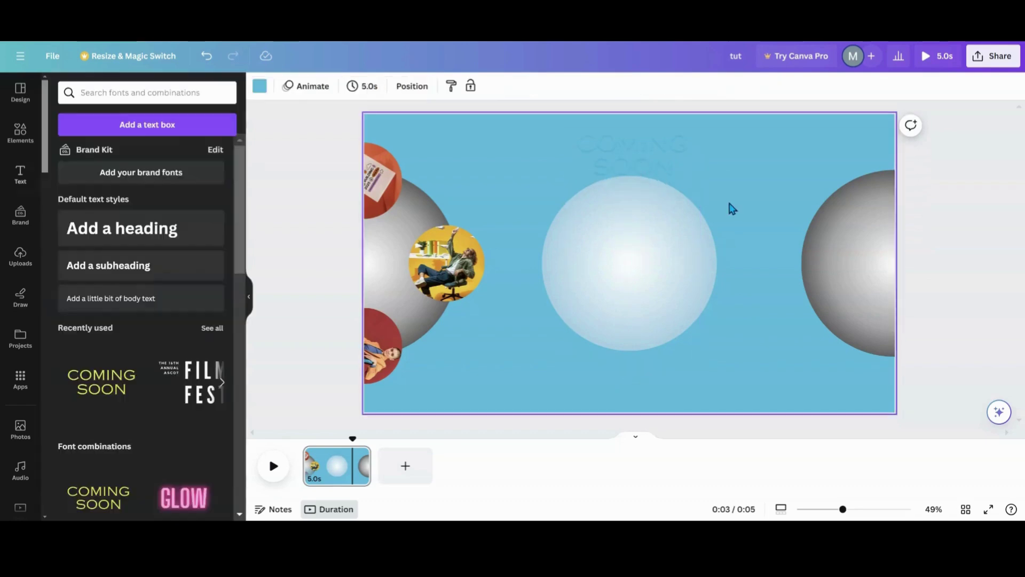
drag(628, 170, 620, 268)
click(720, 188)
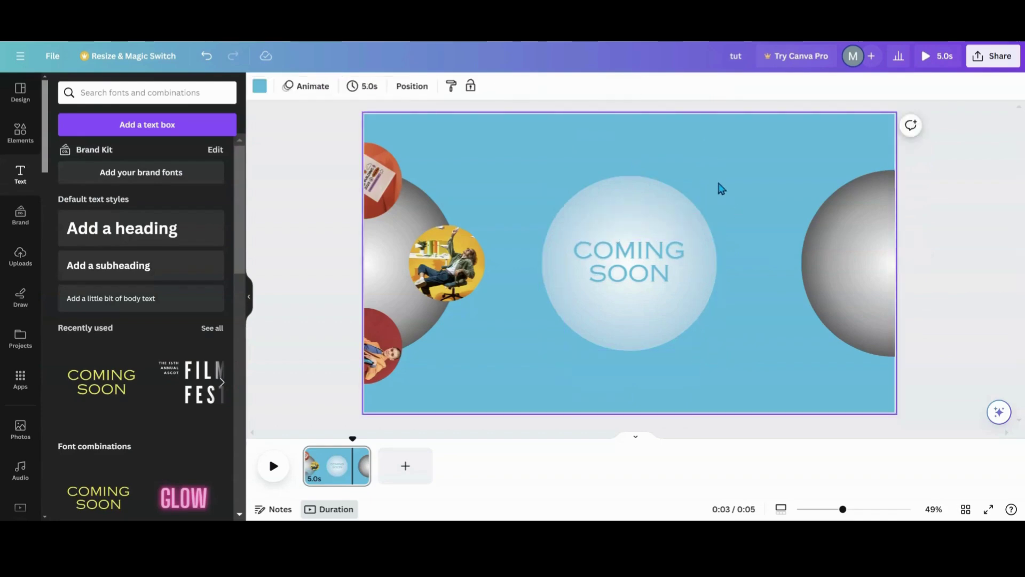
Add three copies of the recently used Circle Blur Shadow graphic over the centre circle
click(11, 143)
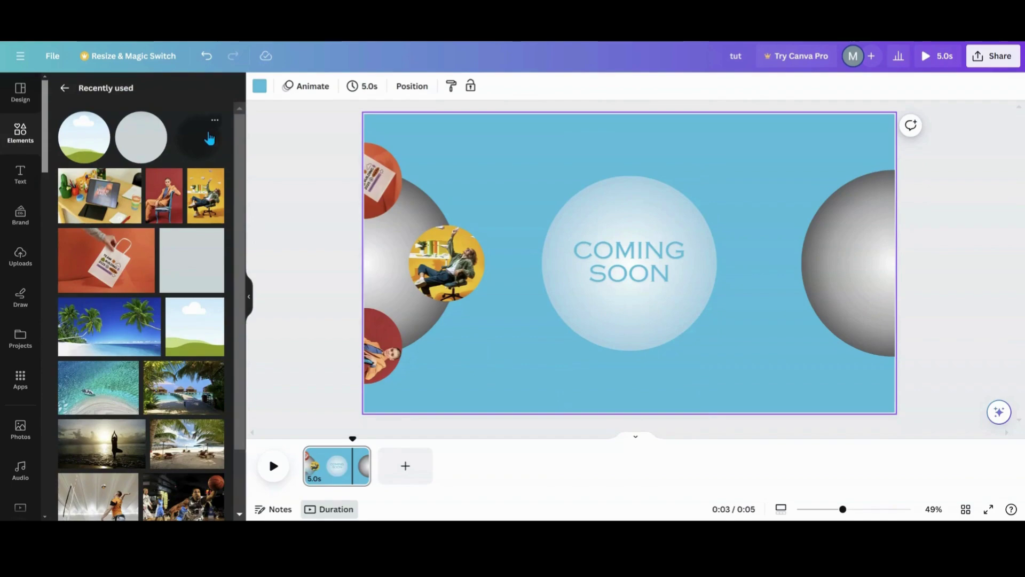
click(215, 121)
click(203, 130)
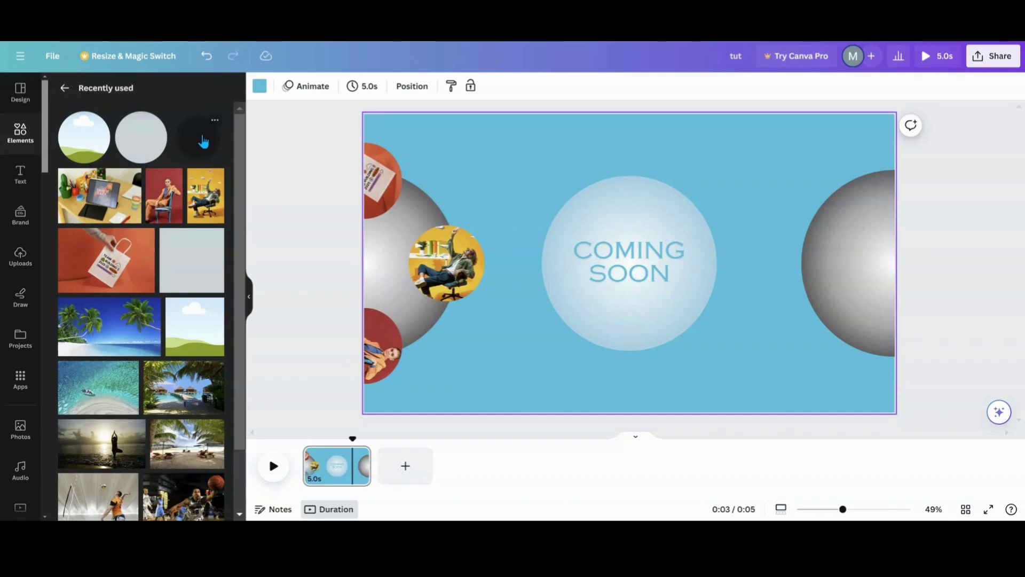
click(214, 123)
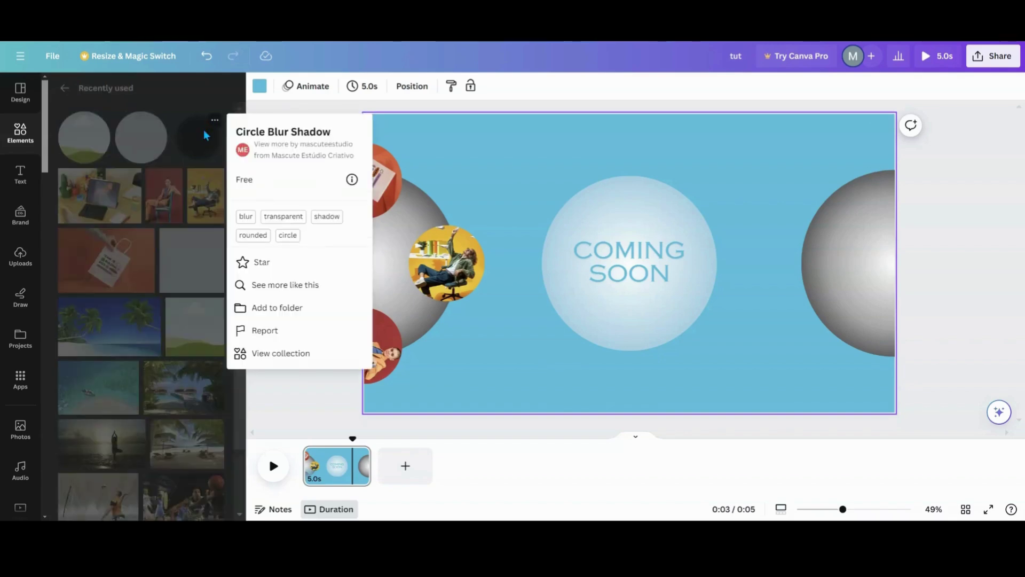
click(196, 139)
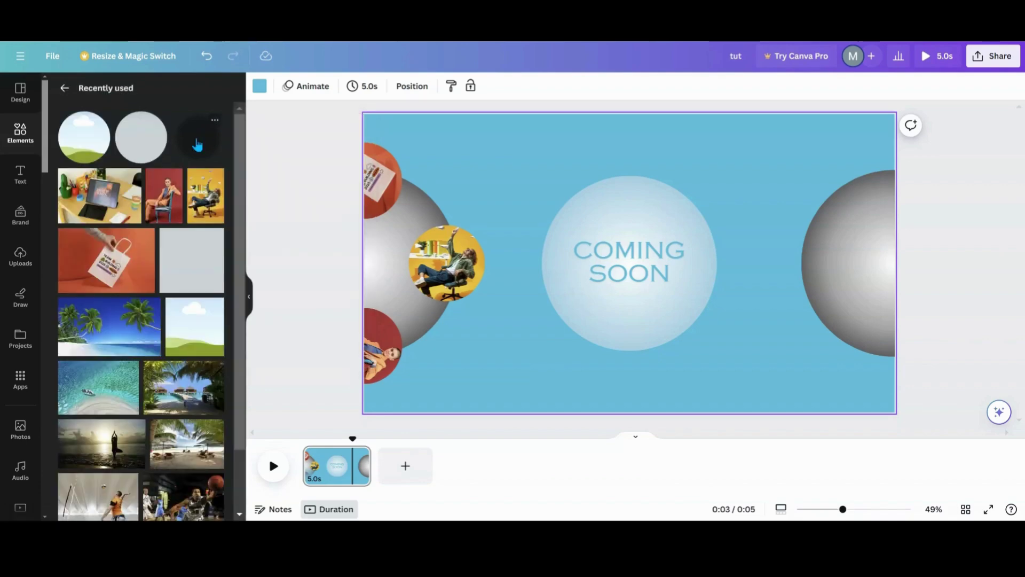
click(196, 142)
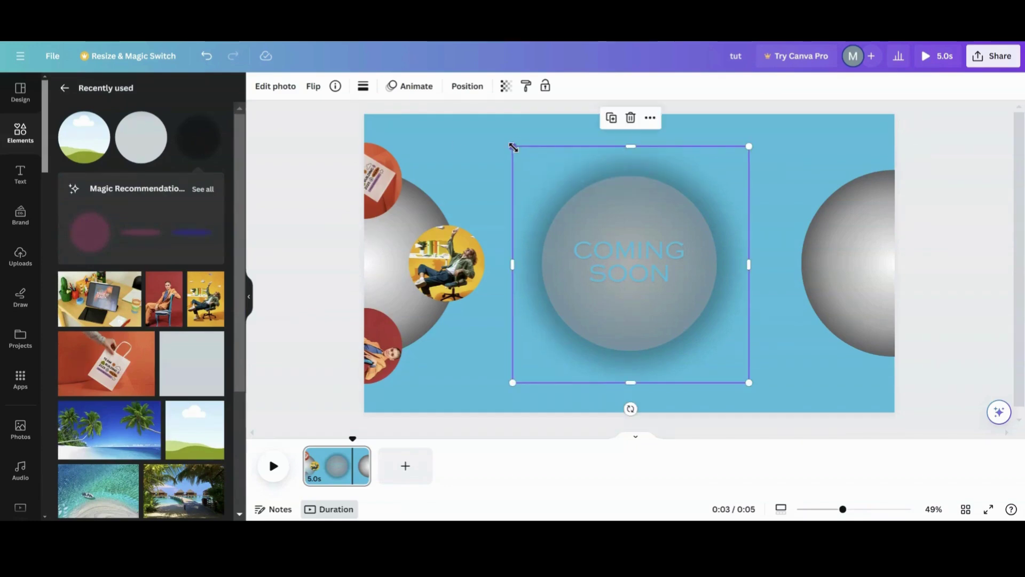
click(199, 146)
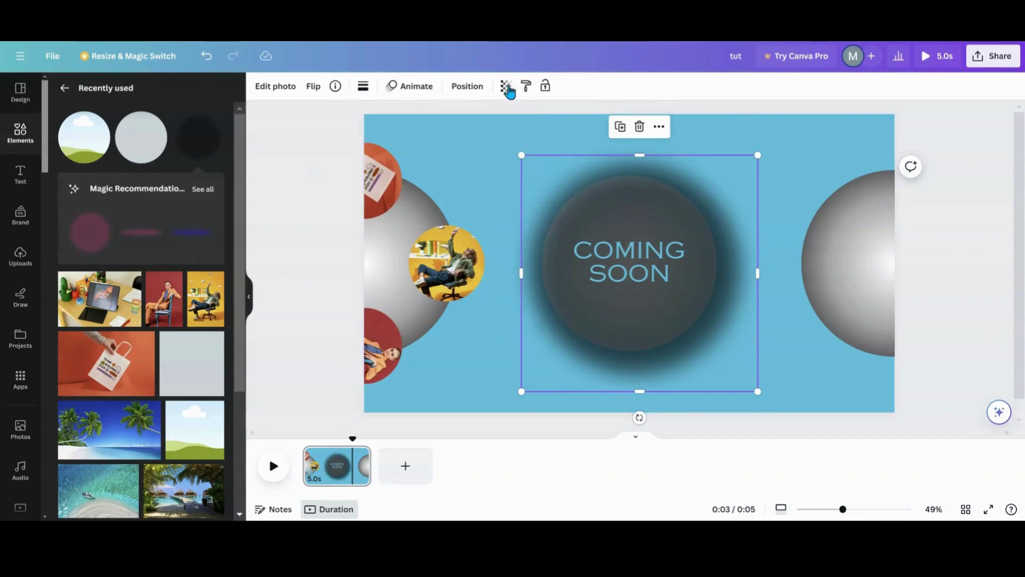
Send the three blur shadows below all other layers except the background, and place one behind each side sphere
click(469, 87)
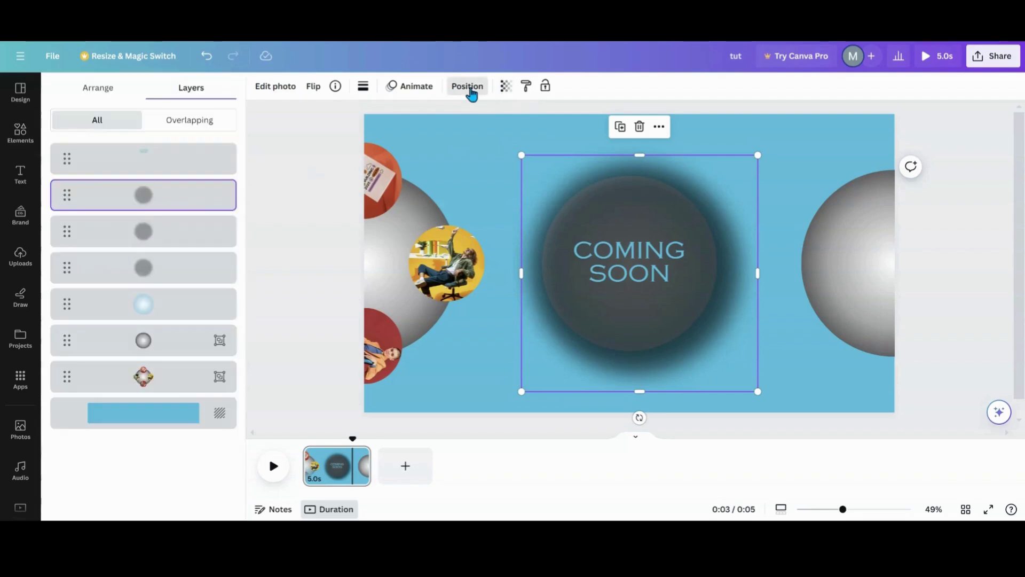
drag(205, 199, 153, 318)
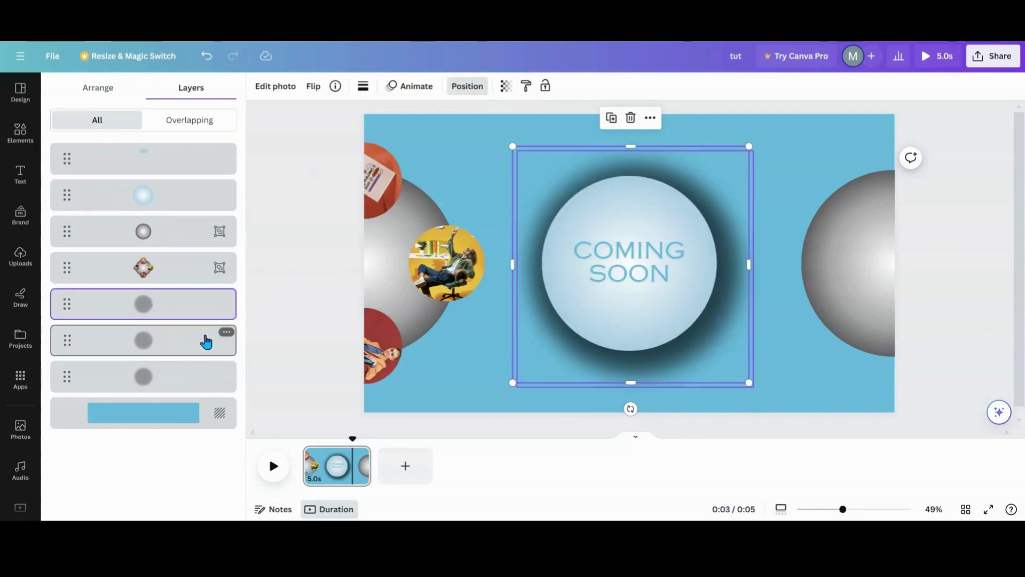
drag(734, 354, 983, 380)
drag(550, 368, 318, 299)
drag(299, 309, 278, 333)
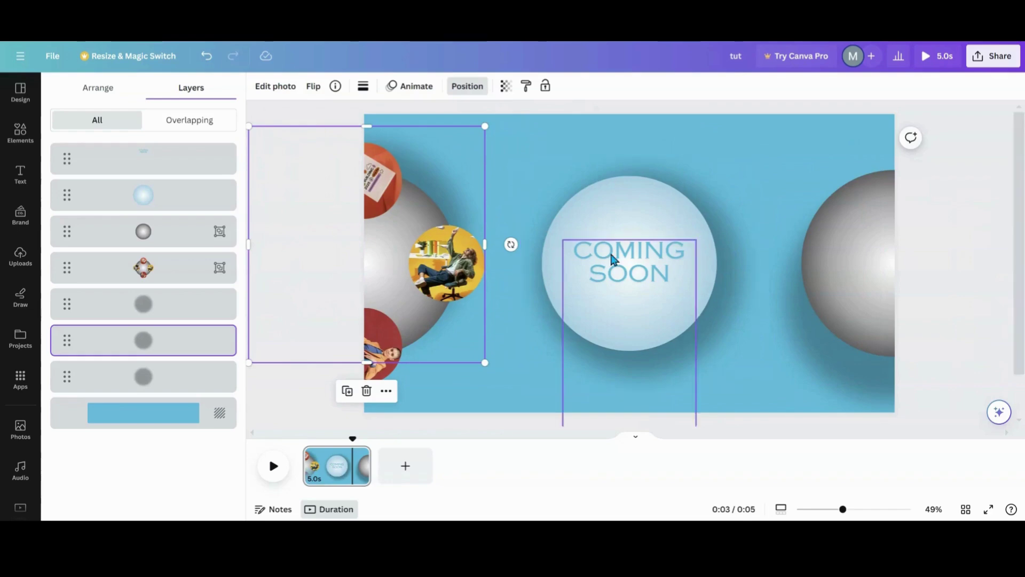
Shrink the centre blur shadow and offset it slightly down and to the right behind the light blue circle
click(719, 364)
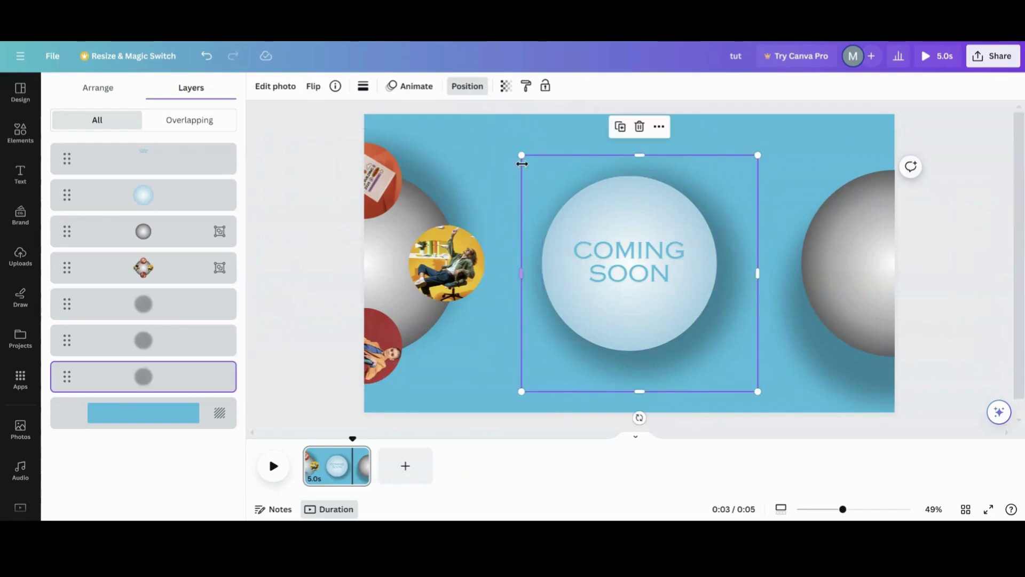
drag(521, 154, 536, 171)
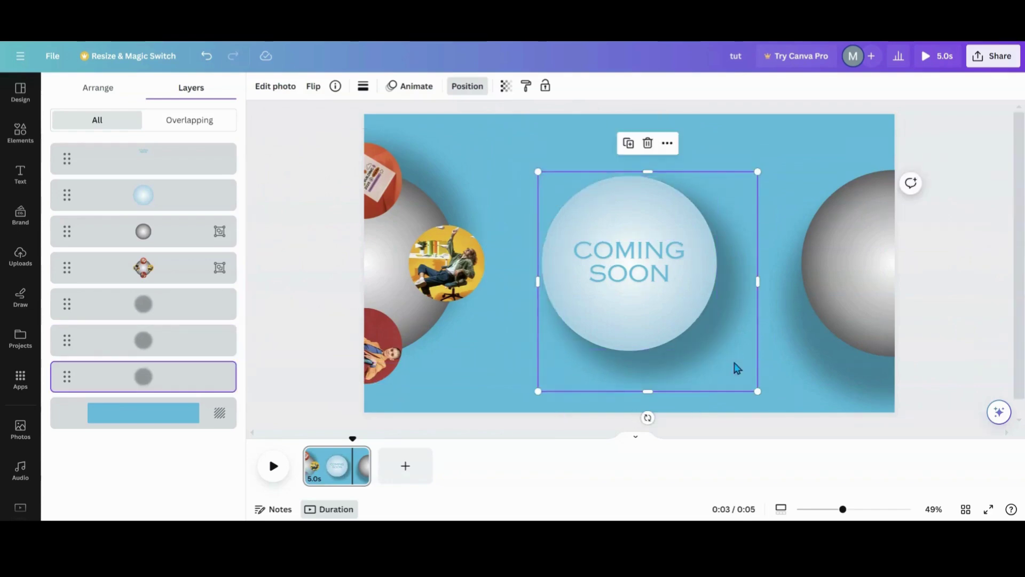
drag(734, 366, 727, 351)
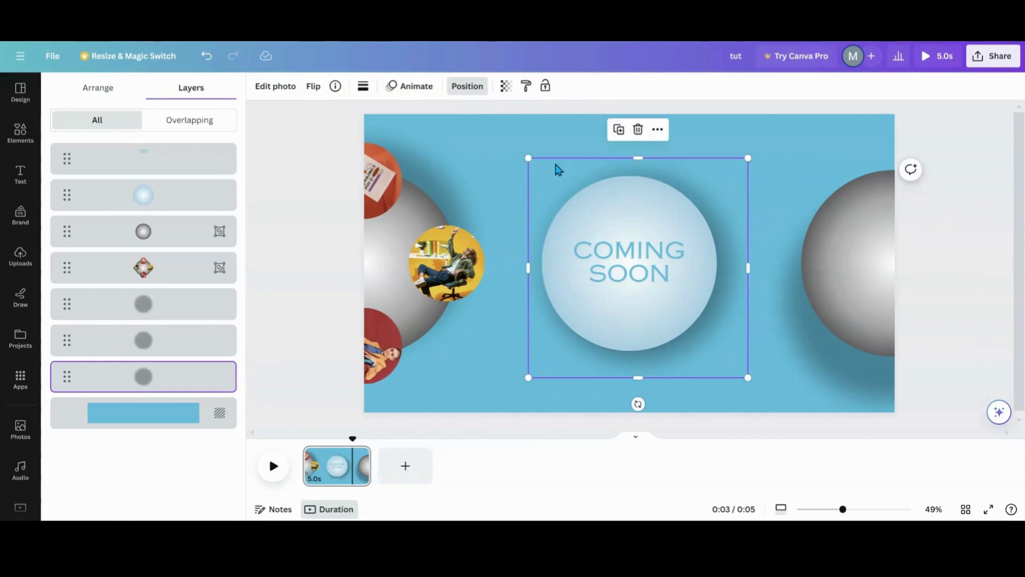
drag(528, 159, 538, 167)
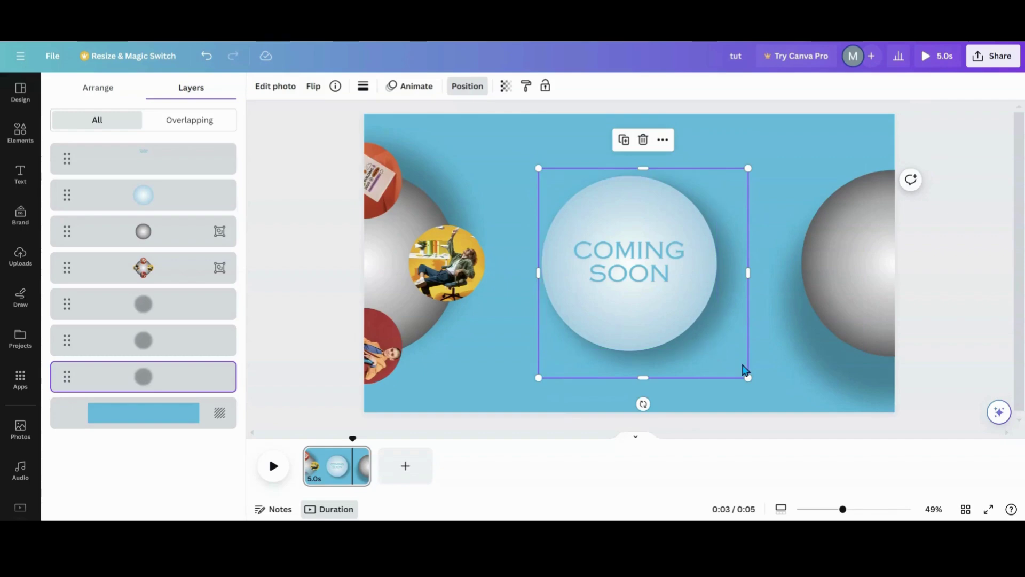
drag(745, 369, 737, 362)
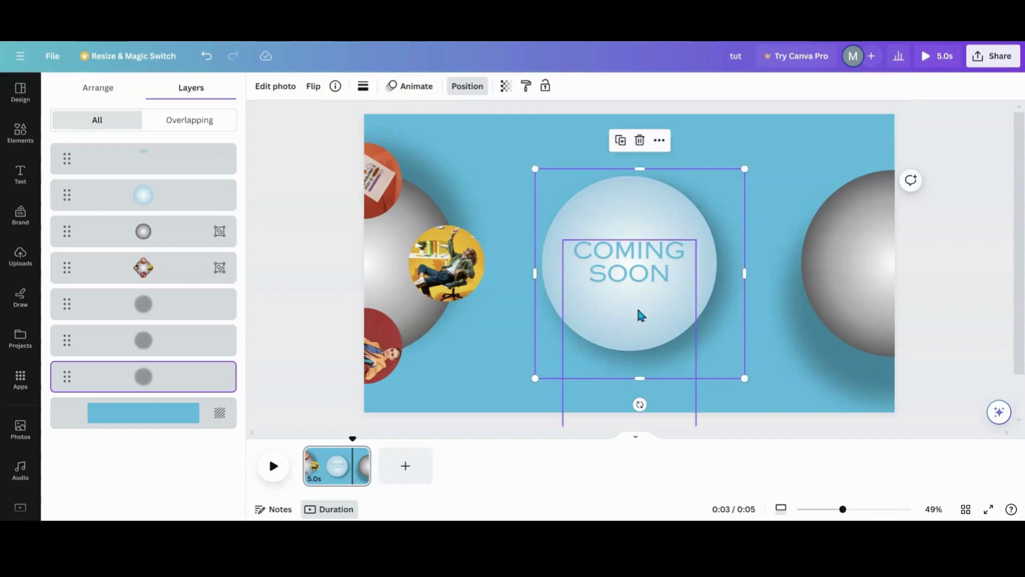
Group the "COMING SOON" text, centre circle and its shadow, and lock the two side blur shadows
drag(569, 125, 639, 344)
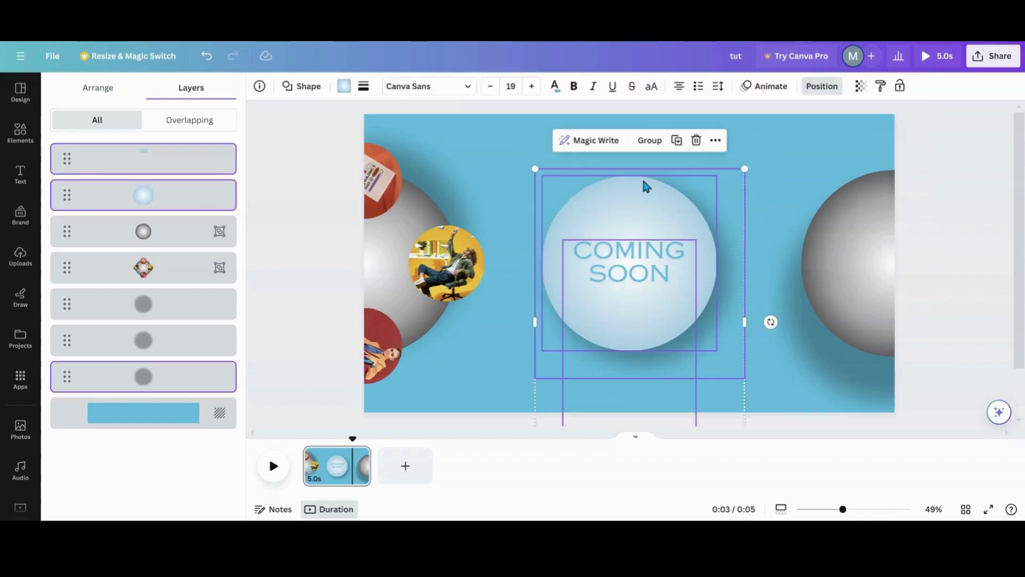
click(650, 141)
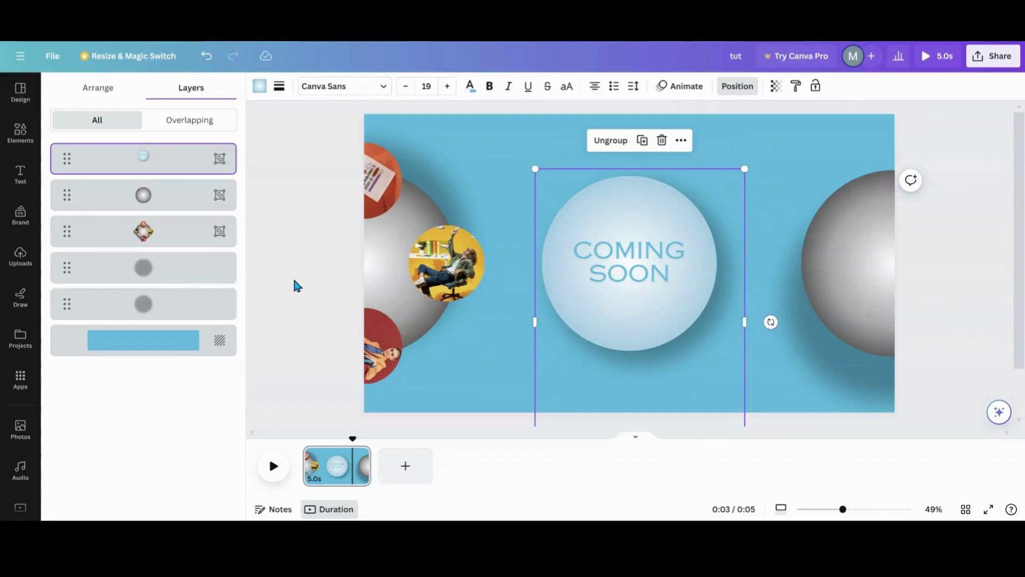
click(192, 275)
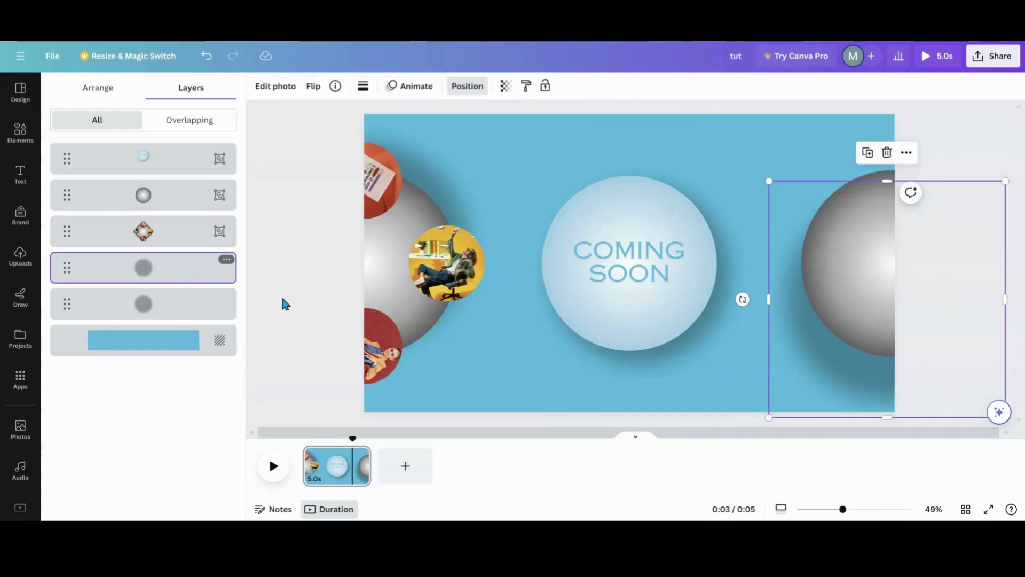
click(545, 85)
click(183, 305)
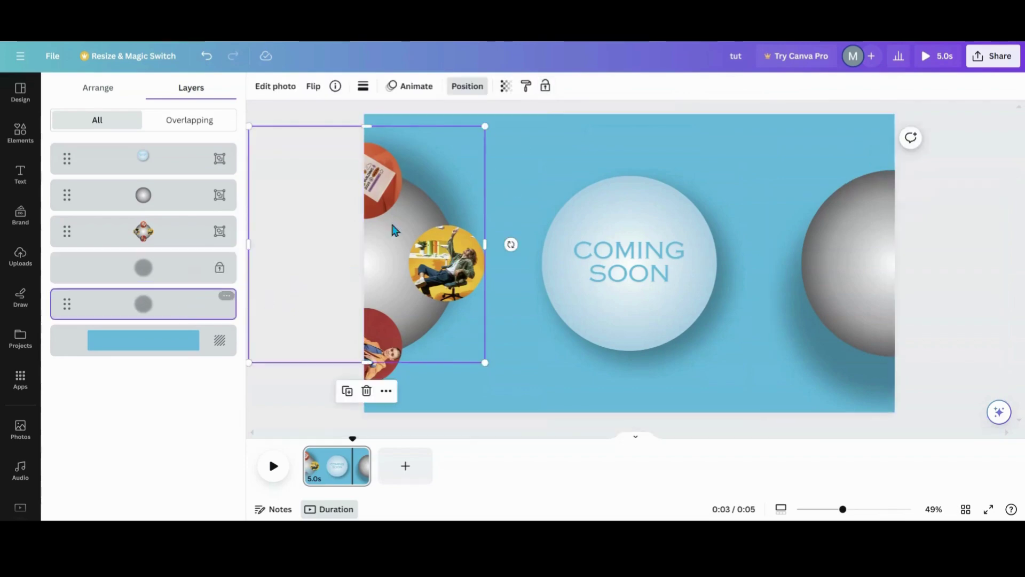
click(544, 86)
click(525, 406)
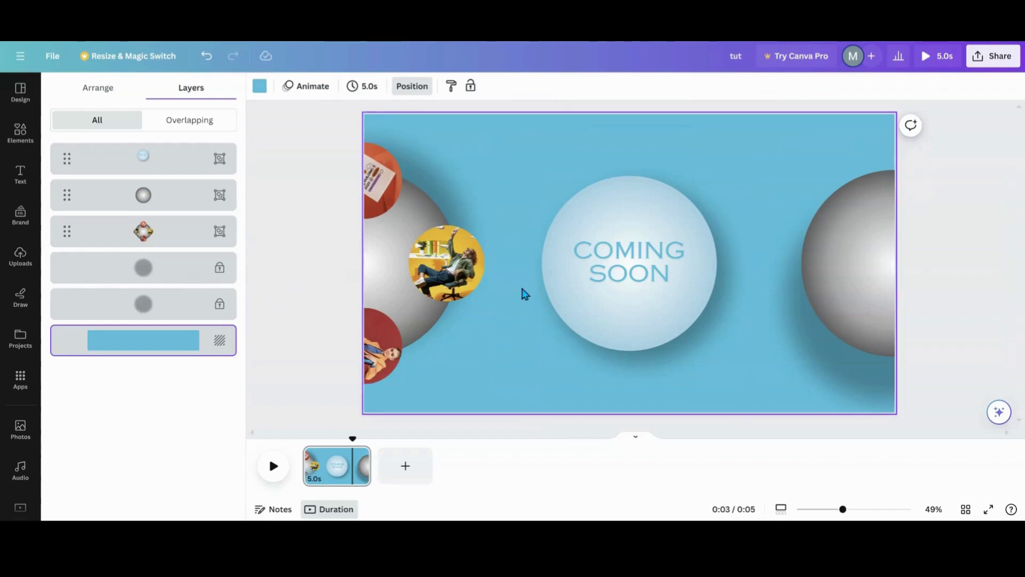
Add a second page and apply the "double circle" project page that has the bag photo and "Your Text" placeholder
click(405, 466)
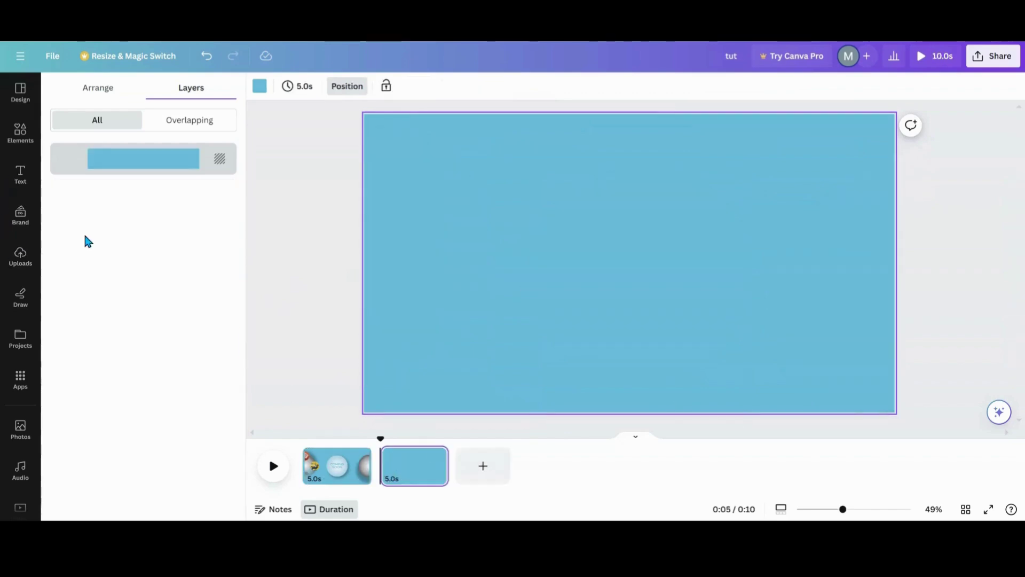
click(20, 347)
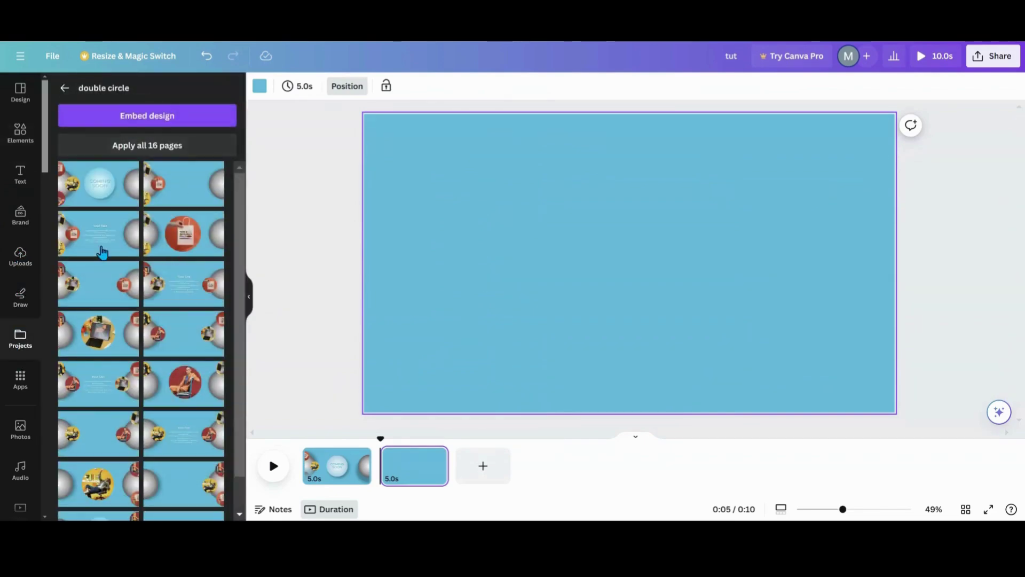
click(102, 252)
Transfer the "Your Text" heading and paragraph group to the first page and delete the second page
click(611, 270)
drag(611, 270, 583, 228)
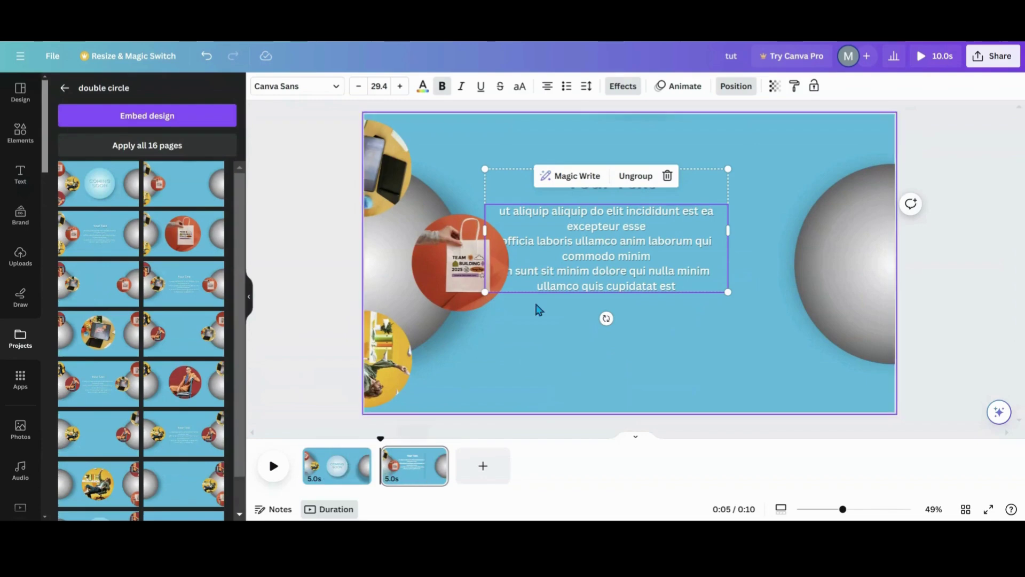
drag(565, 260, 347, 448)
click(436, 454)
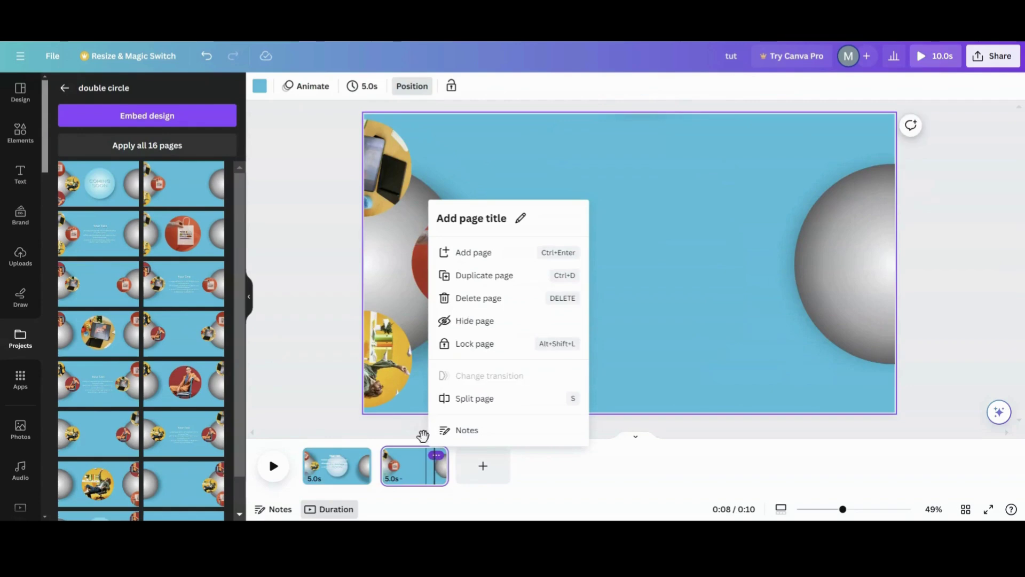
click(470, 302)
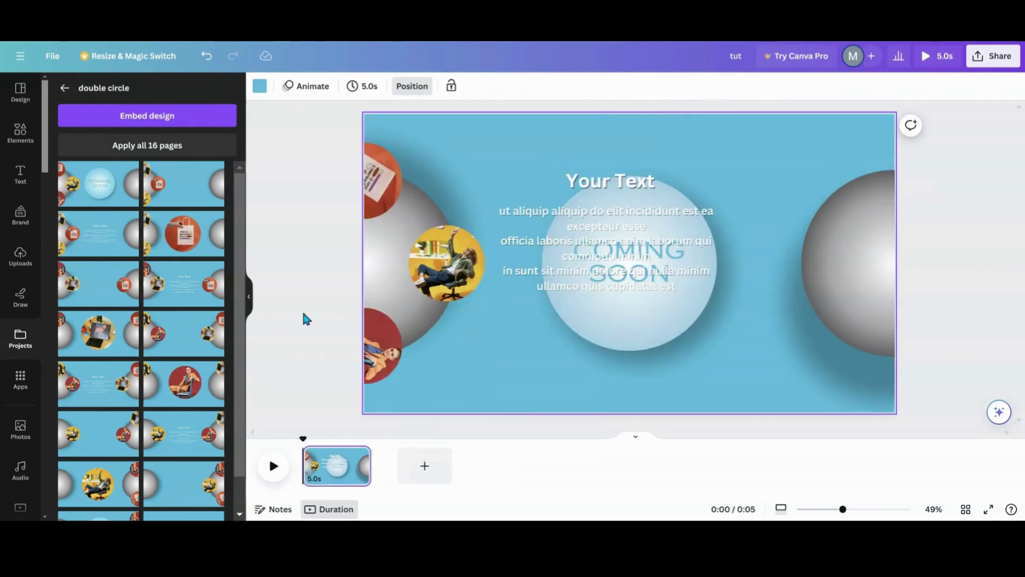
Shift the "Your Text" group slightly down and to the right over the centre circle, with the side panel collapsed
click(250, 303)
drag(516, 254, 534, 275)
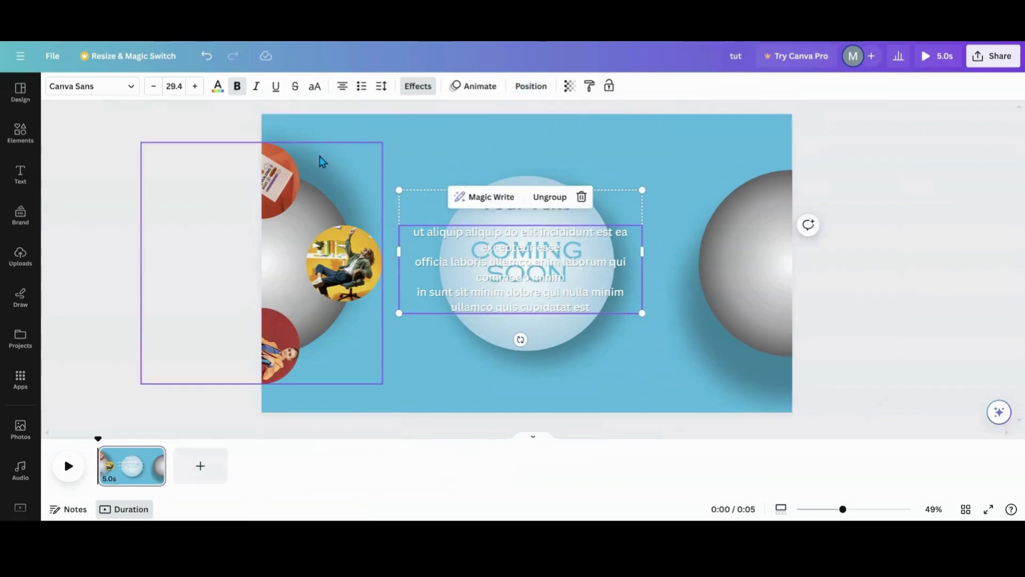
Set the transparency of the placeholder paragraph and the "Your Text" heading to 0, enlarging their group slightly
click(523, 90)
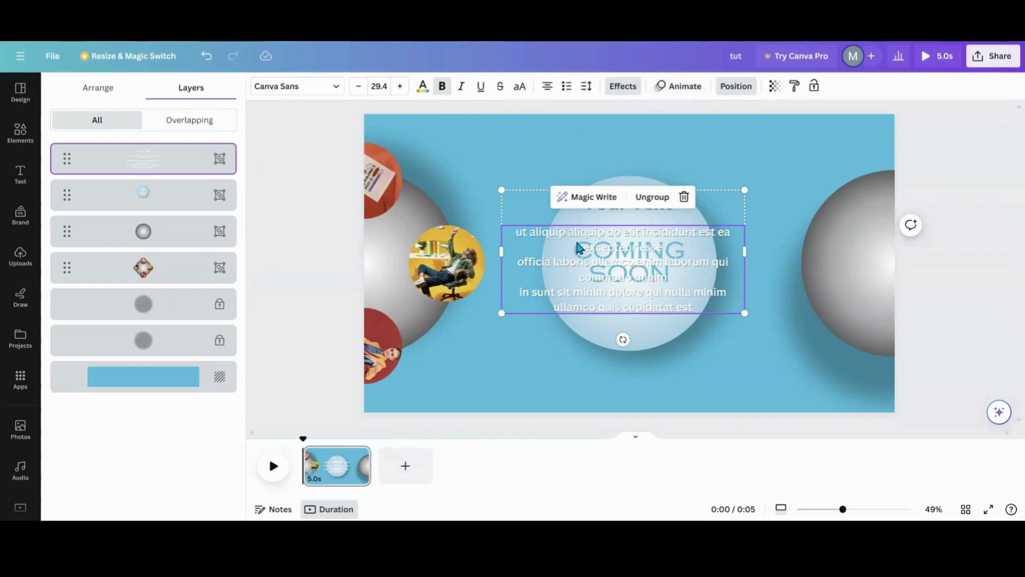
click(777, 90)
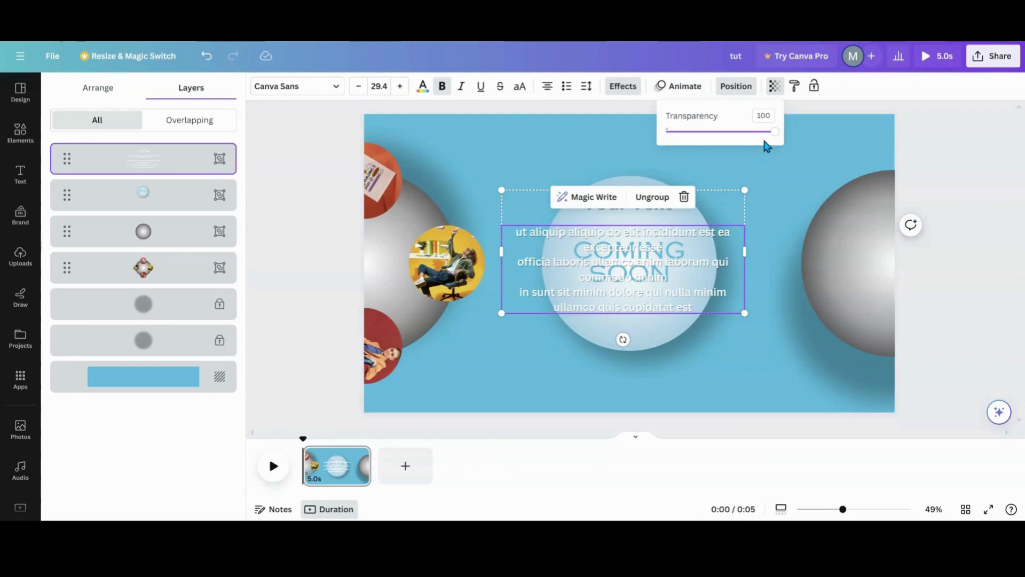
drag(772, 132, 666, 130)
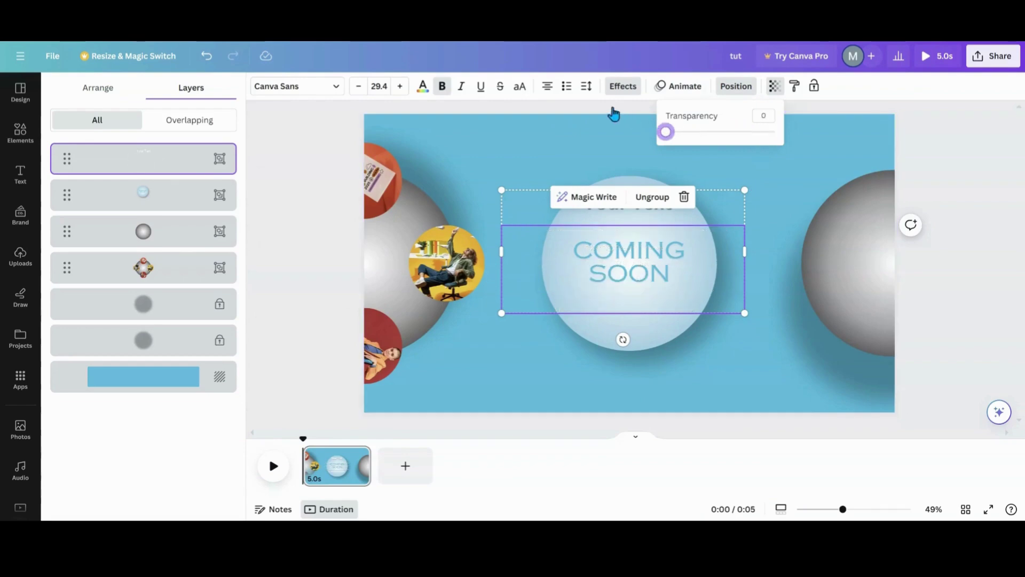
drag(744, 190, 783, 170)
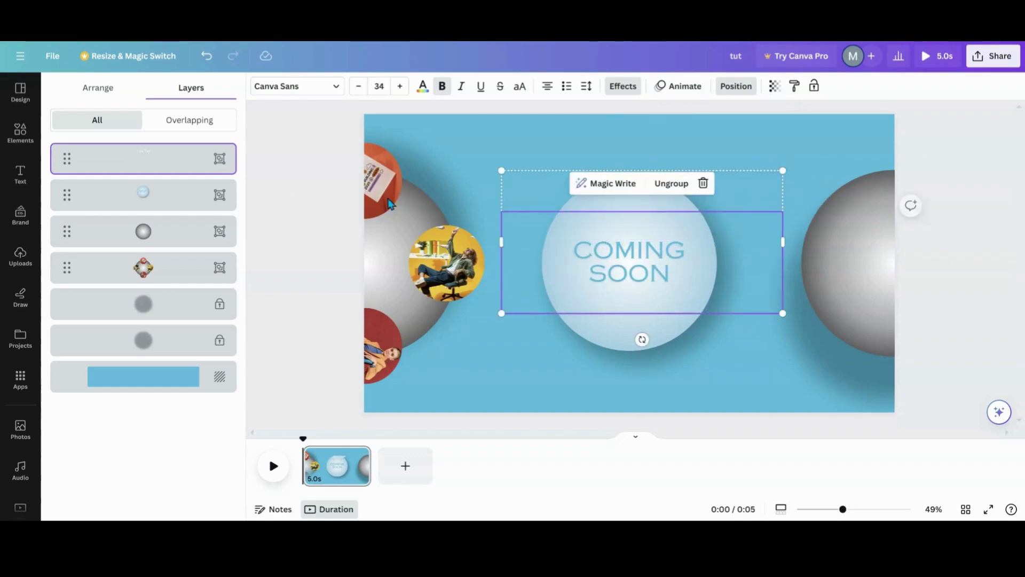
click(186, 168)
click(775, 87)
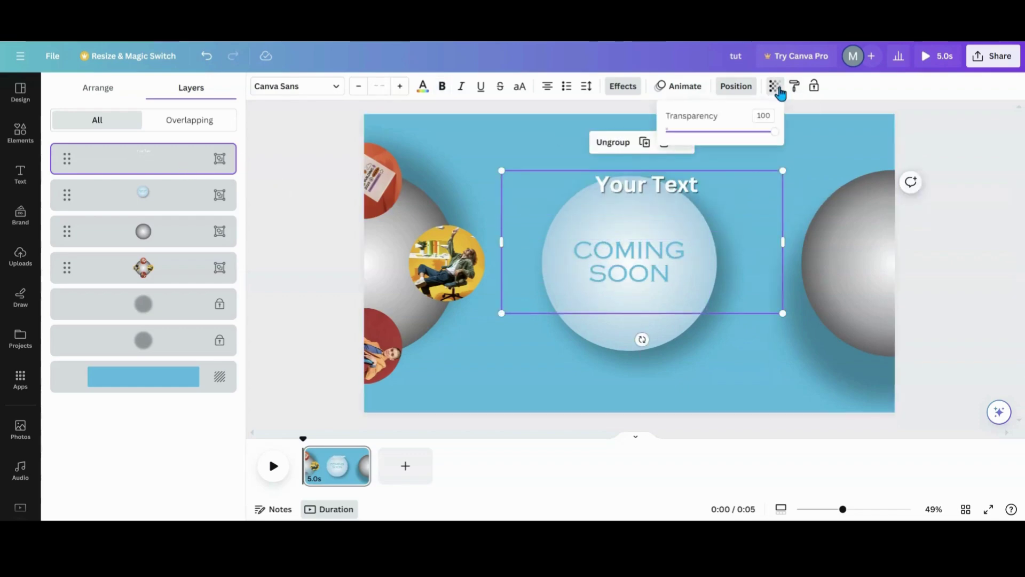
drag(772, 132, 599, 133)
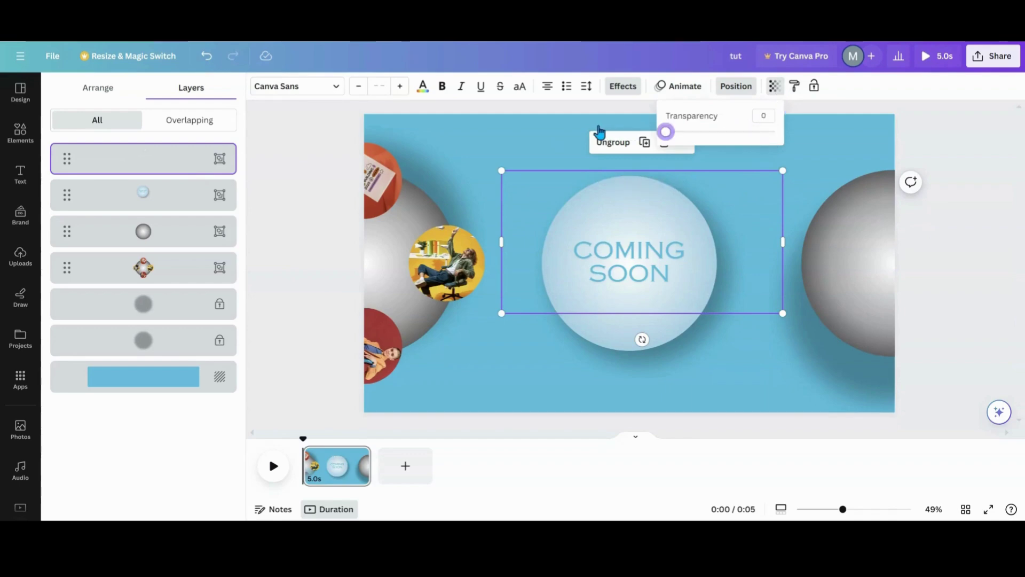
Shrink the invisible text group to a tiny block centred on the "COMING SOON" circle and place its layer just above the background
drag(501, 170, 749, 295)
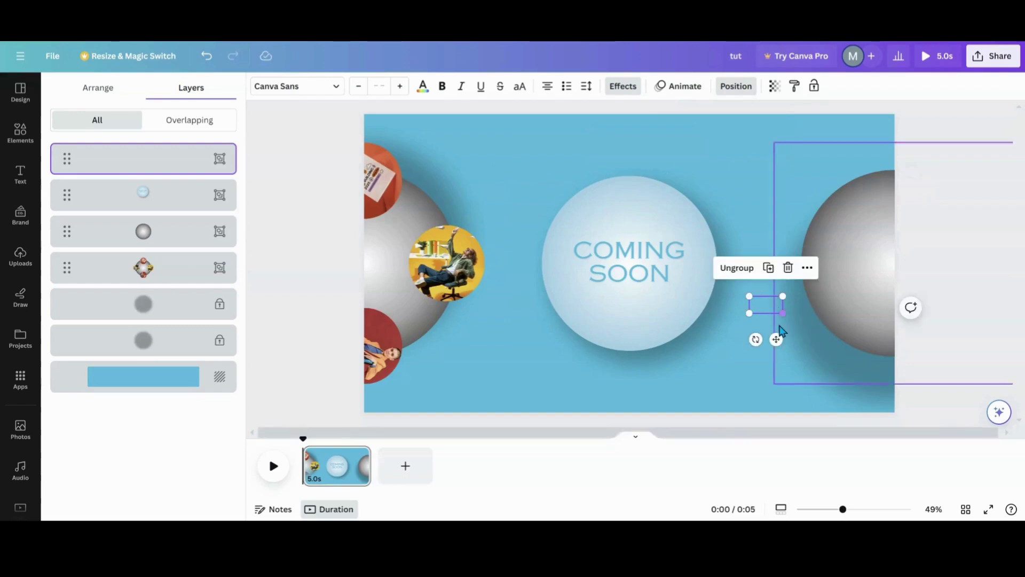
drag(779, 341, 634, 297)
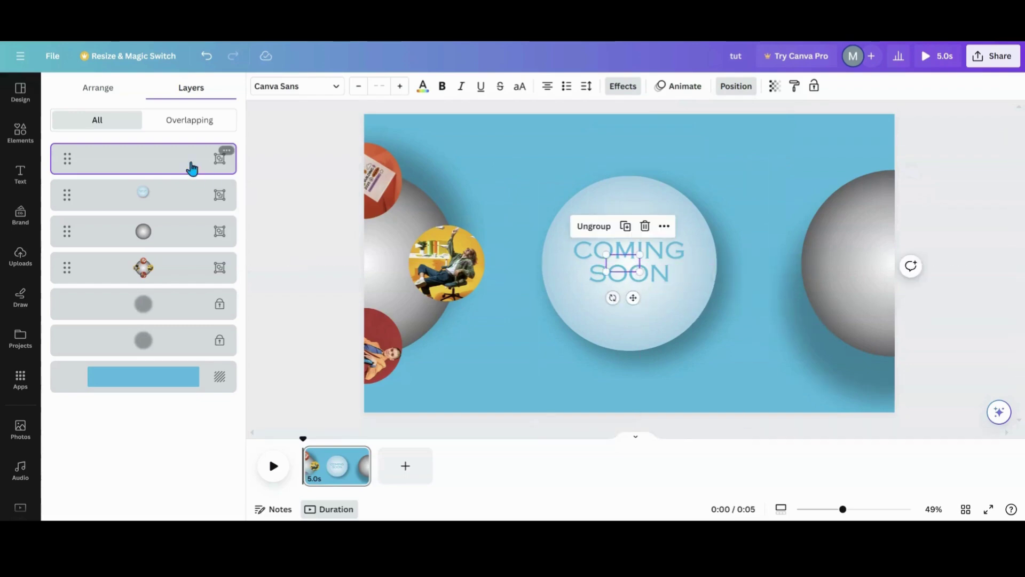
drag(190, 167, 176, 356)
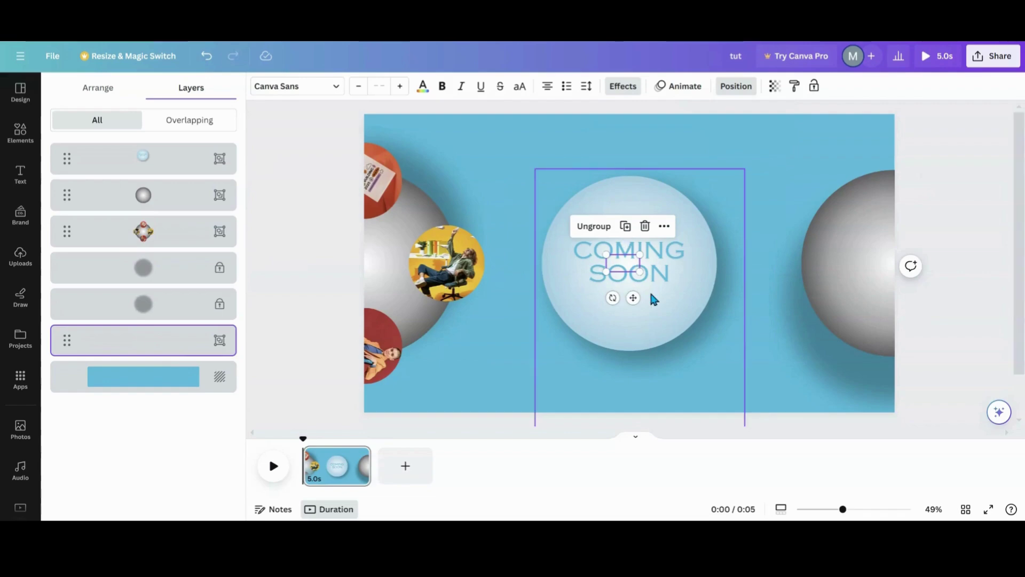
click(522, 341)
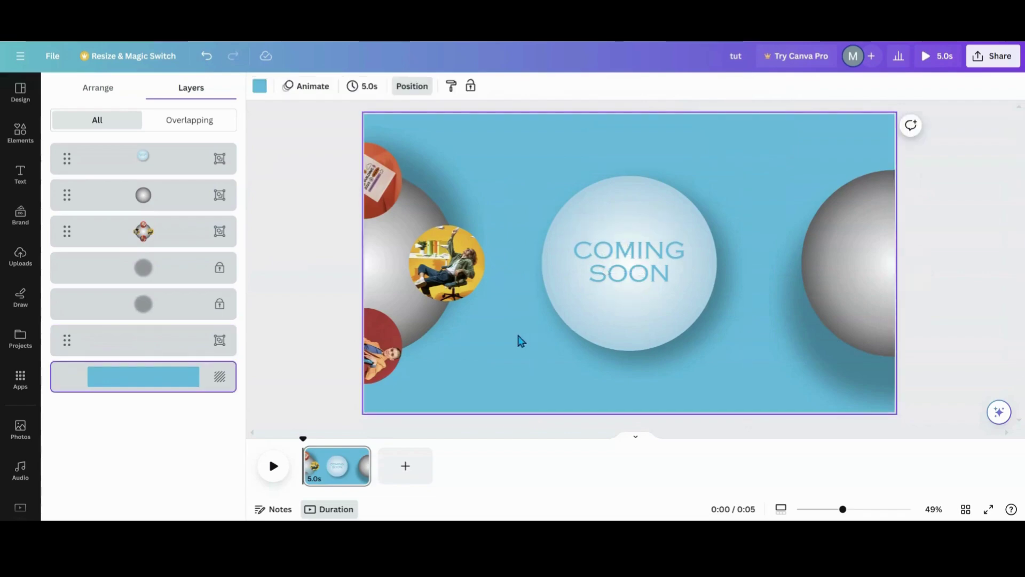
Duplicate the page and rotate the photo-circle group on the copy a quarter turn clockwise, bringing the bag photo to the inner side
click(358, 457)
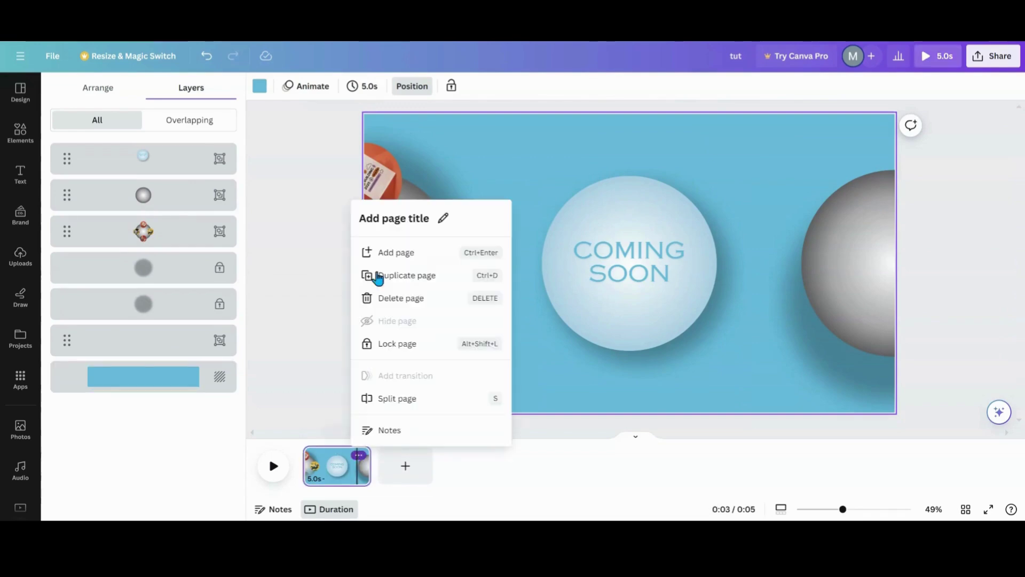
click(399, 287)
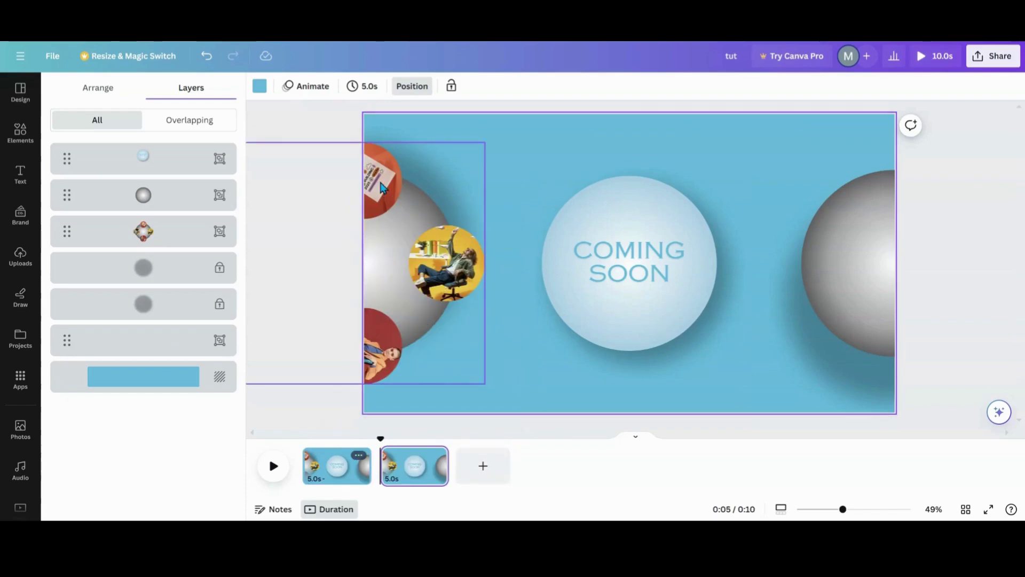
click(399, 306)
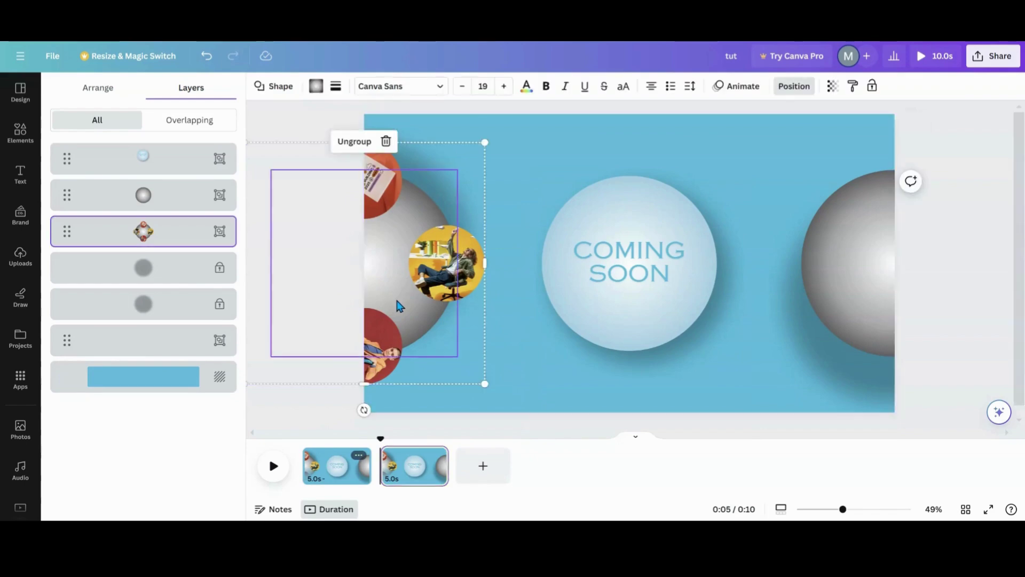
drag(364, 410, 270, 264)
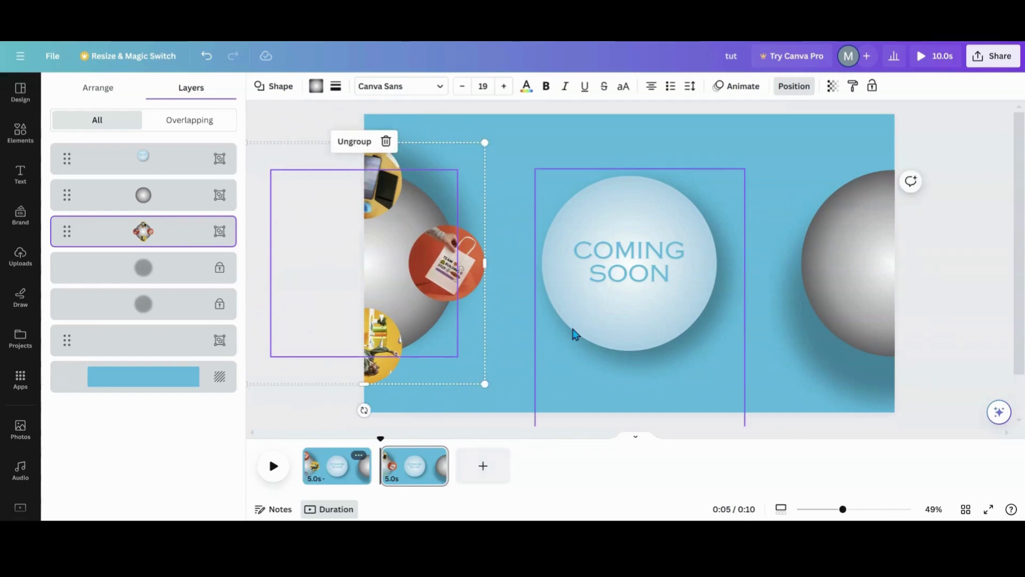
Move the "COMING SOON" group up off the second page and duplicate that page as the third
drag(619, 375, 614, 189)
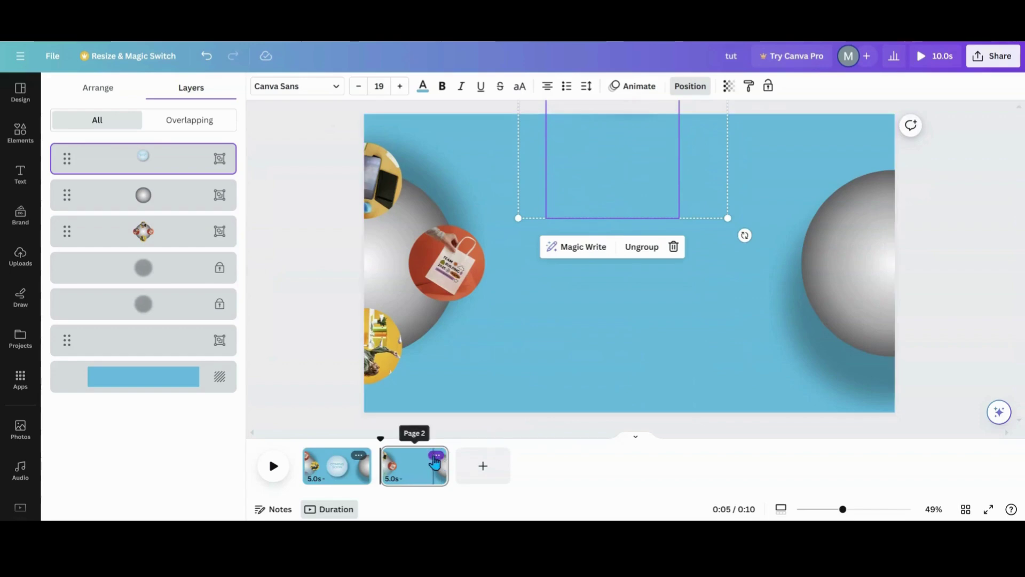
click(436, 456)
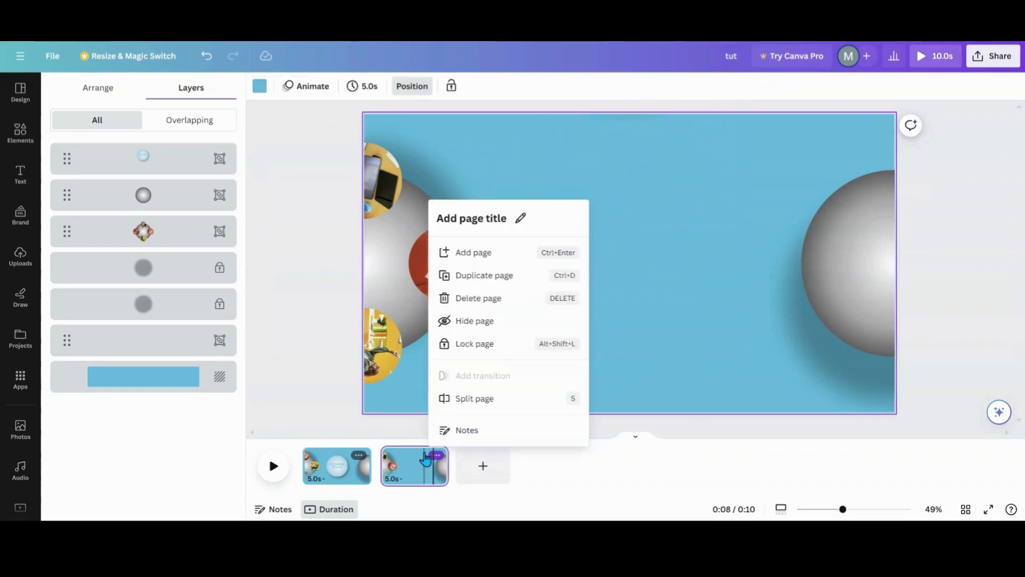
click(464, 284)
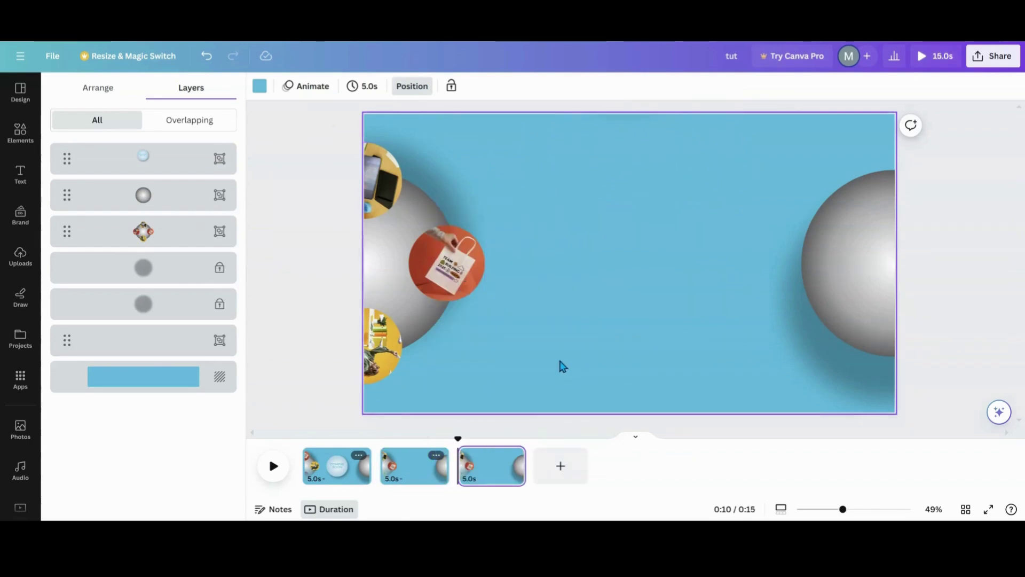
Enlarge the invisible text group on the third page to fill the space between the two spheres
click(617, 266)
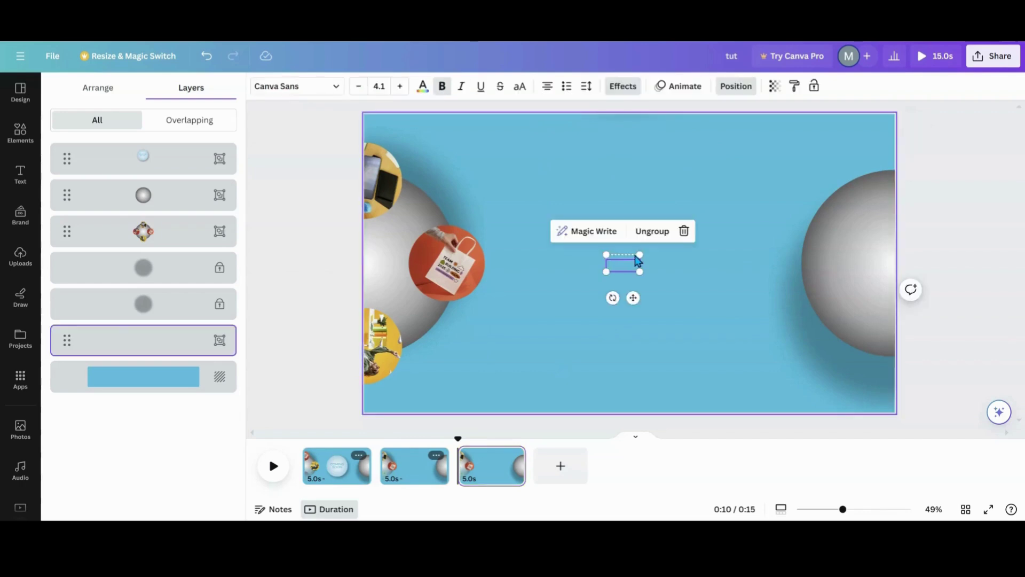
drag(640, 254, 683, 203)
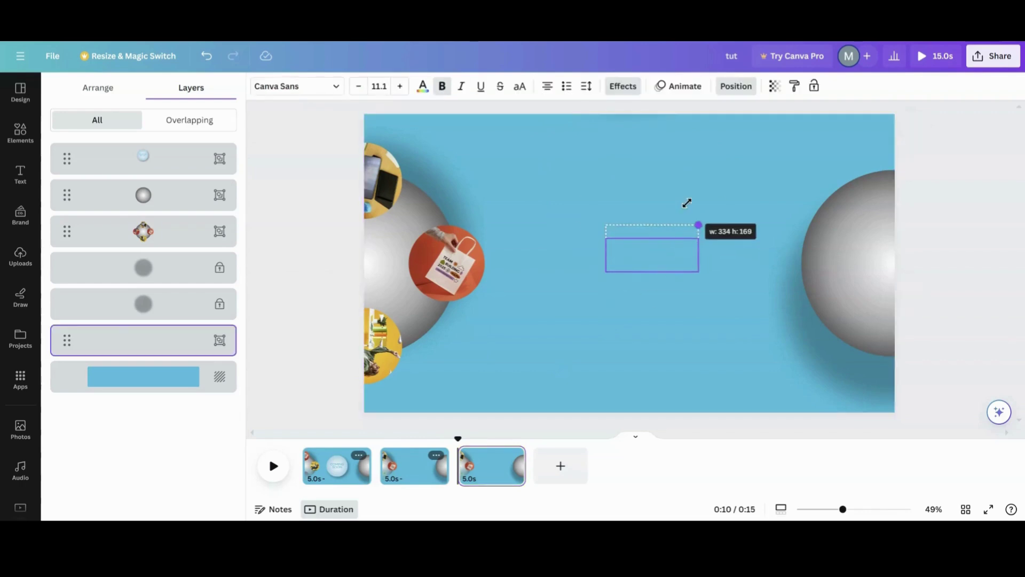
drag(603, 272, 522, 314)
drag(698, 224, 739, 204)
drag(522, 202, 510, 198)
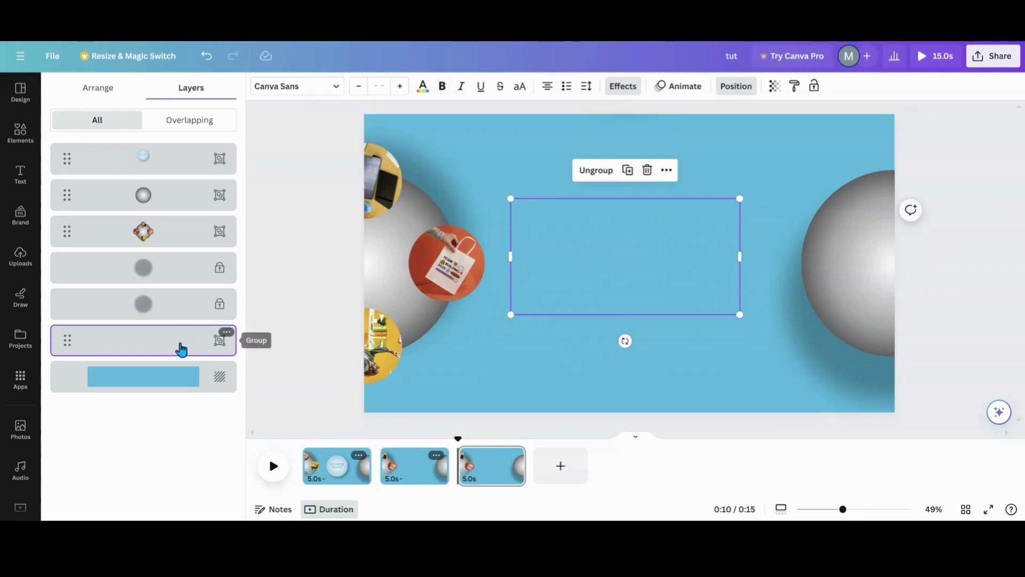
Set the transparency of the "Your Text" heading and its paragraph to 100 on the third page
click(775, 87)
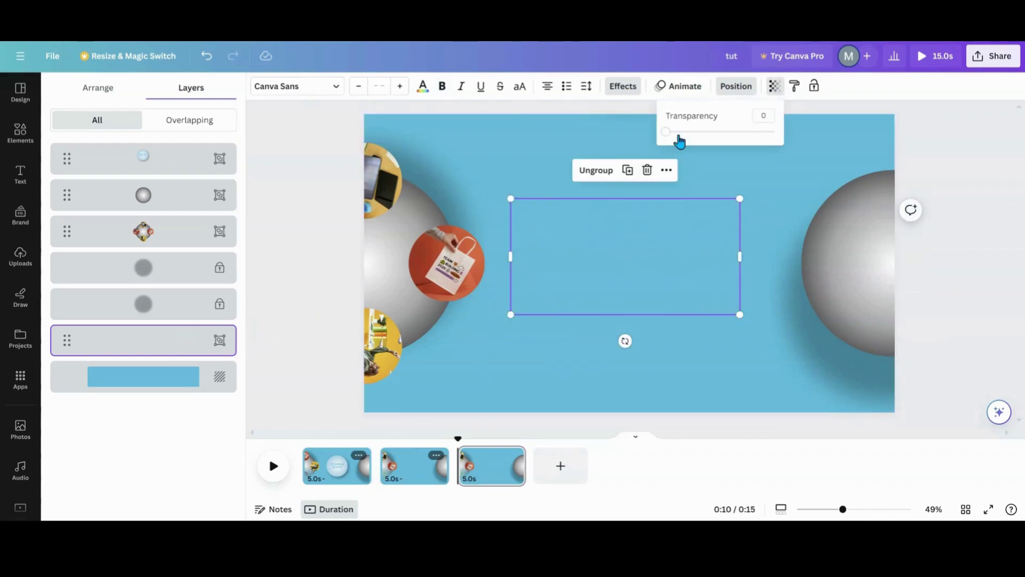
drag(667, 132, 815, 137)
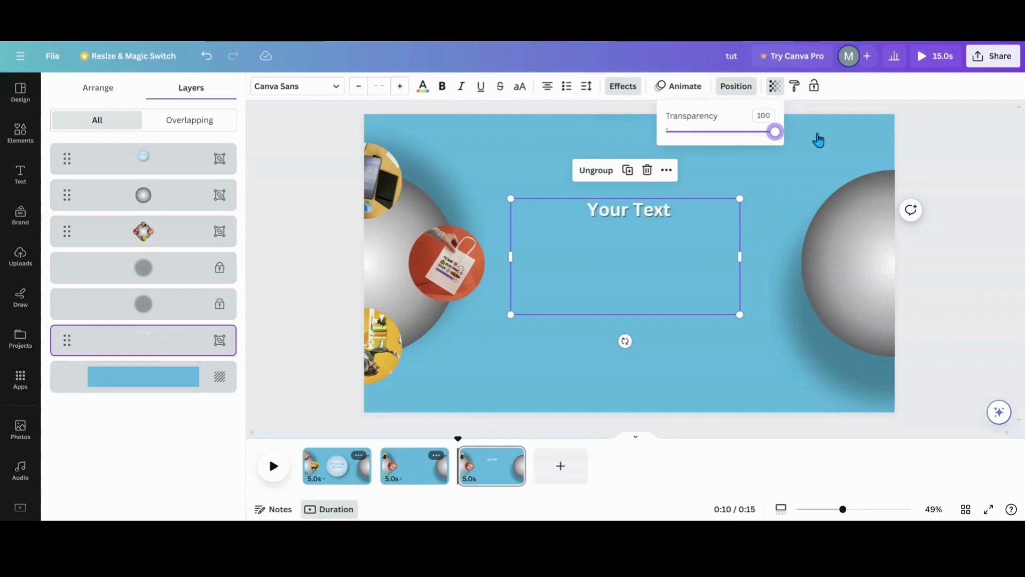
click(655, 282)
click(775, 87)
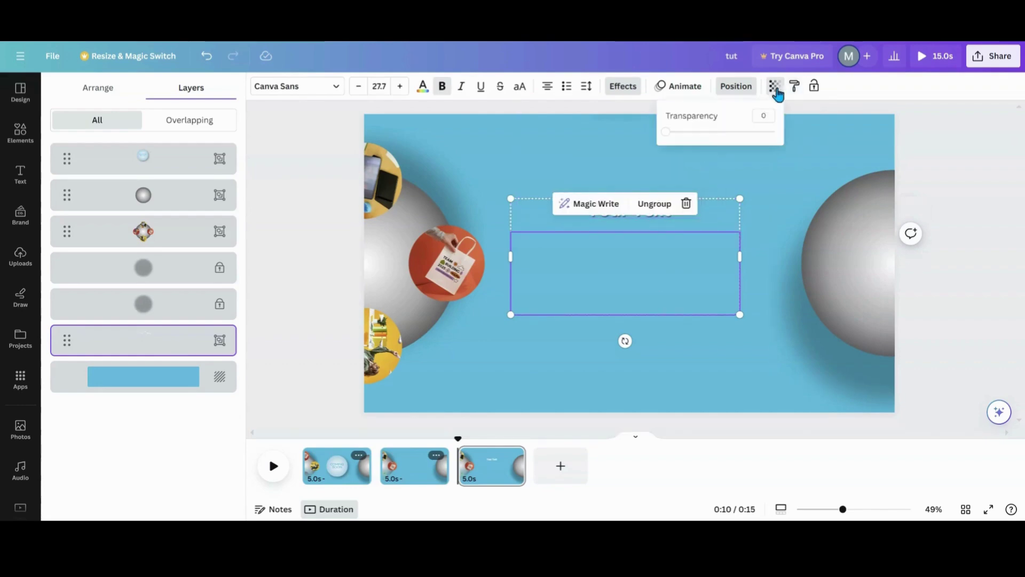
drag(665, 132, 816, 139)
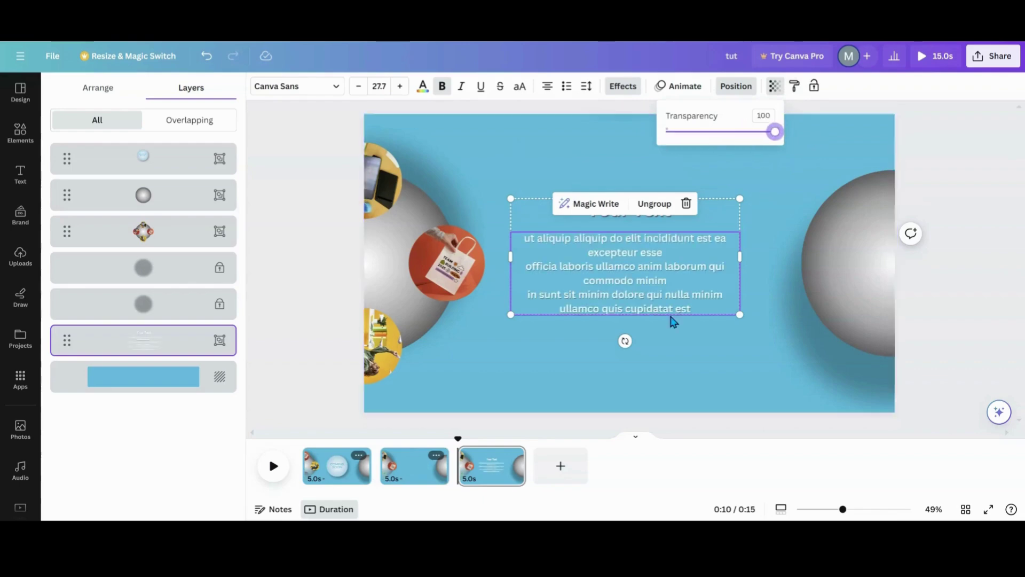
click(662, 352)
click(661, 355)
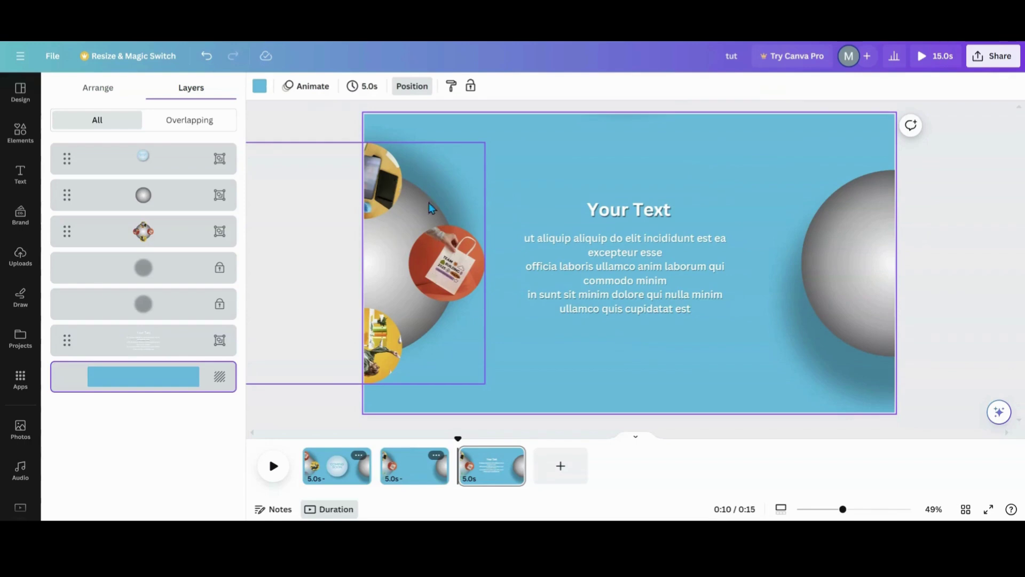
Ungroup the photo circles on the third page and regroup all of them with the sphere except the bag photo
click(460, 272)
click(437, 197)
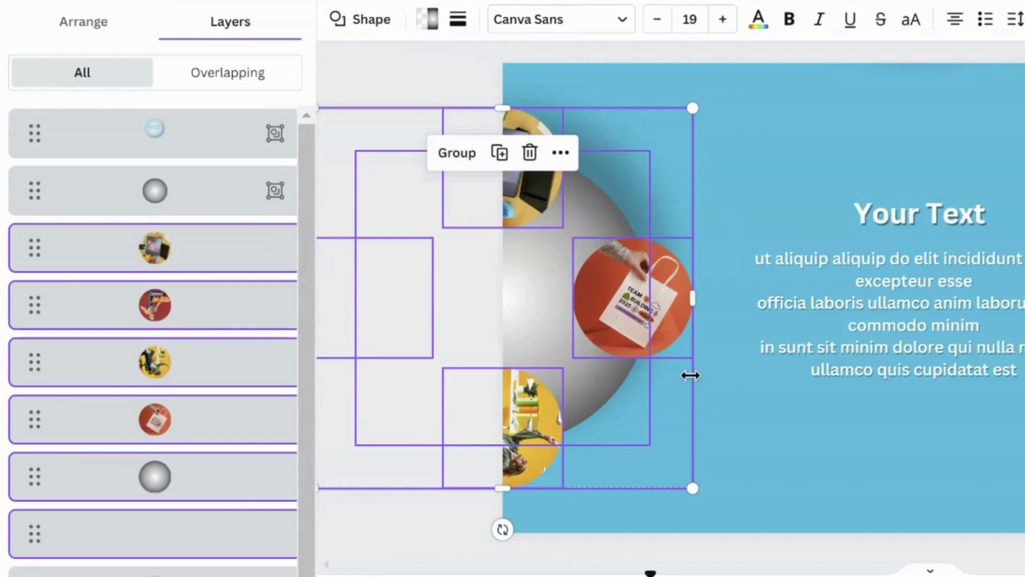
mouse_move(277, 373)
mouse_move(184, 437)
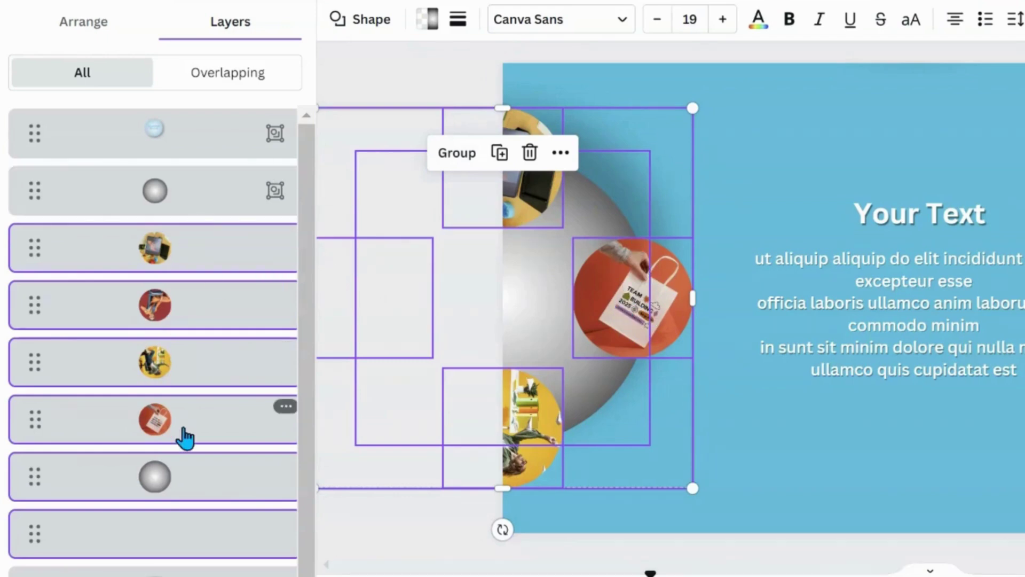
click(454, 153)
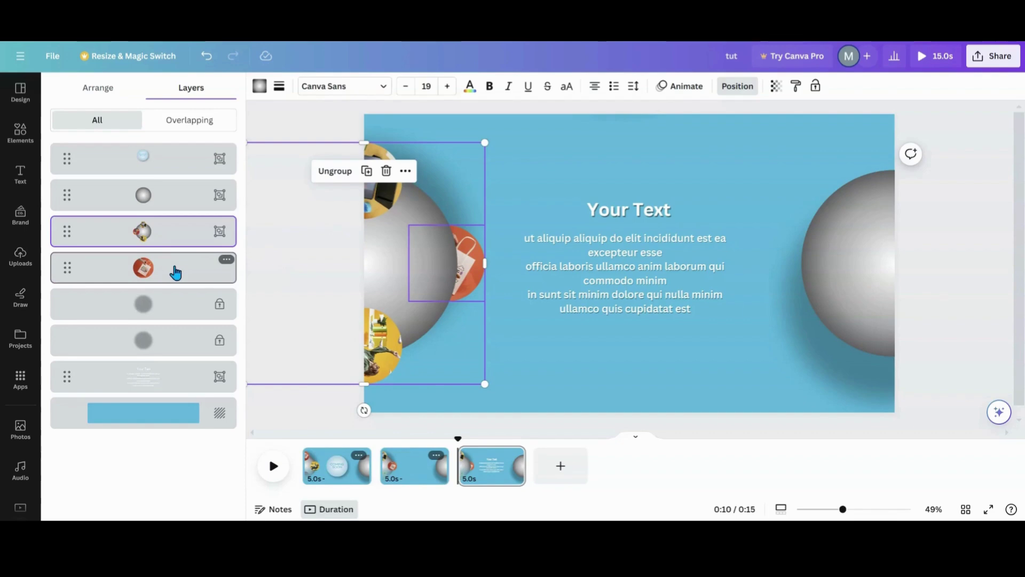
Bring the separate bag photo circle to the top of the layer order
drag(175, 273, 175, 130)
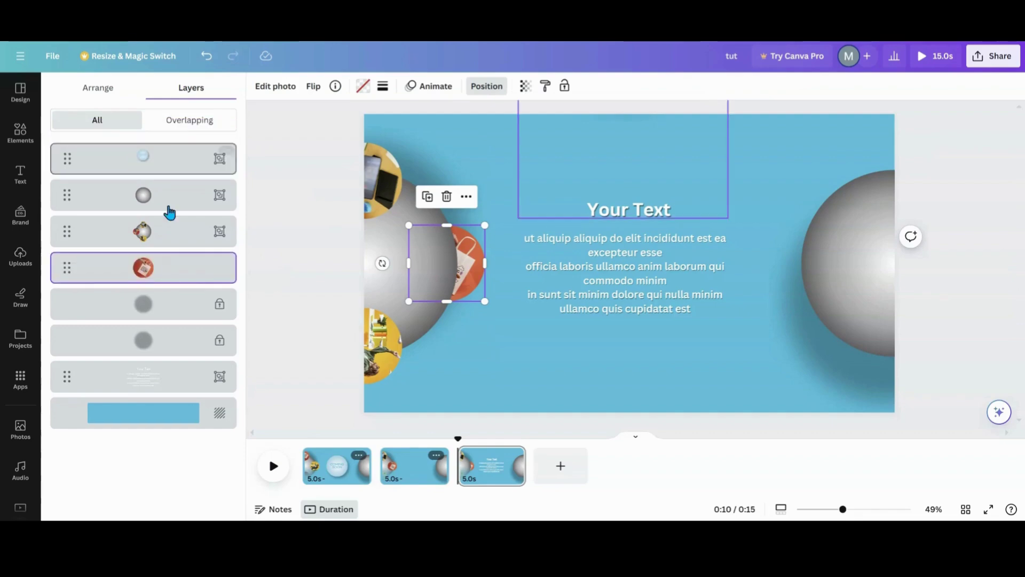
drag(160, 267, 160, 151)
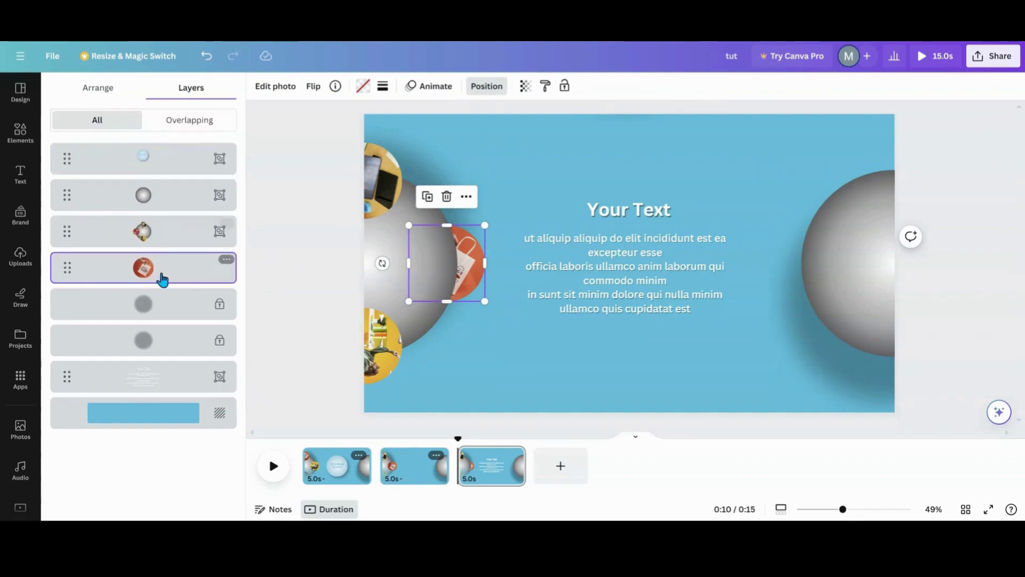
drag(160, 279, 165, 147)
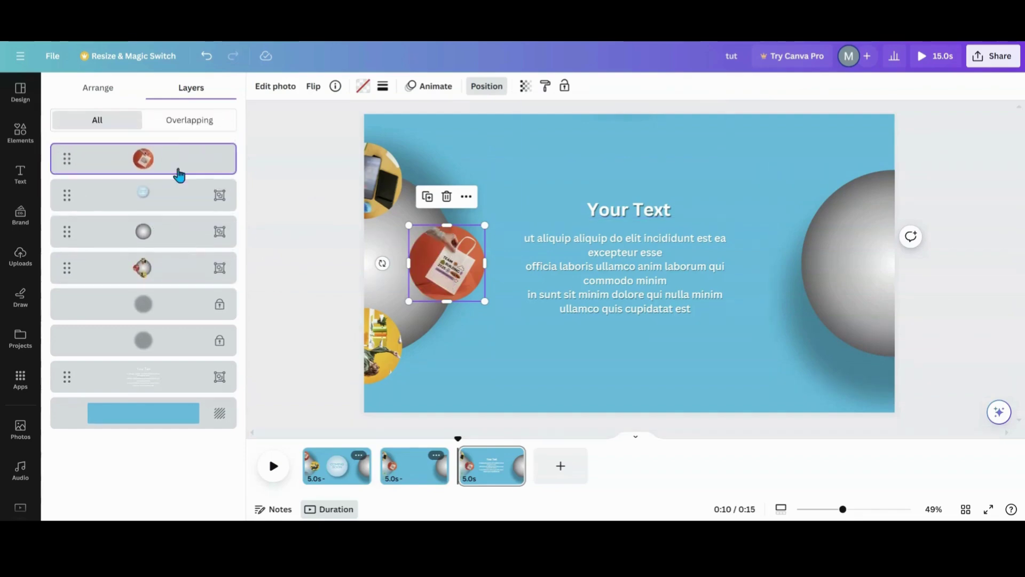
Duplicate the third page and, on the copy, shrink the text group to a tiny central block with transparency 0
click(514, 457)
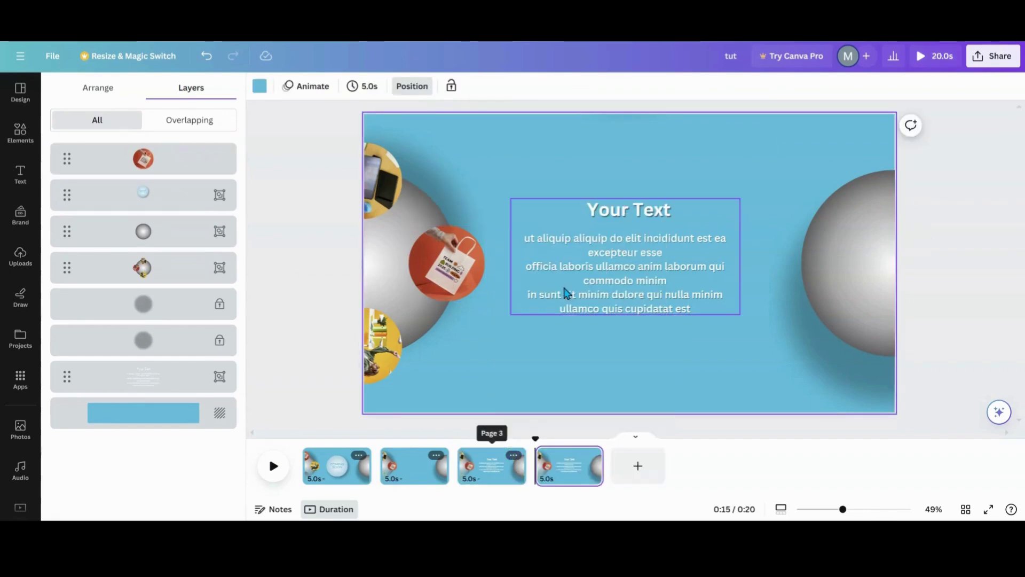
click(179, 380)
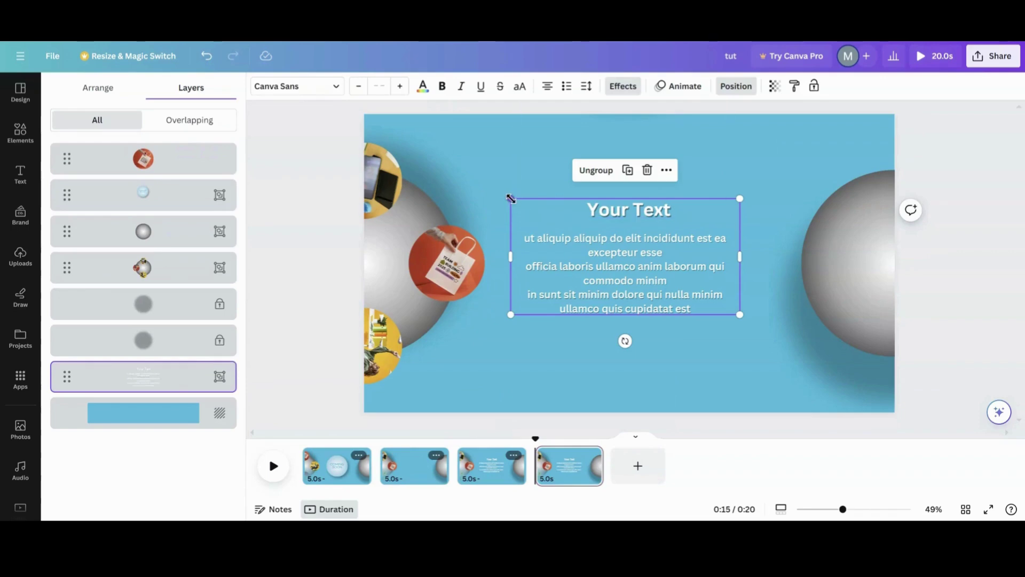
drag(511, 198, 625, 258)
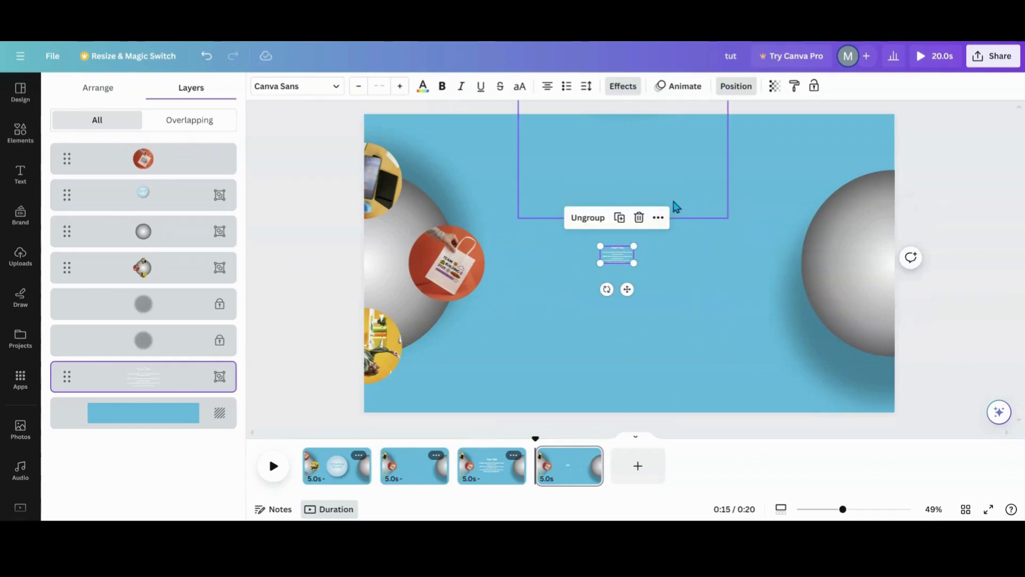
click(774, 87)
drag(778, 132, 651, 132)
click(523, 347)
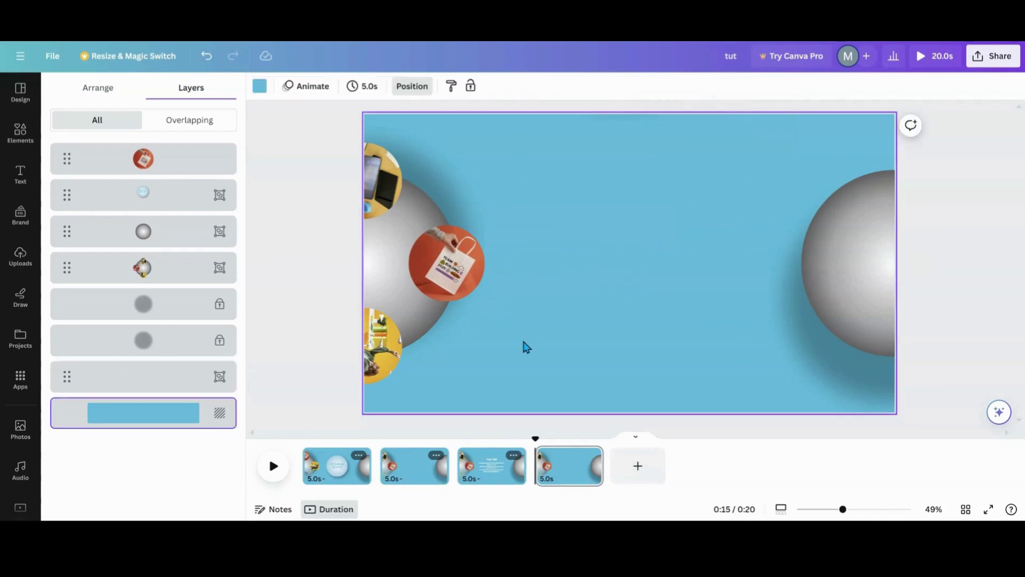
Move the bag photo circle to the middle of the fourth page and enlarge it to fill the space between the spheres
click(451, 272)
drag(451, 272, 600, 273)
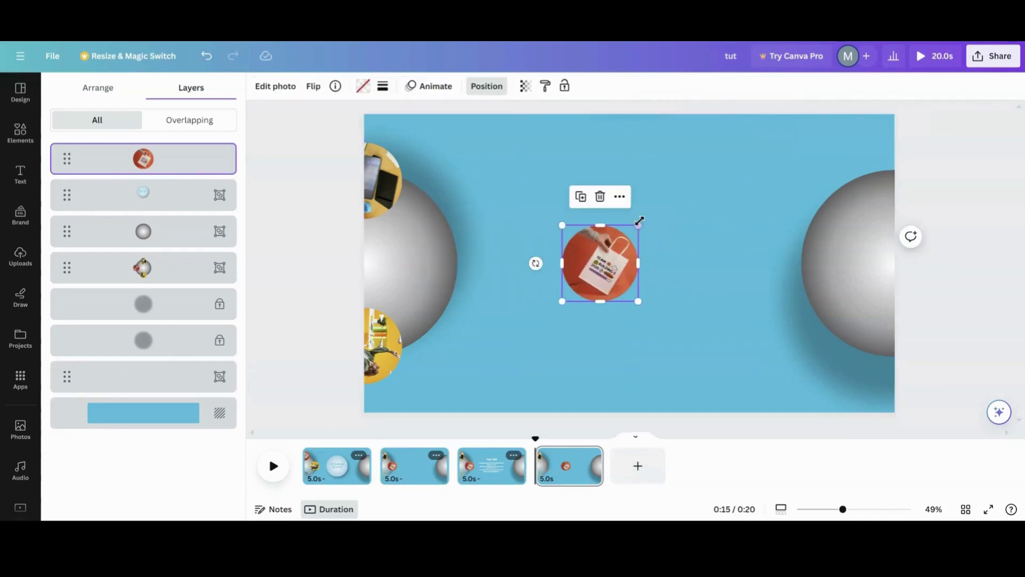
drag(638, 225, 729, 171)
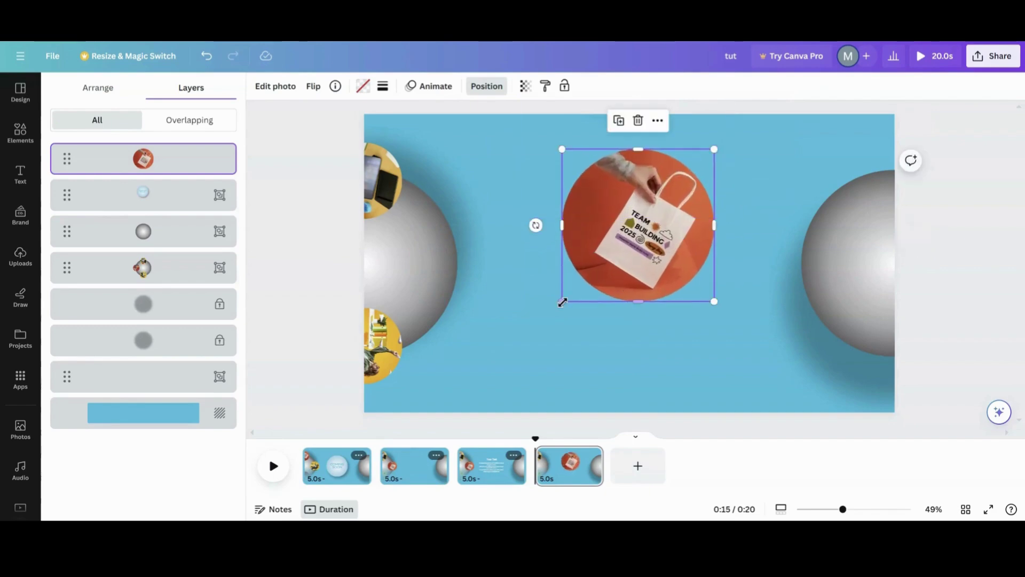
drag(562, 302, 514, 348)
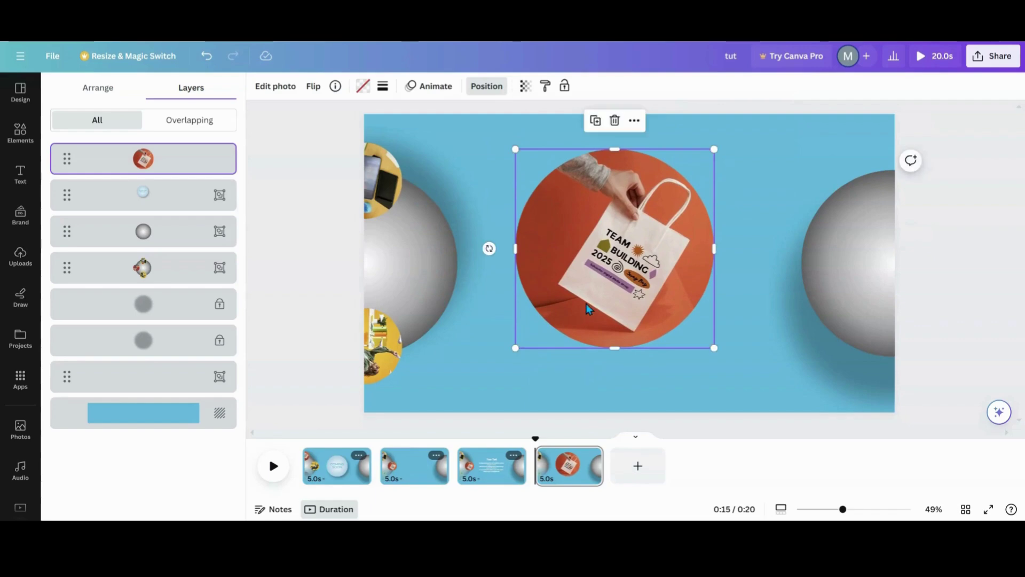
drag(585, 305, 596, 311)
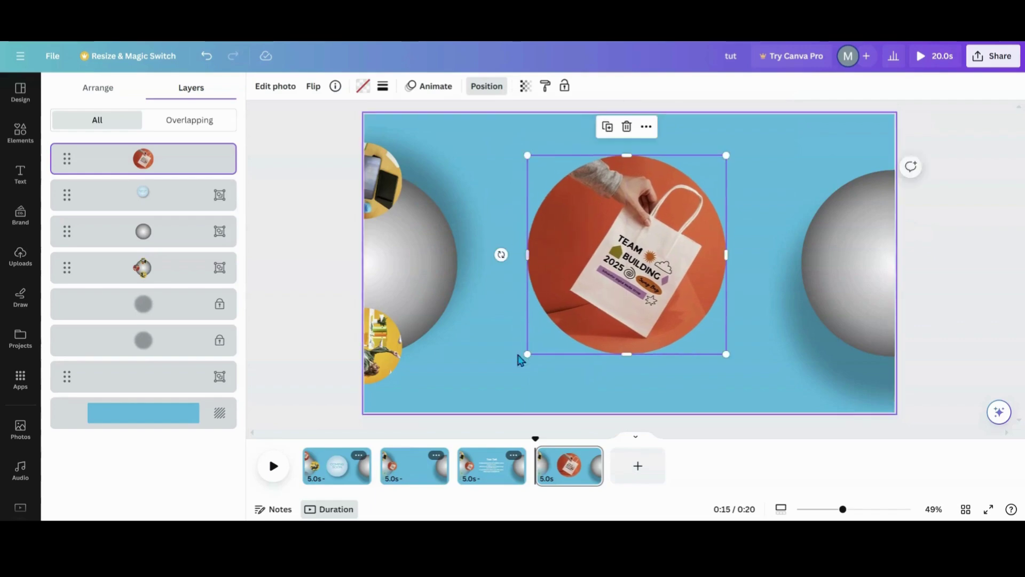
Duplicate the fourth page and, on the copy, paste page three's small bag photo circle over the right sphere's inner edge
click(590, 455)
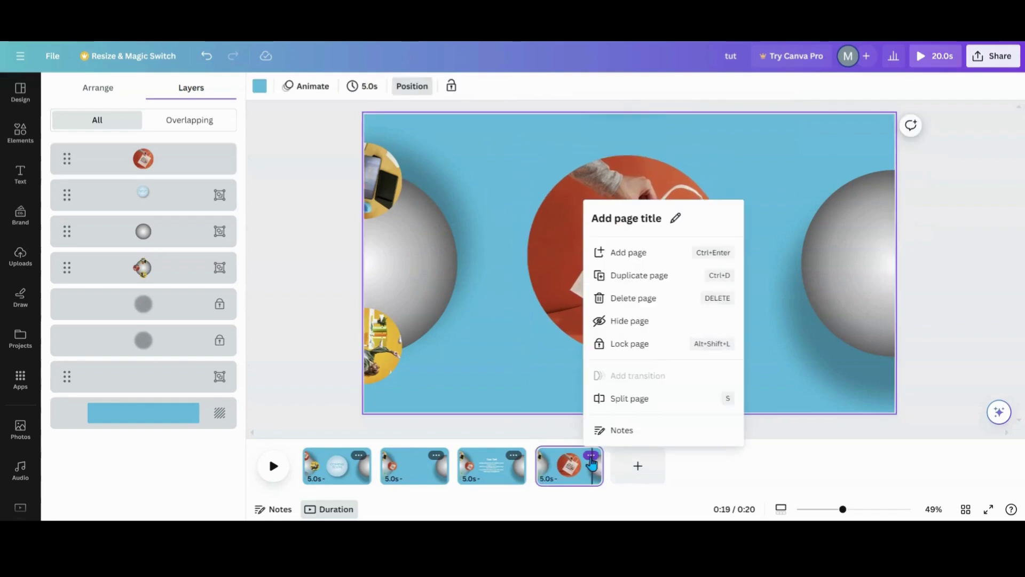
click(650, 286)
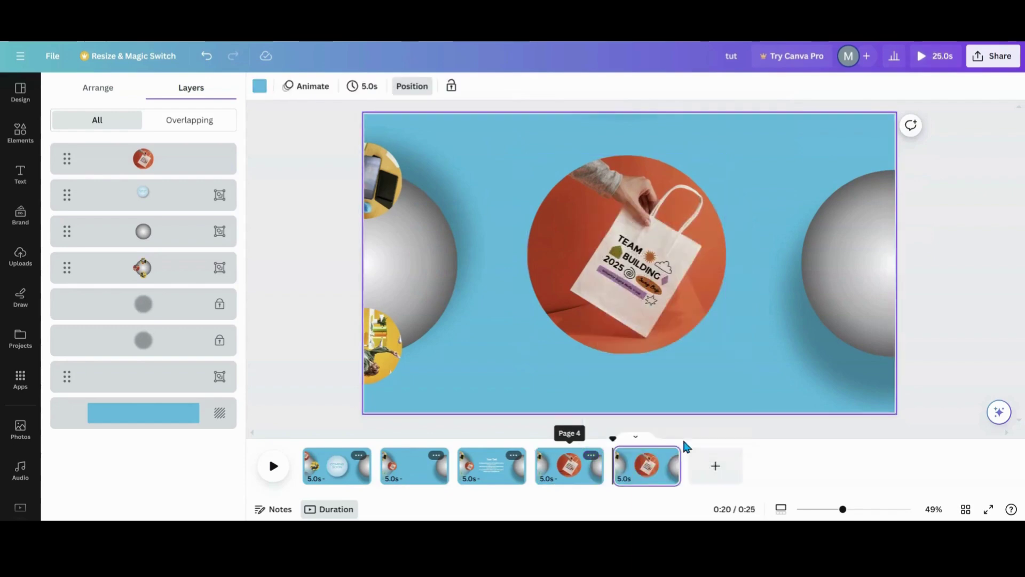
click(497, 484)
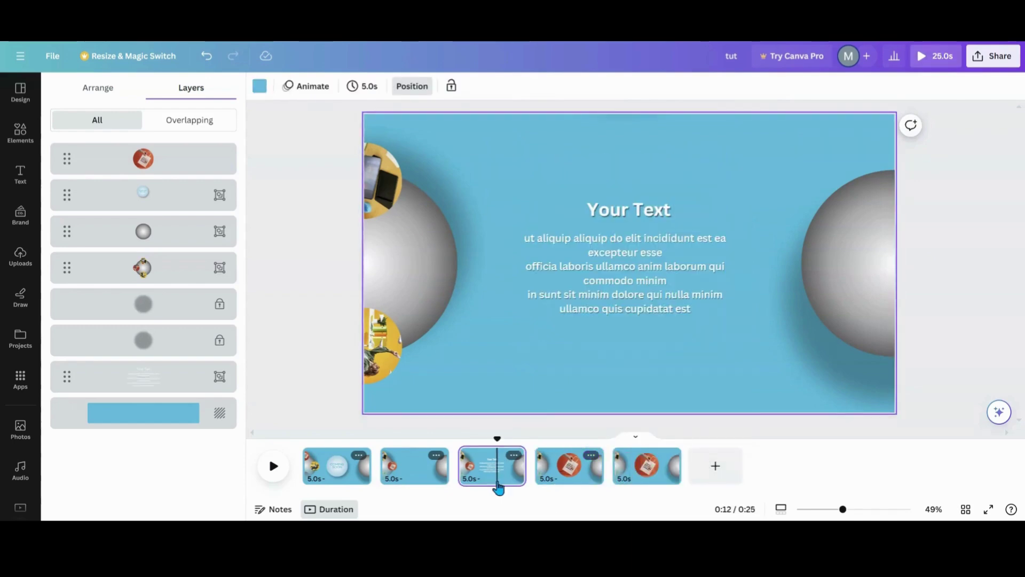
click(464, 289)
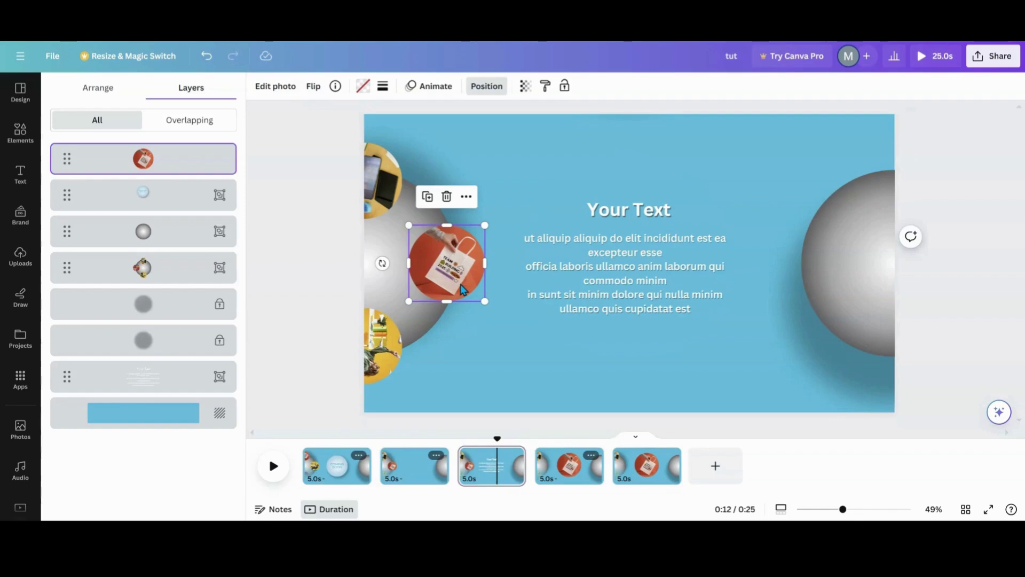
click(633, 467)
click(634, 314)
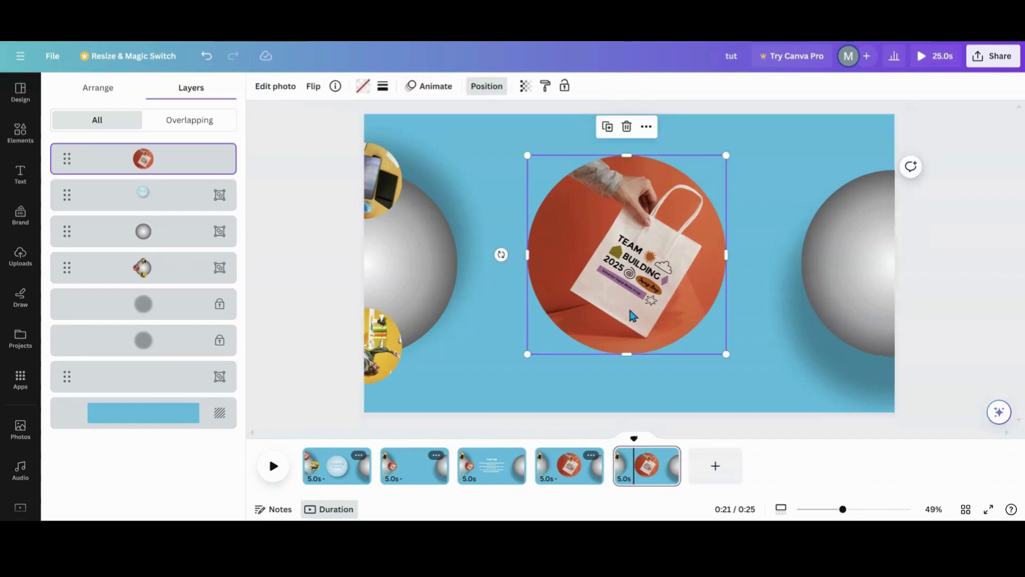
key(ctrl+v)
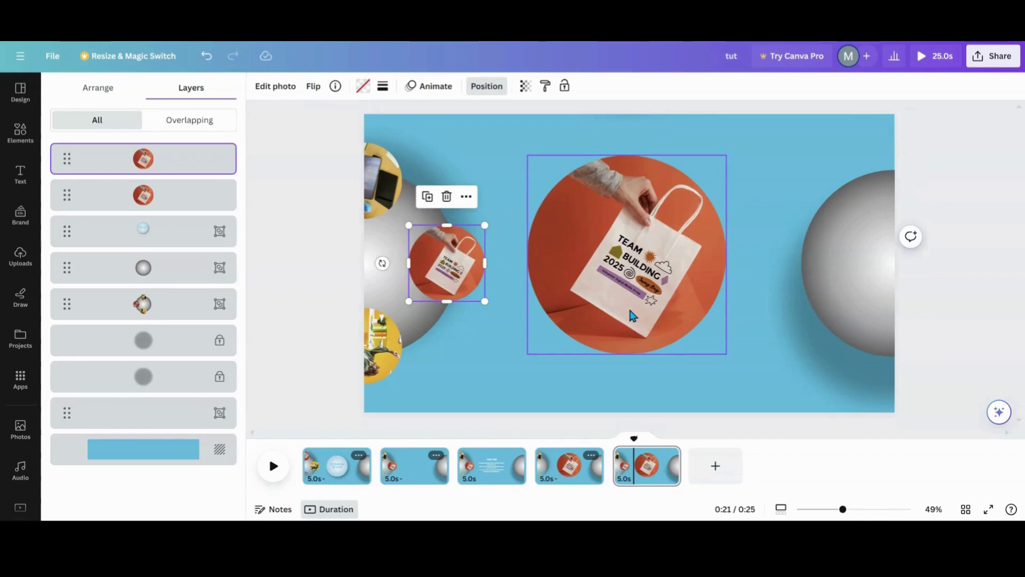
drag(456, 275, 770, 285)
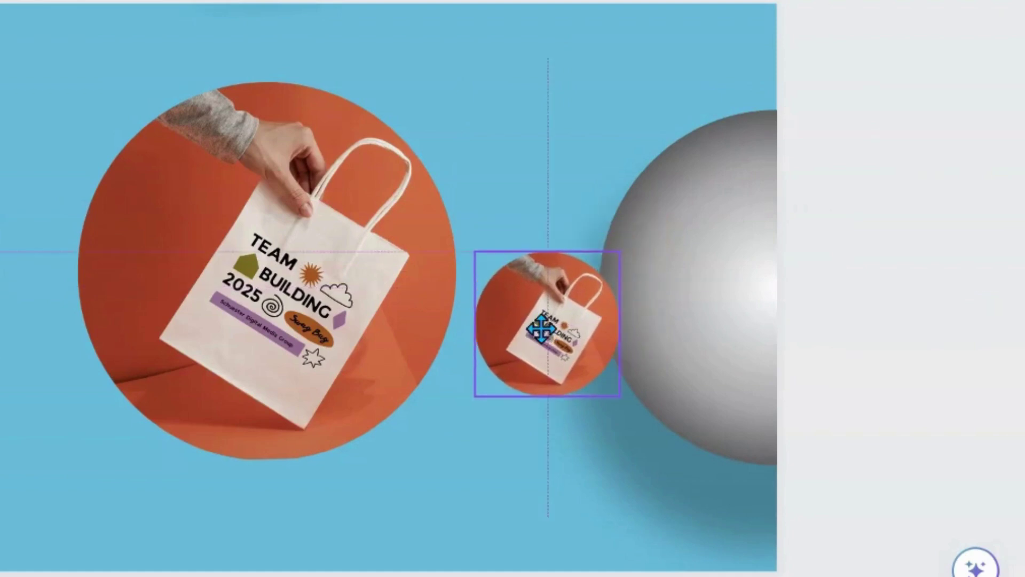
drag(540, 329, 620, 296)
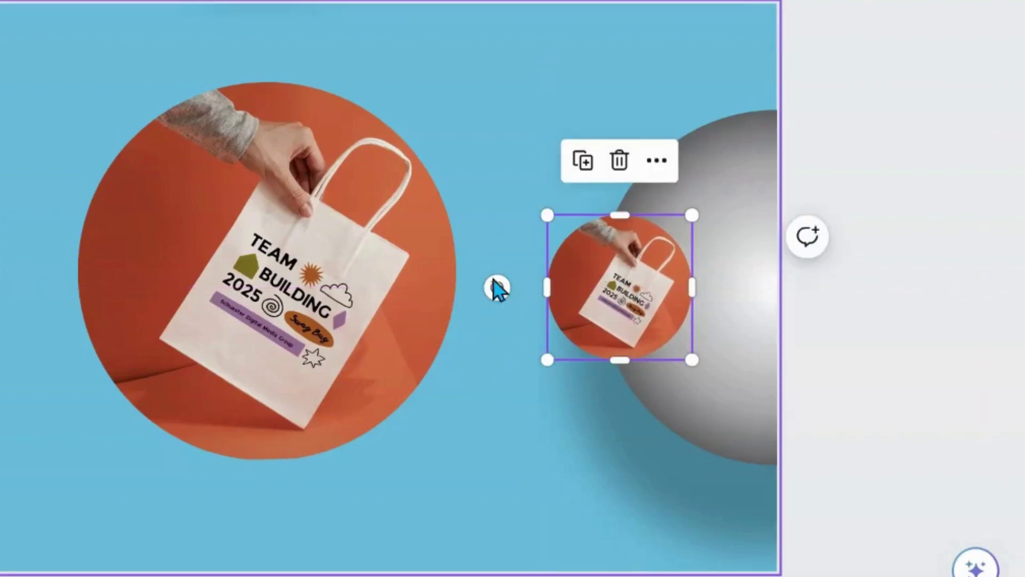
Delete the enlarged bag photo circle, including its frame, from the middle of the fifth page
click(267, 242)
click(267, 29)
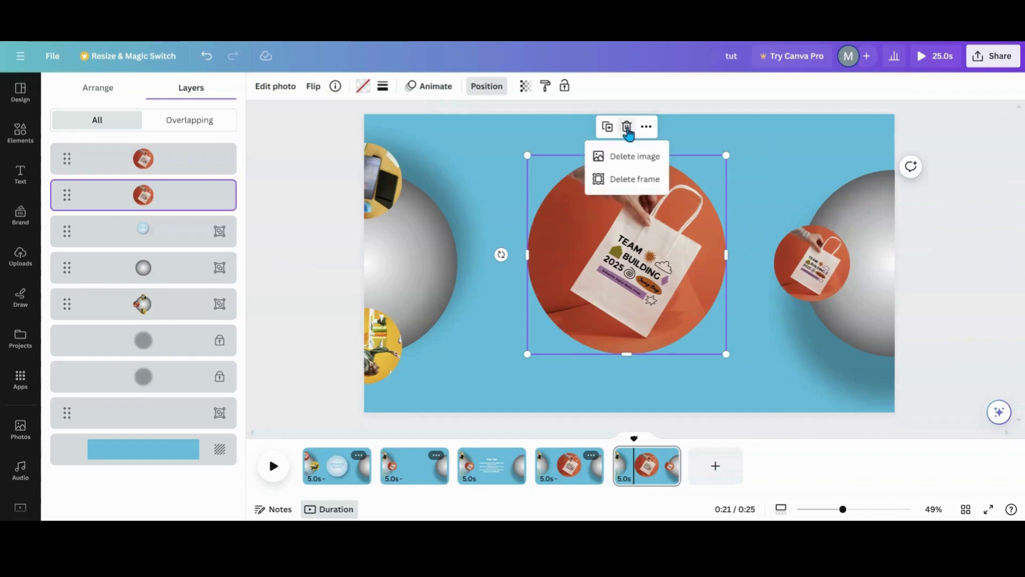
click(633, 180)
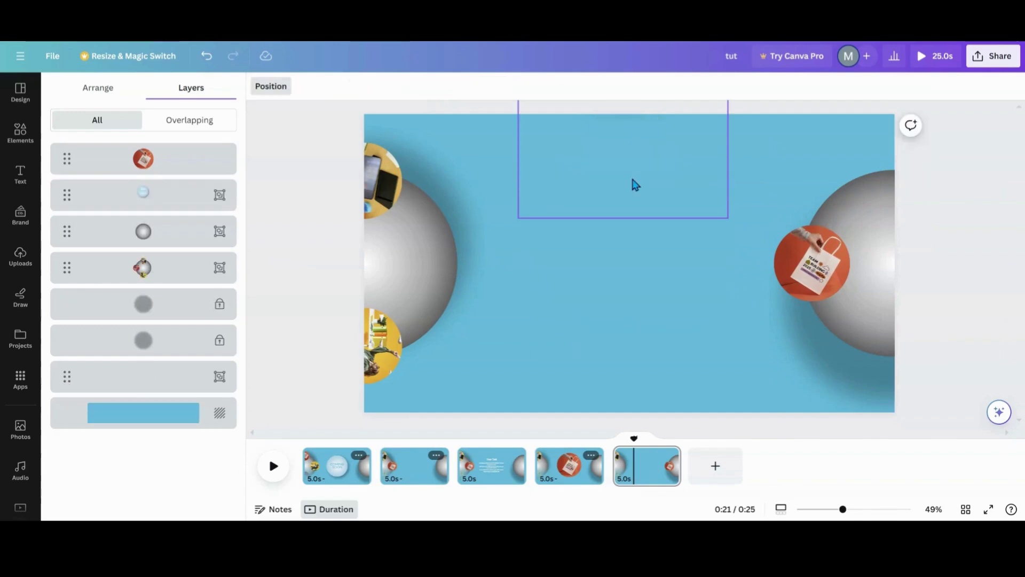
Rotate the left sphere group clockwise by a quarter turn so the laptop photo faces the middle of the page
click(422, 257)
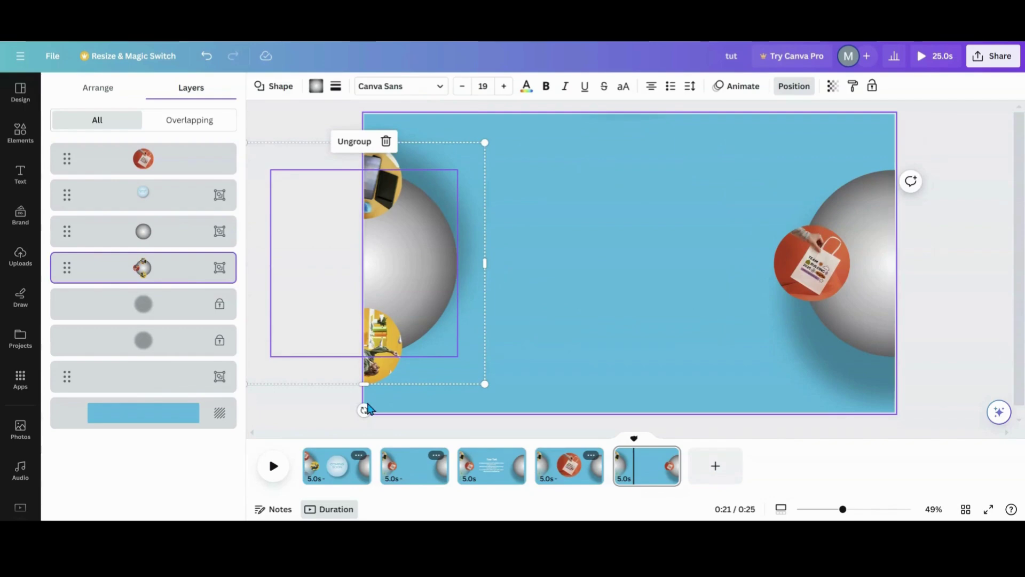
drag(364, 410, 274, 267)
click(678, 393)
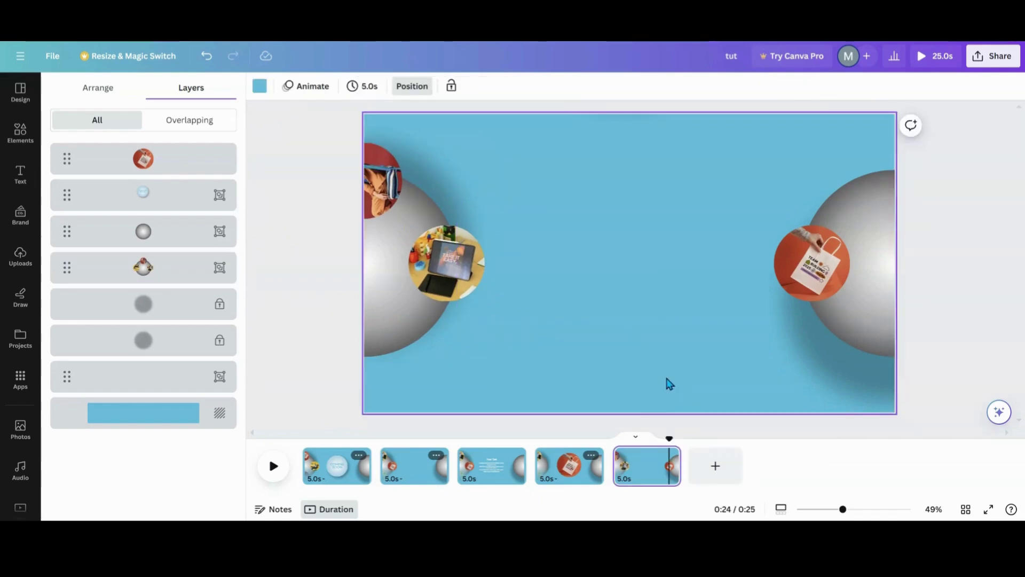
Duplicate the fifth page and, on the copy, group the bag photo circle with the right sphere group
click(667, 455)
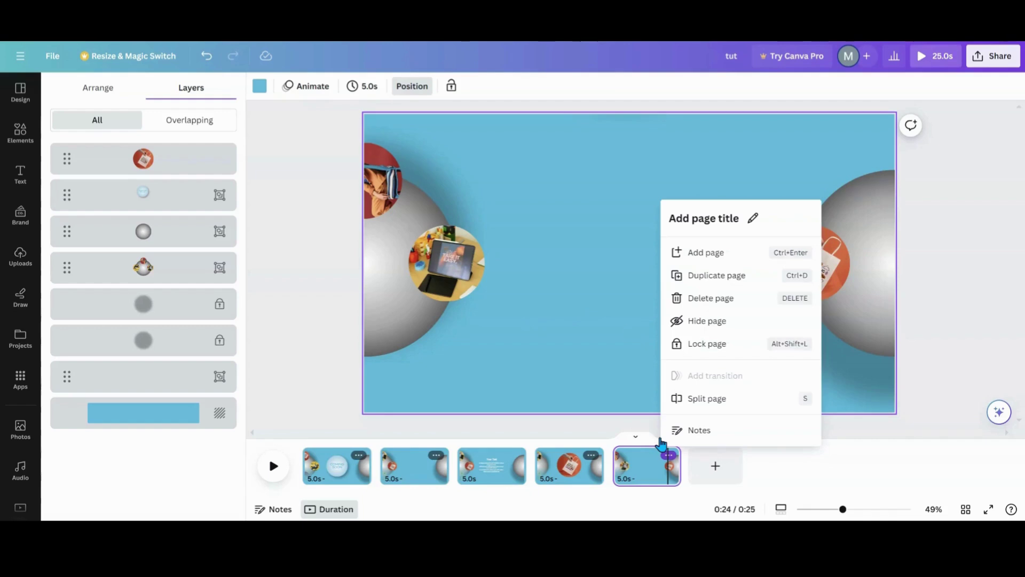
click(696, 279)
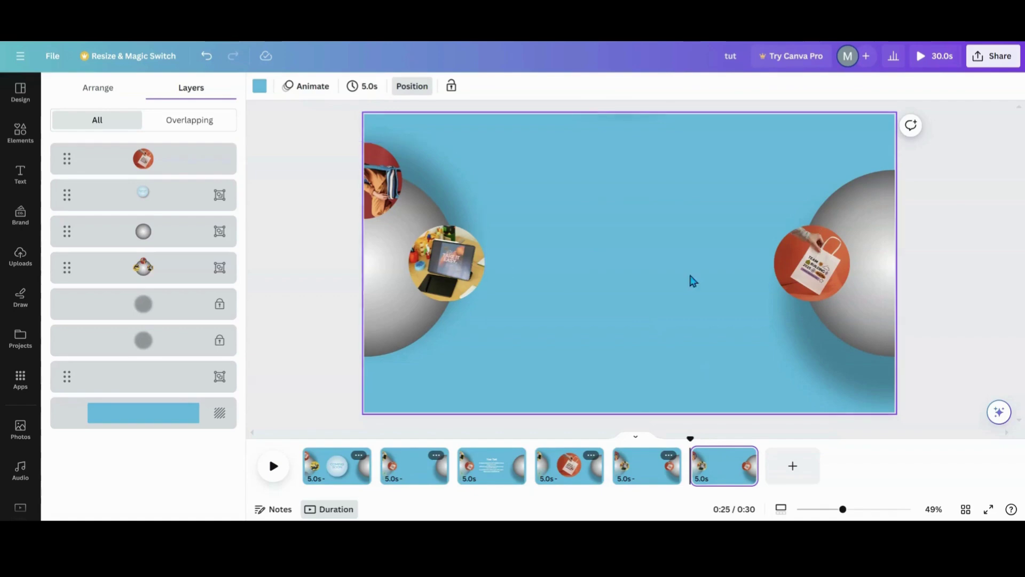
click(784, 146)
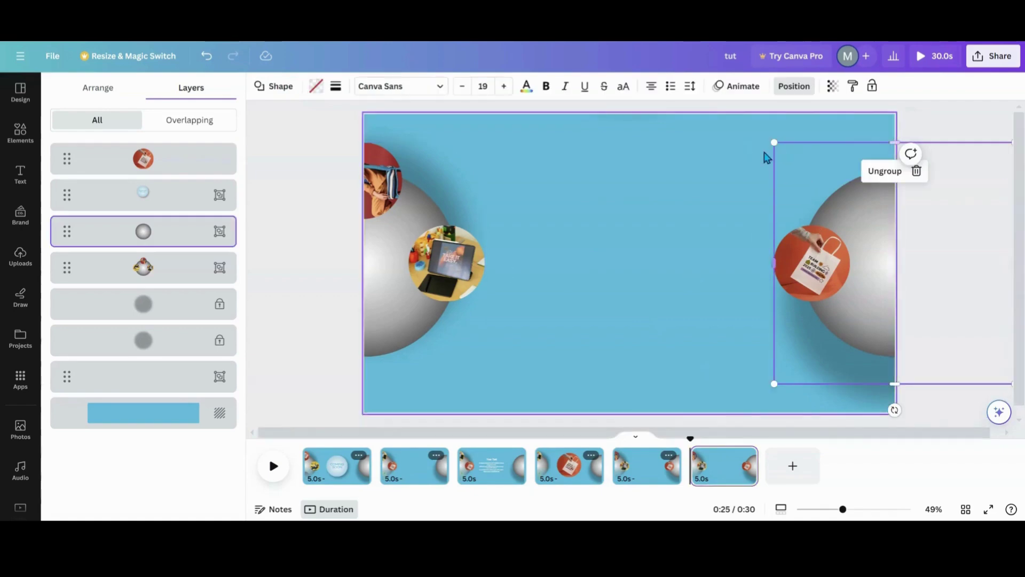
drag(739, 156, 836, 260)
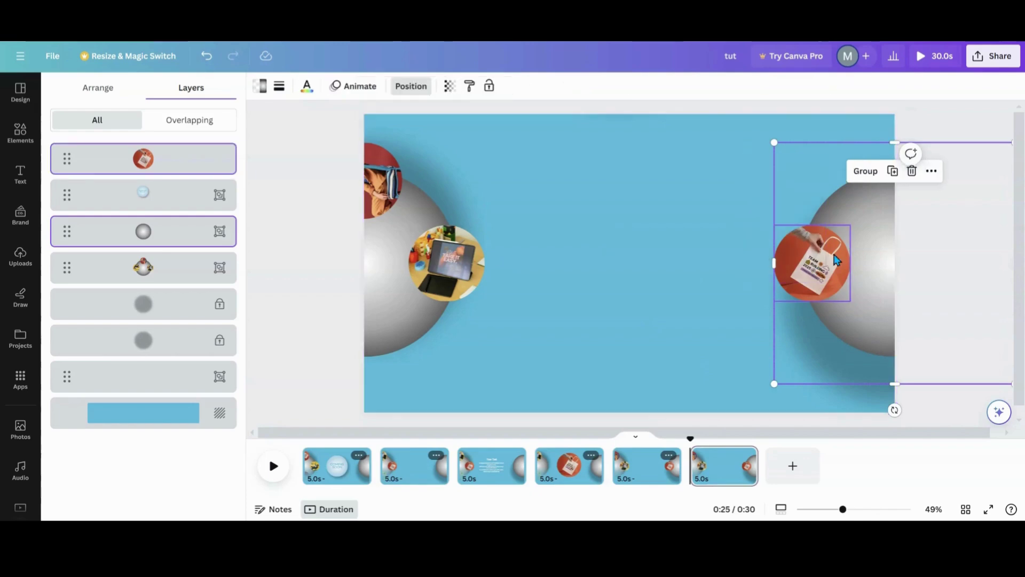
click(866, 171)
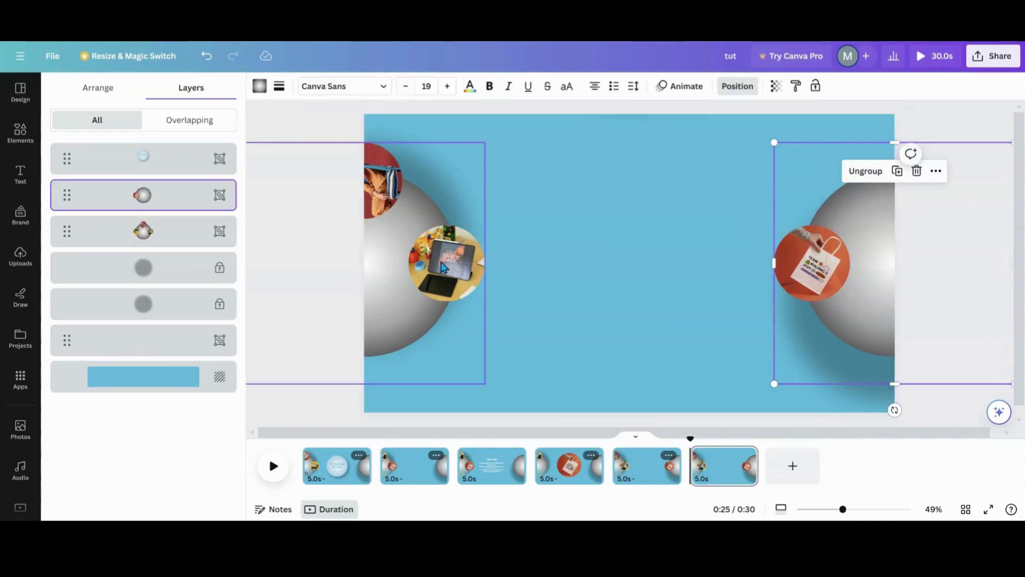
Ungroup the left photo circles on the sixth page and regroup all of them with the sphere except the laptop photo
click(429, 184)
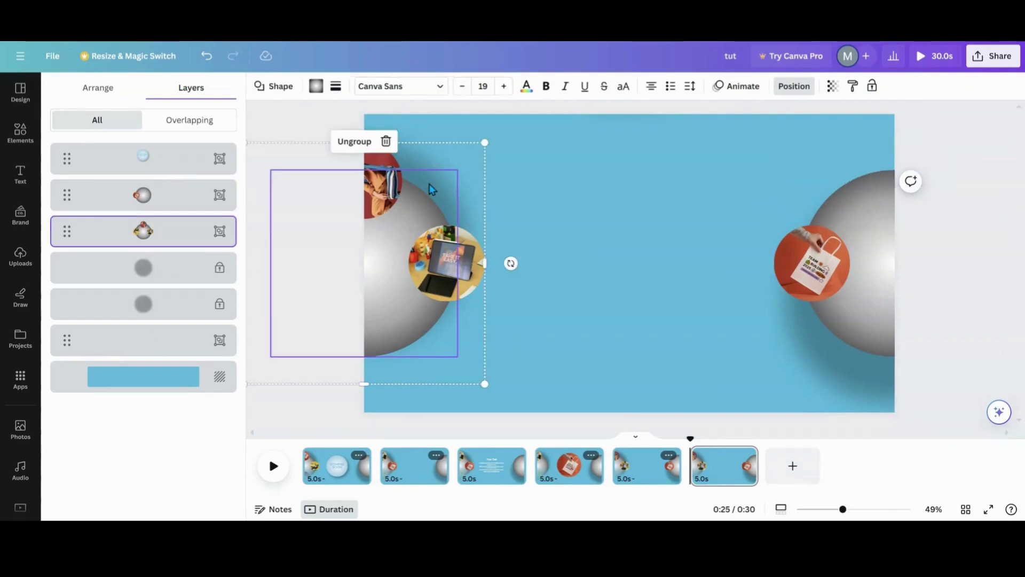
click(357, 145)
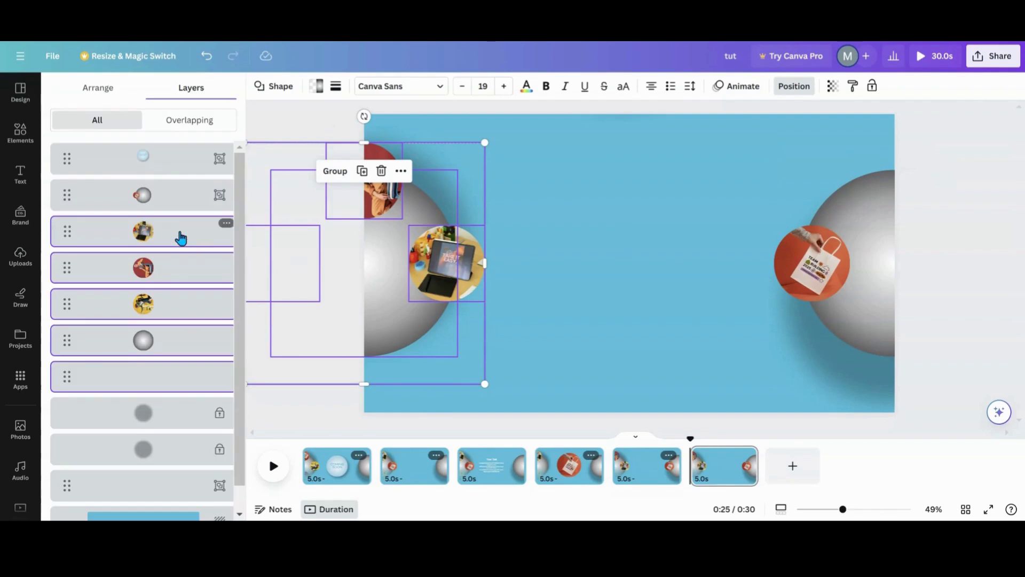
shift+click(110, 243)
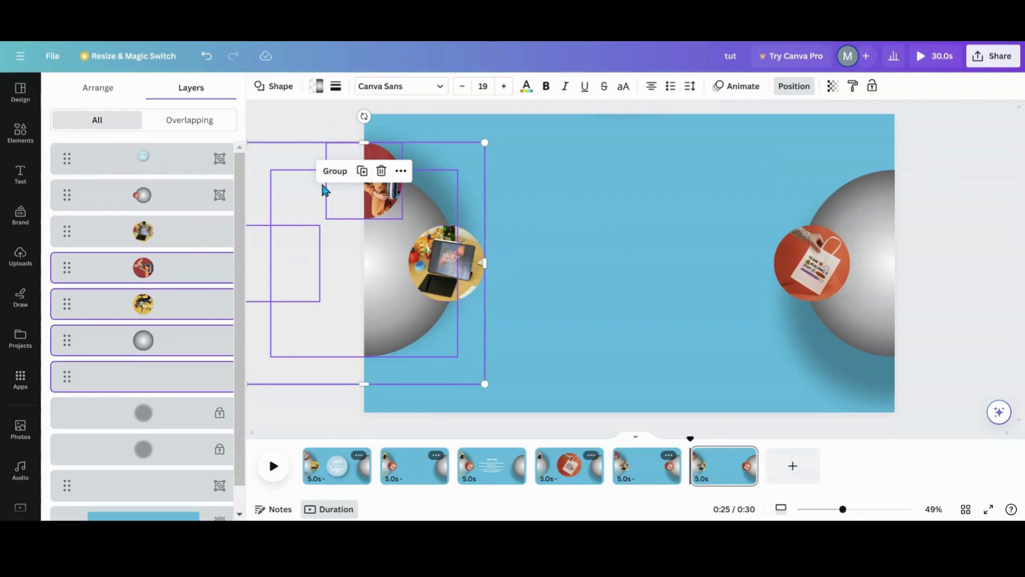
click(335, 170)
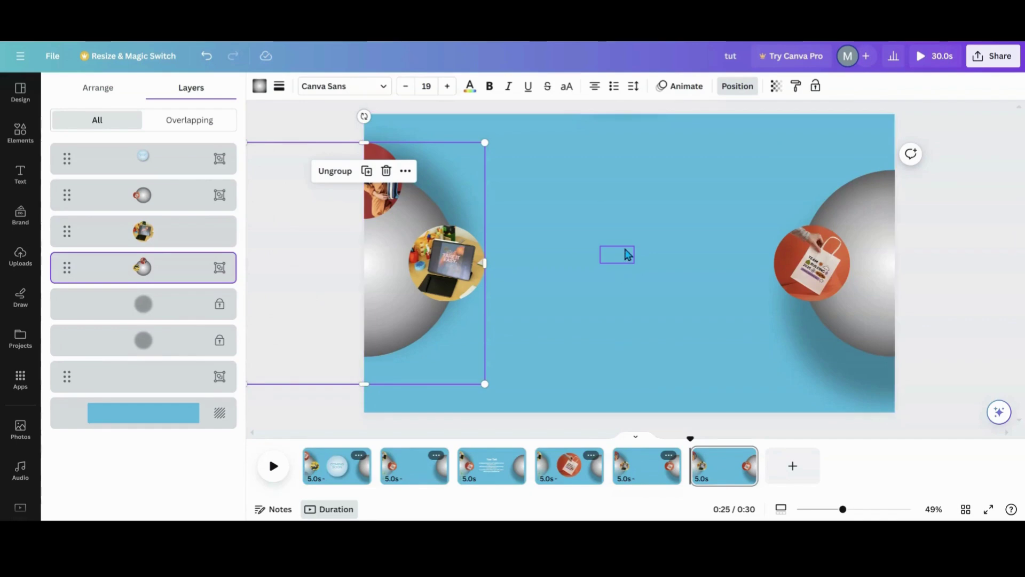
Resize the transparent text group between the spheres on the sixth page to a small block with font size 6.1
click(627, 258)
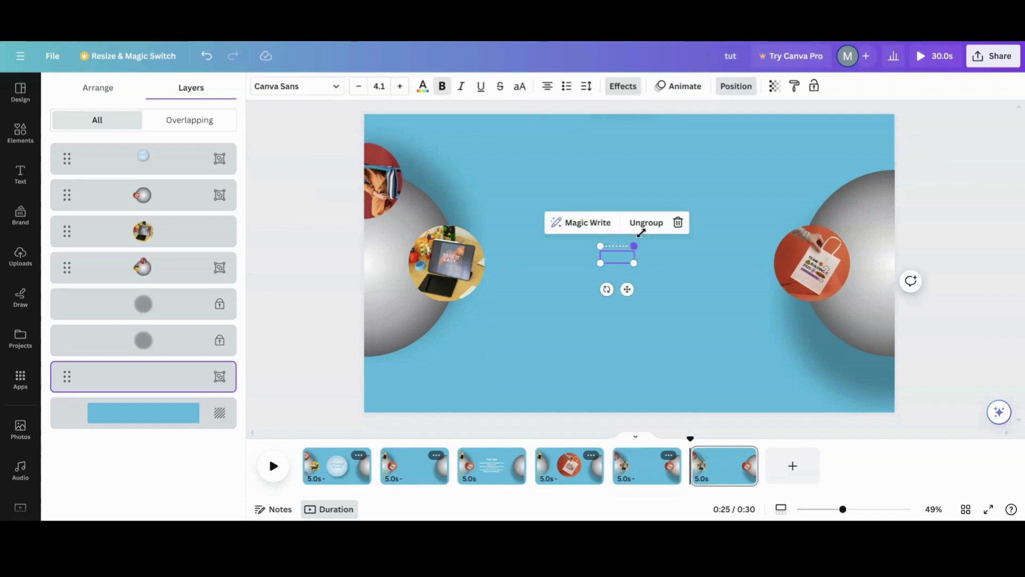
drag(640, 232, 726, 161)
drag(601, 261, 517, 312)
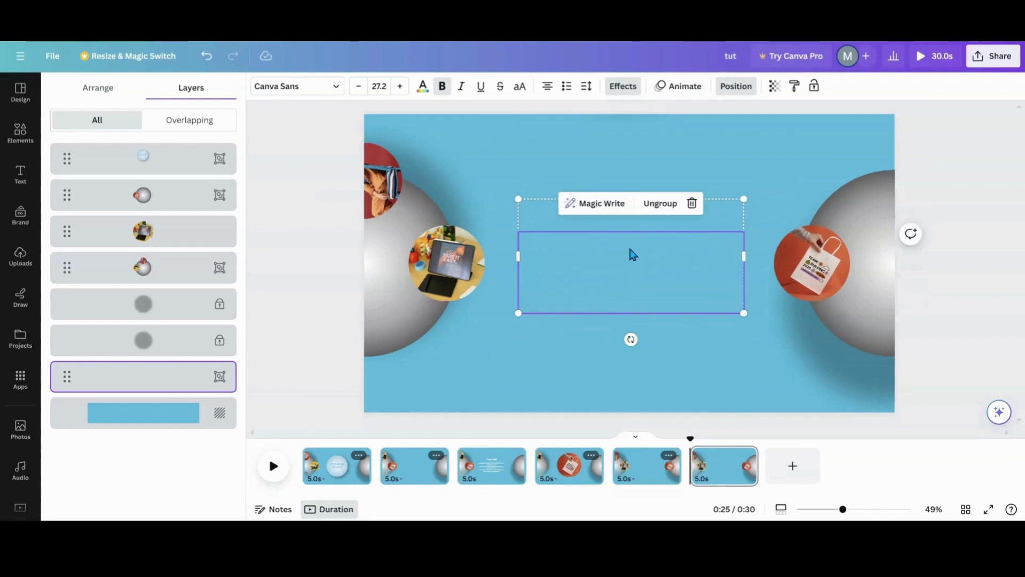
drag(519, 200, 634, 263)
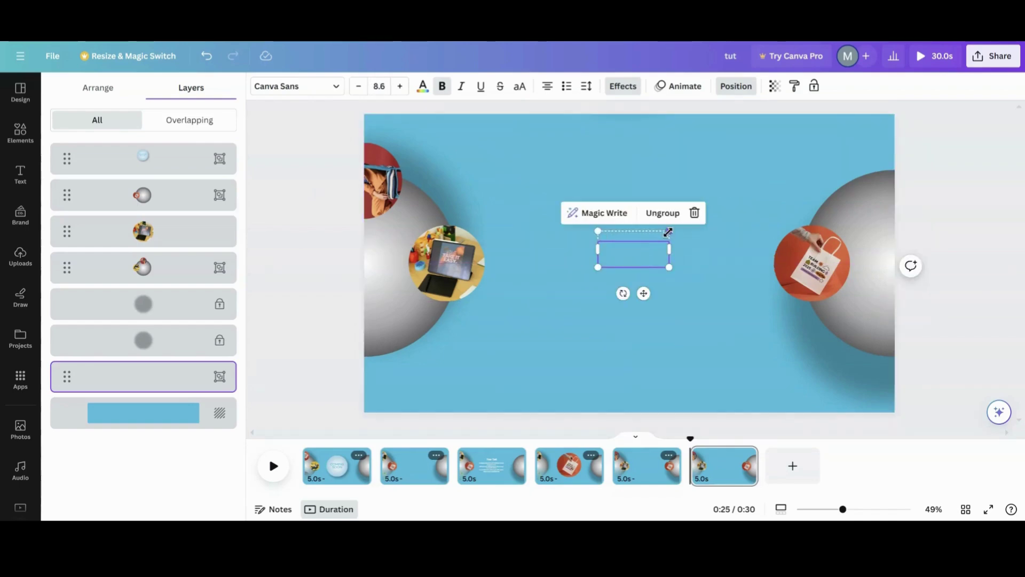
drag(667, 231, 648, 241)
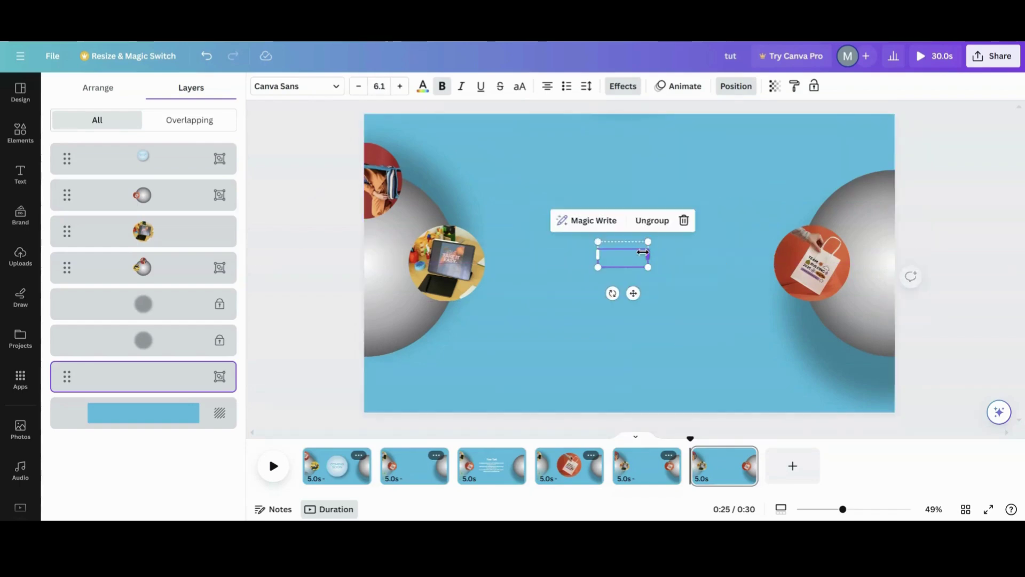
Add the recently used "THE 16TH ANNUAL ASCOT FILM FEST" font combination to the middle of the sixth page
click(19, 184)
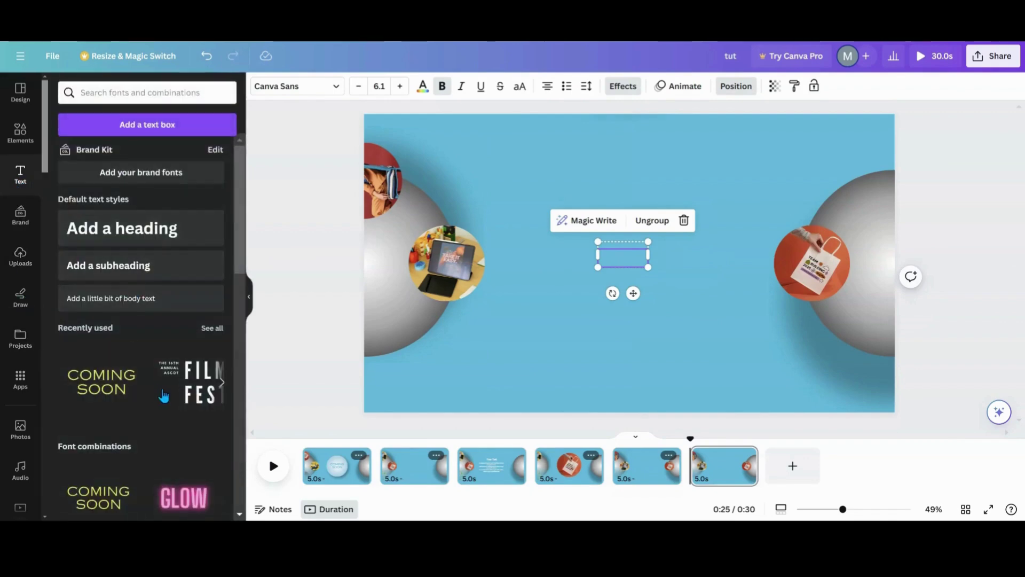
scroll(165, 393, down, 1)
scroll(165, 393, down, 1)
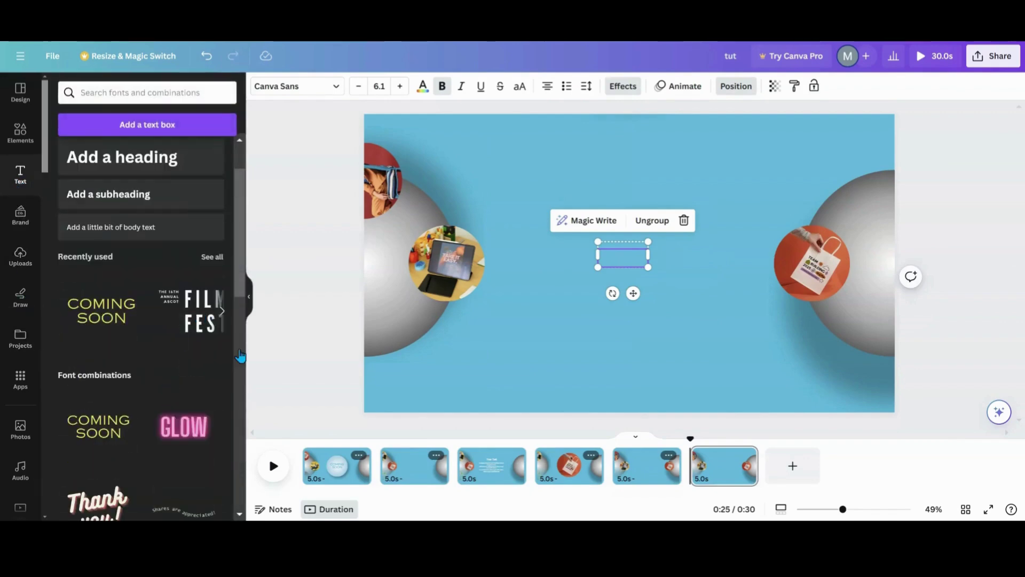
click(195, 315)
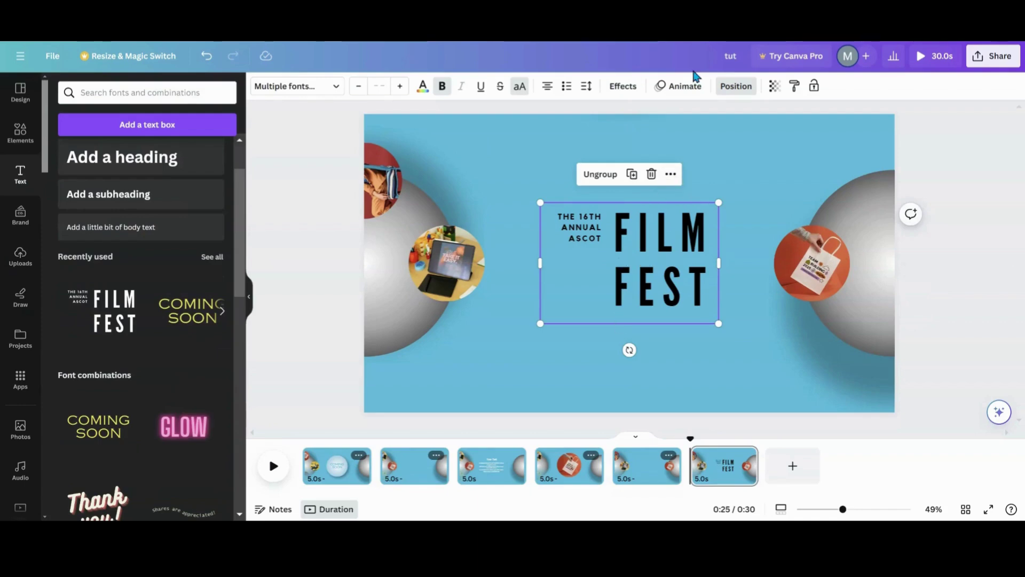
Apply the Breathe animation to the "THE 16TH ANNUAL ASCOT FILM FEST" text group on the sixth page
click(664, 87)
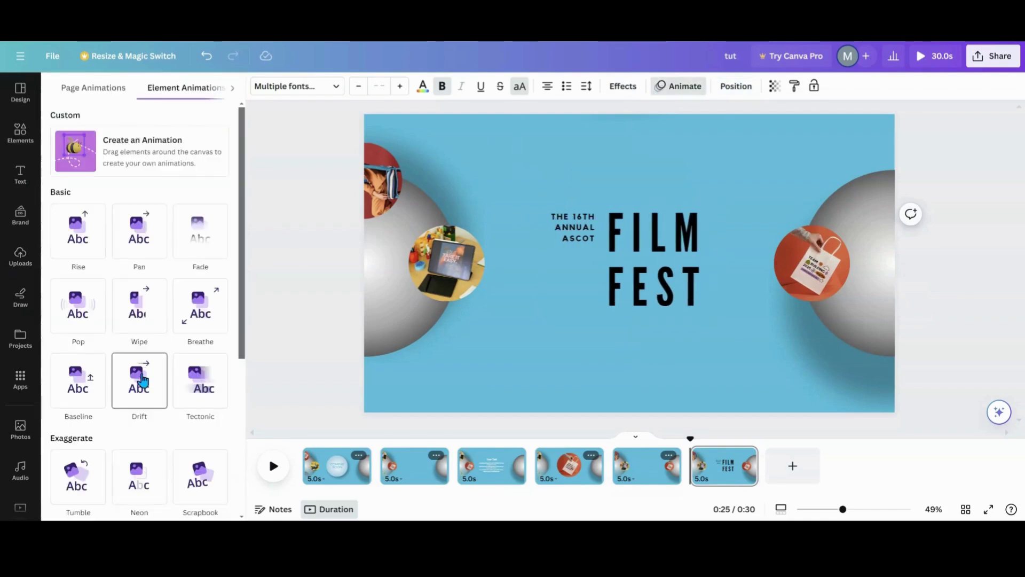
click(78, 306)
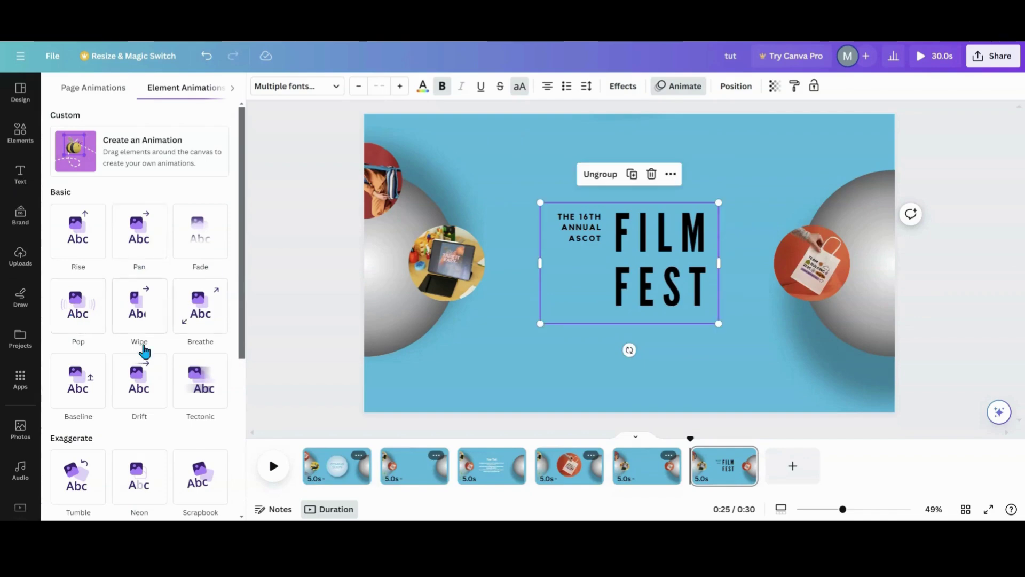
click(77, 474)
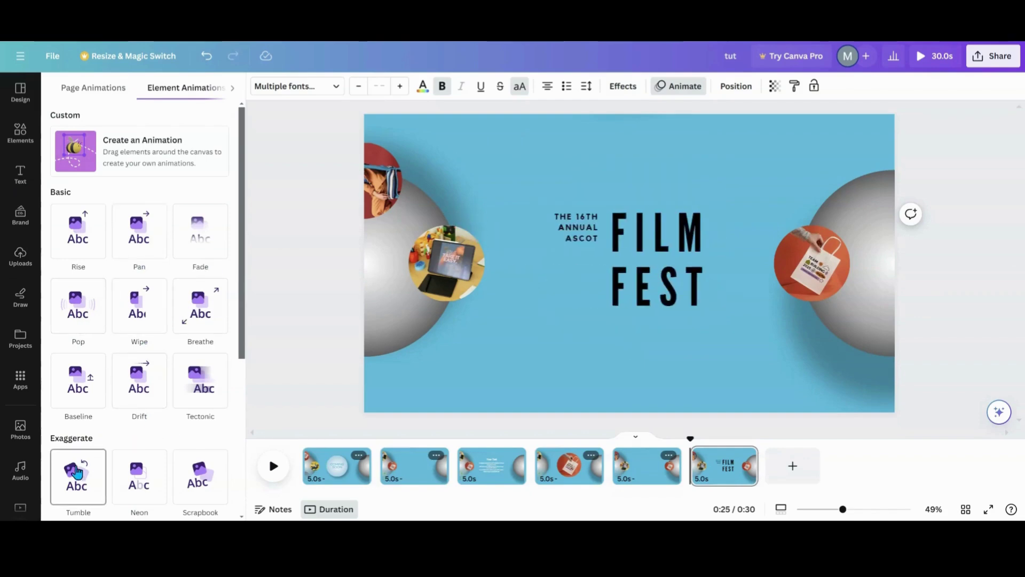
scroll(78, 459, down, 2)
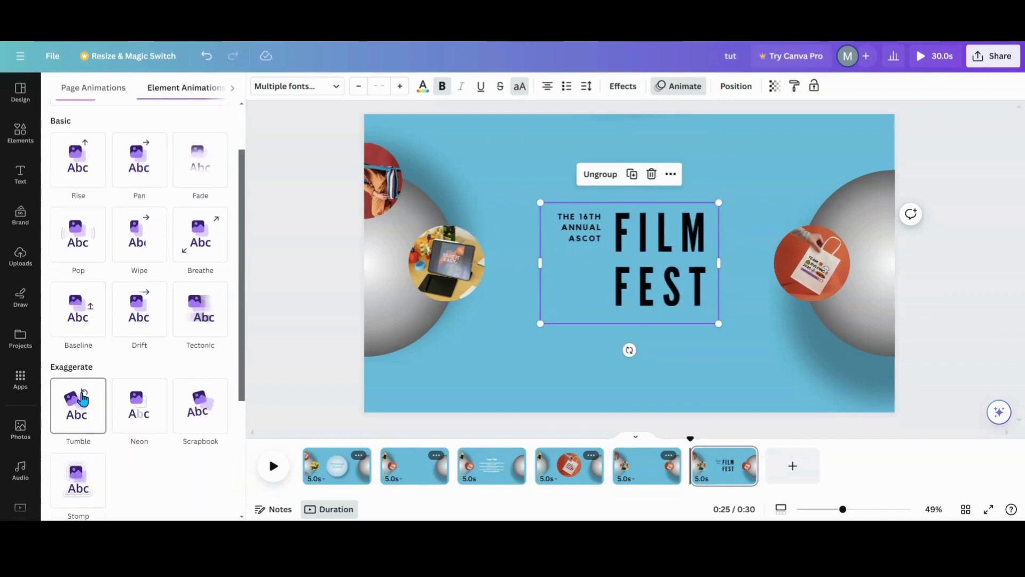
click(201, 250)
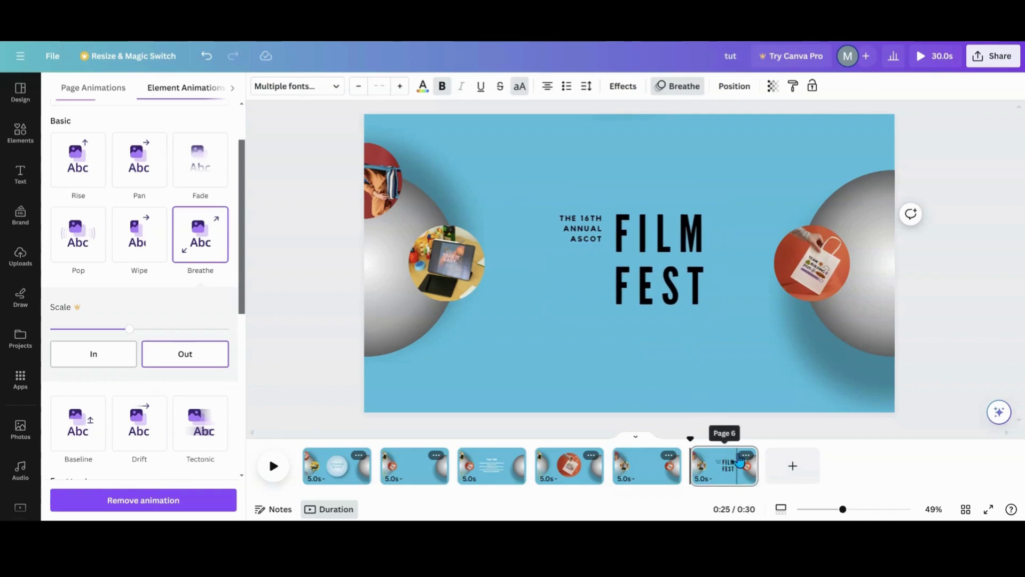
Duplicate the sixth page and rotate the copy's right sphere group a quarter turn clockwise, bringing the bag photo above the sphere
click(457, 269)
click(458, 269)
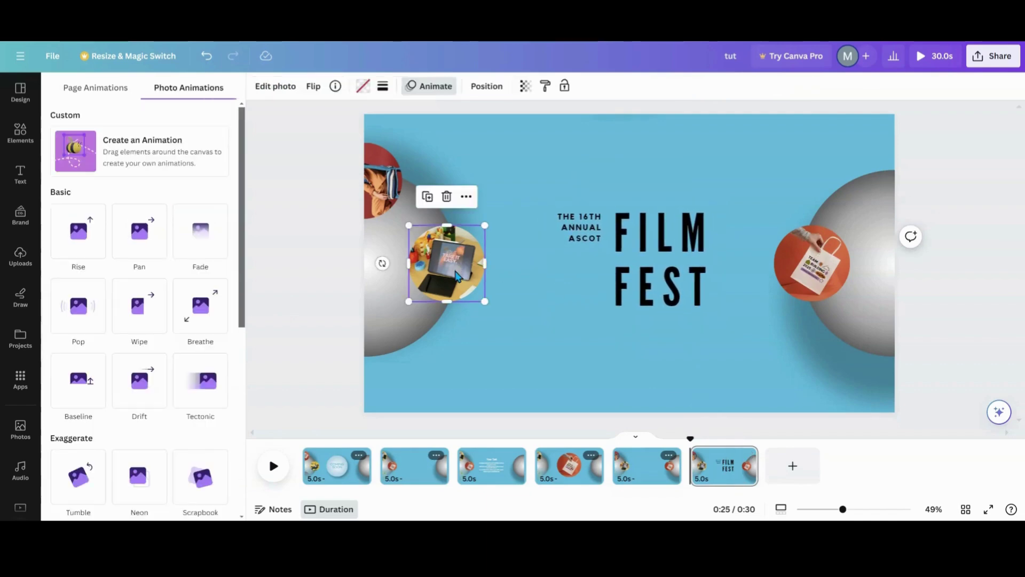
click(747, 455)
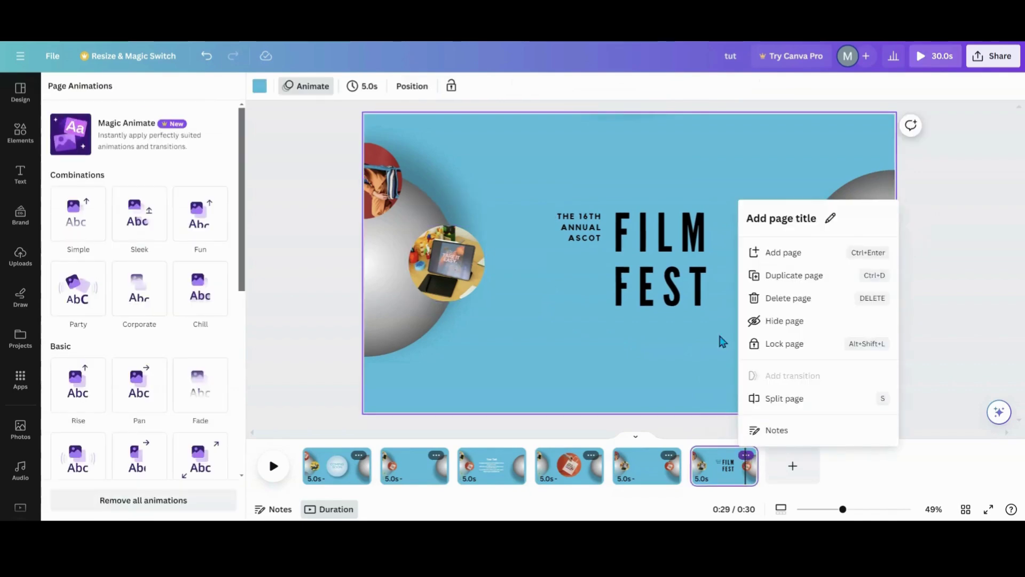
click(785, 283)
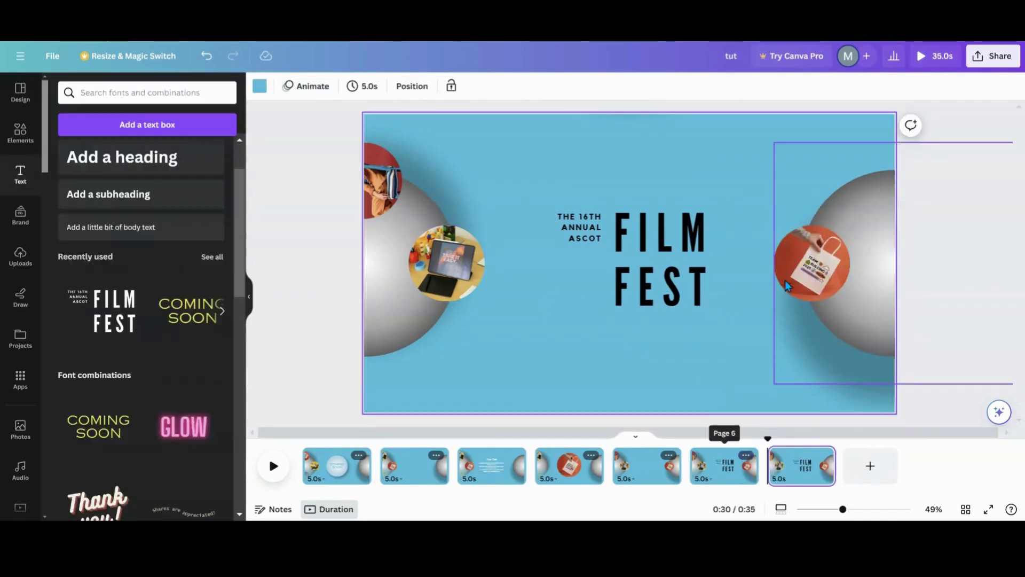
click(826, 273)
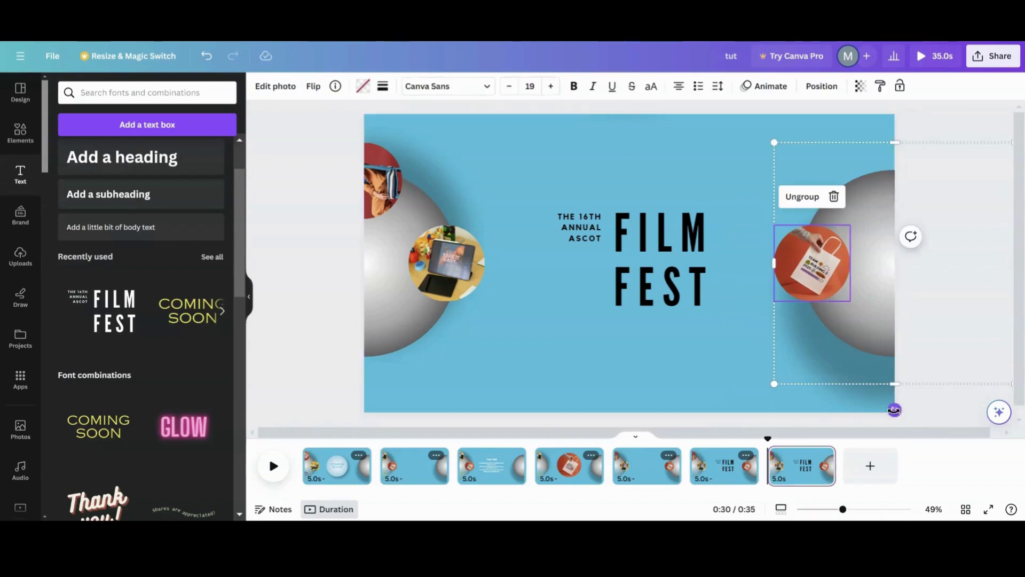
drag(894, 410, 801, 268)
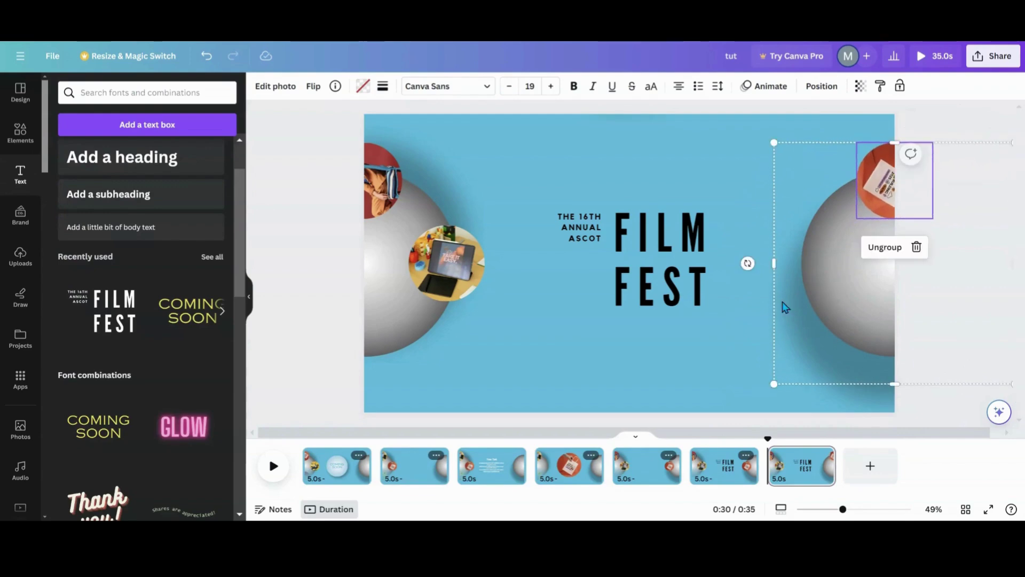
Delete both parts of the "THE 16TH ANNUAL ASCOT FILM FEST" text from the seventh page
click(619, 295)
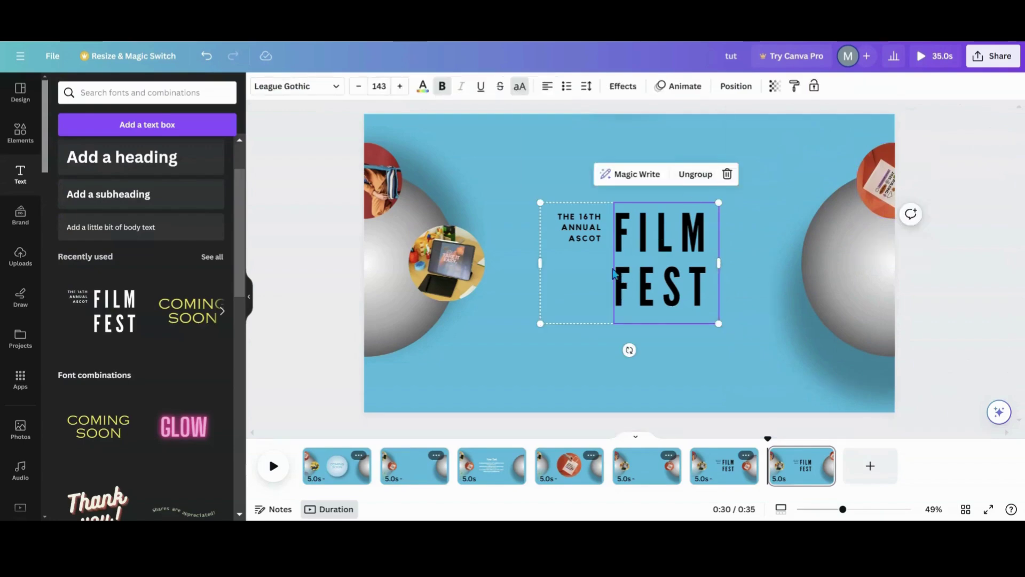
click(726, 174)
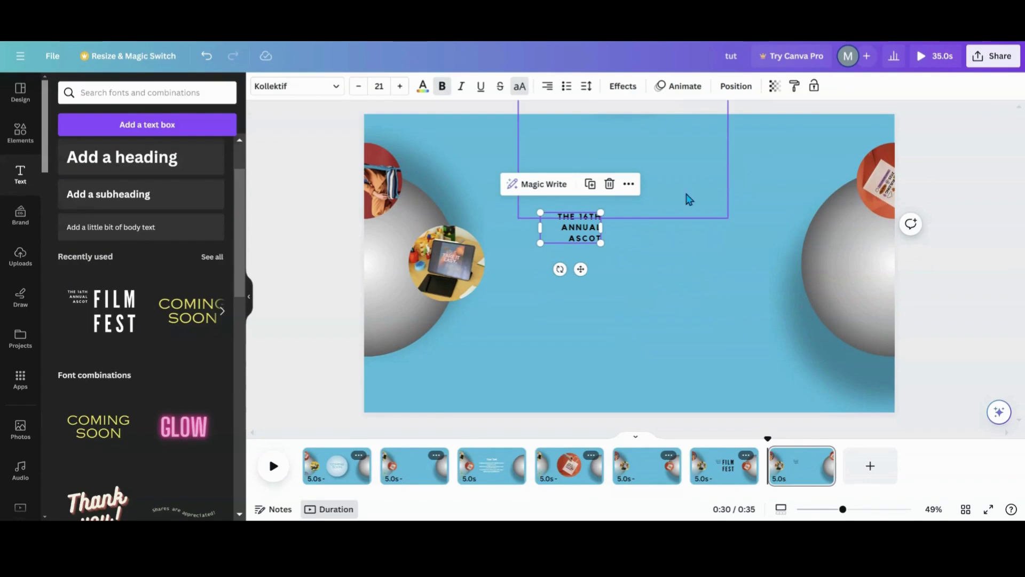
click(609, 184)
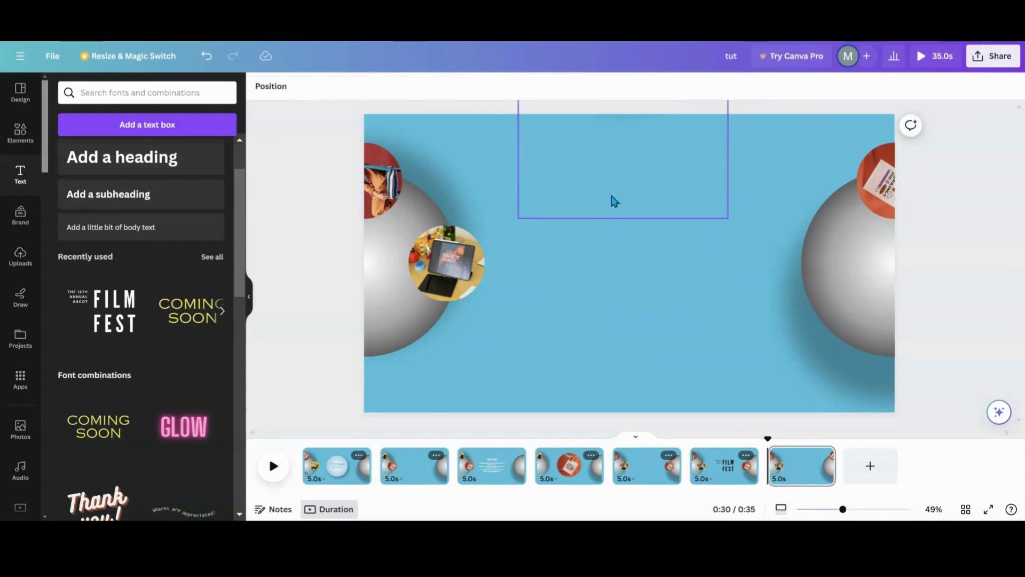
Move the laptop photo circle to the centre of the seventh page and enlarge it to fill the space between the spheres
click(465, 269)
drag(462, 266, 634, 264)
drag(657, 219, 730, 152)
drag(579, 298, 529, 353)
drag(583, 275, 582, 281)
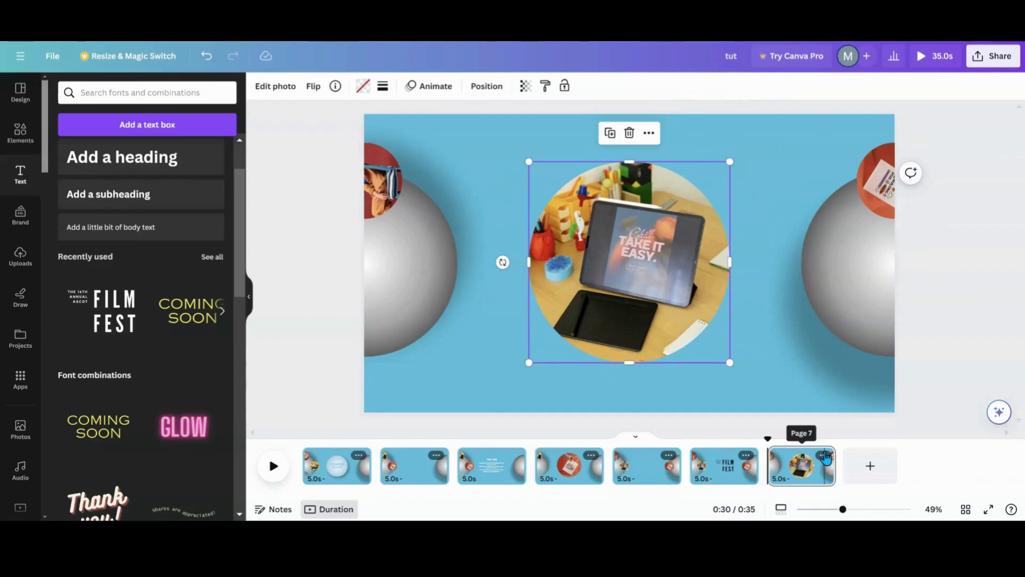
Duplicate the seventh page and rotate the copy's left sphere group clockwise until the seated person's photo faces the page centre
click(824, 455)
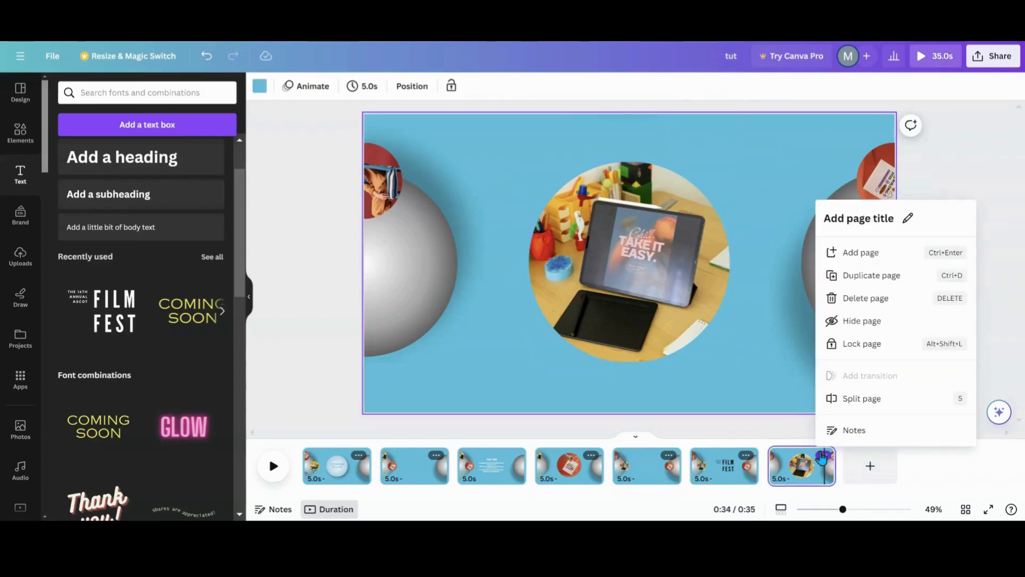
click(866, 275)
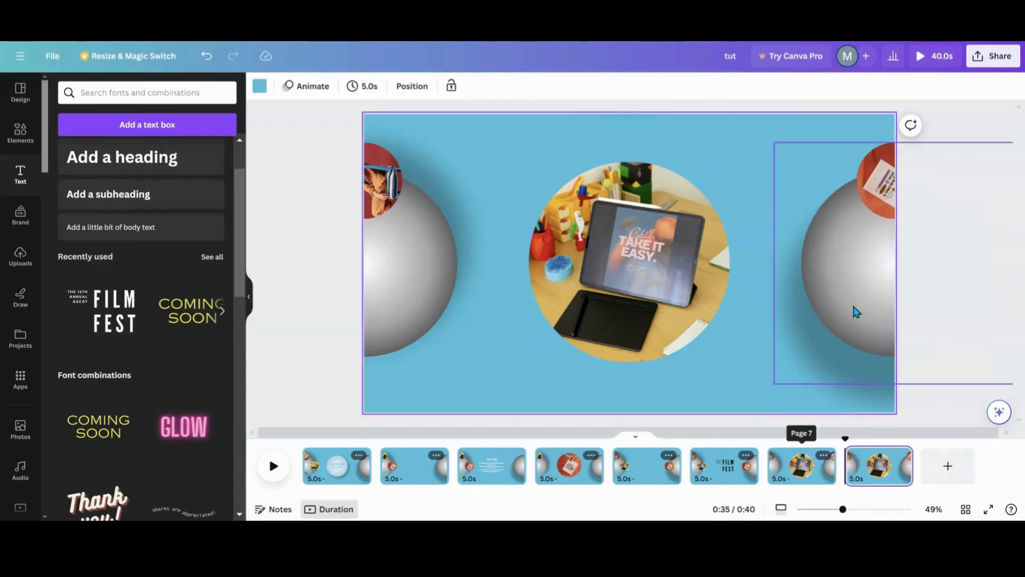
click(434, 290)
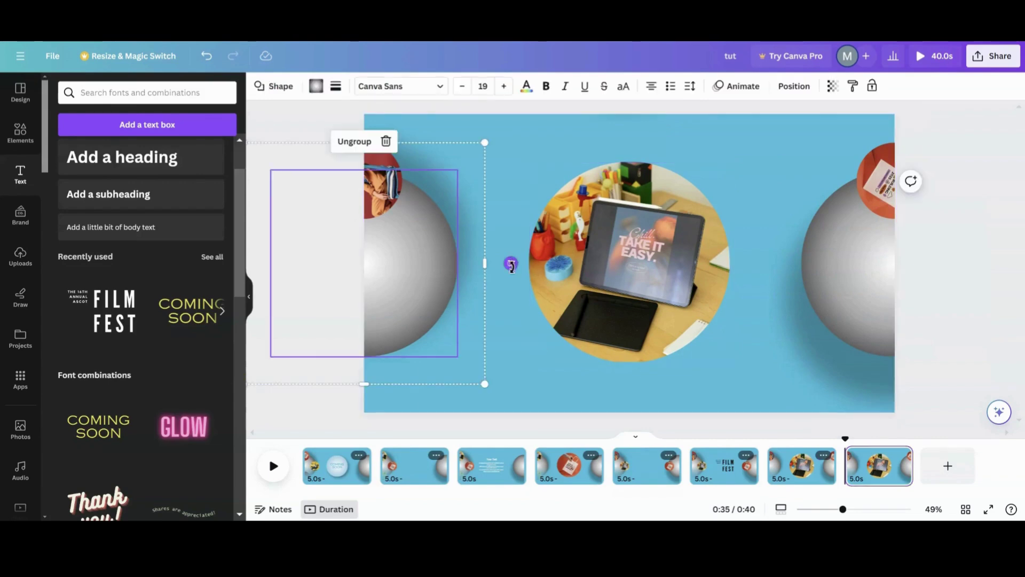
drag(511, 263, 361, 369)
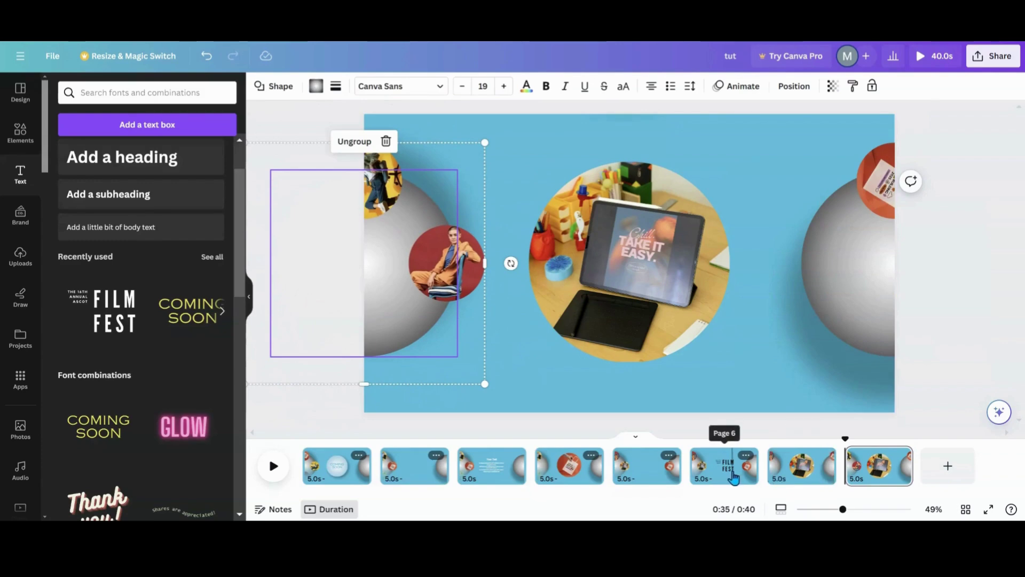
Copy the small laptop photo circle from the sixth page to the eighth and place it on the right sphere's inner edge
click(725, 487)
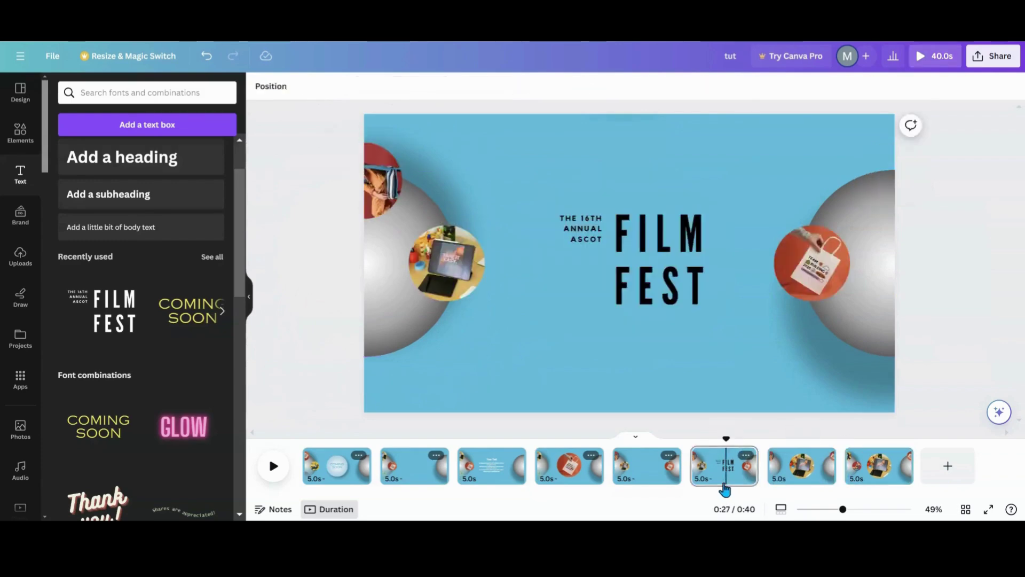
click(470, 277)
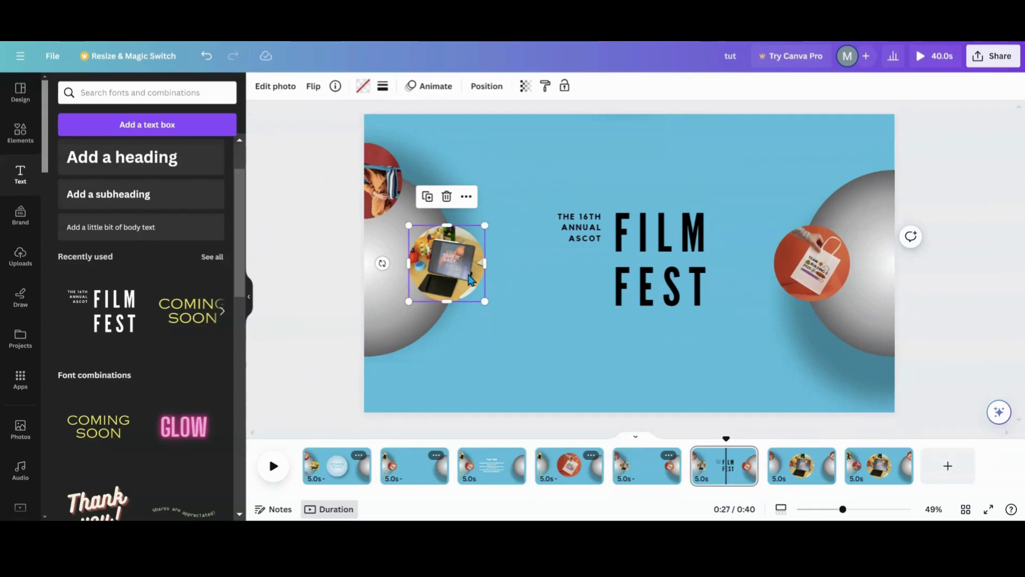
click(863, 479)
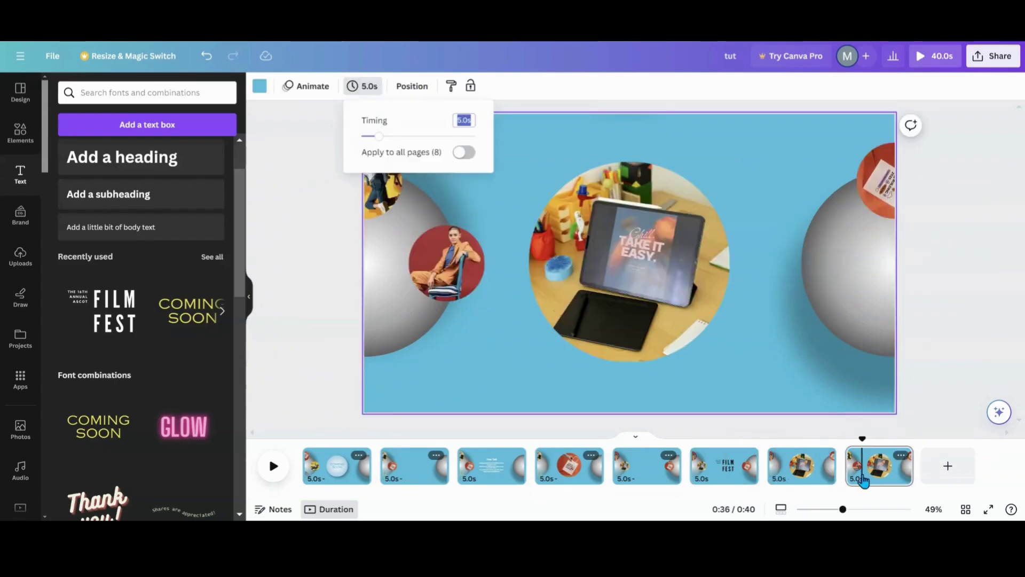
click(792, 297)
key(ctrl+z)
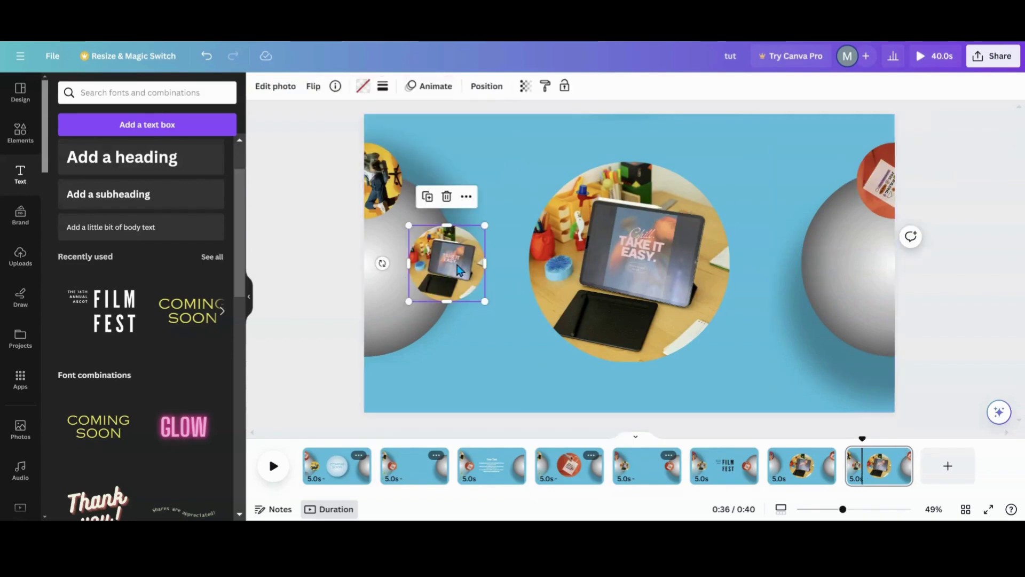
drag(458, 271, 819, 265)
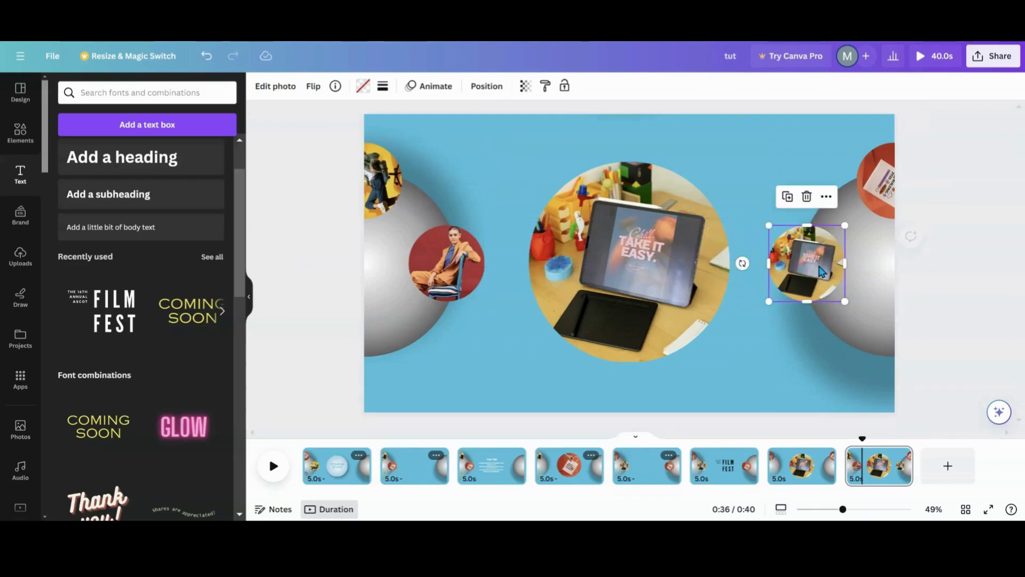
Delete the large central laptop photo together with its frame from the eighth page
click(658, 236)
click(631, 140)
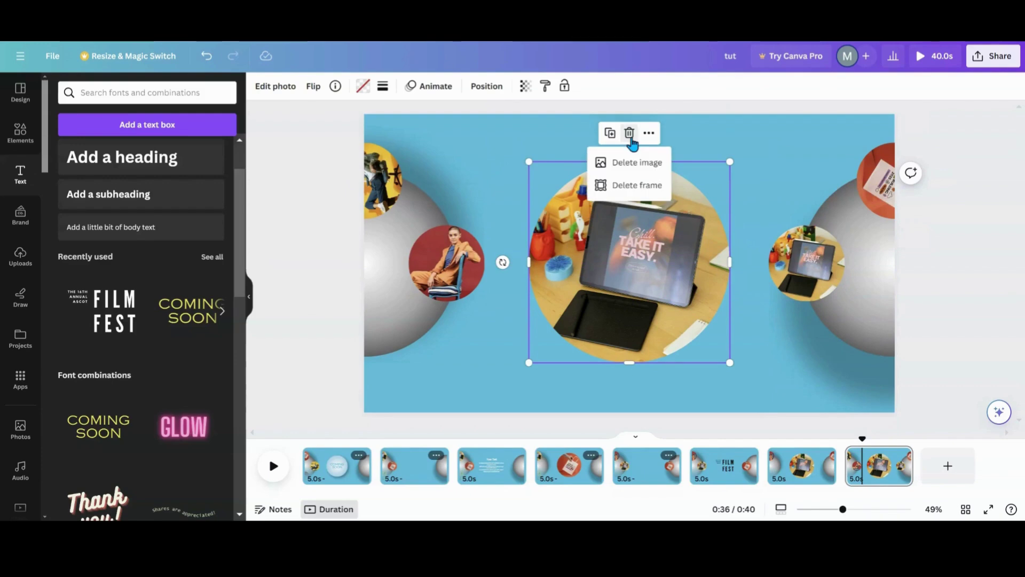
click(626, 184)
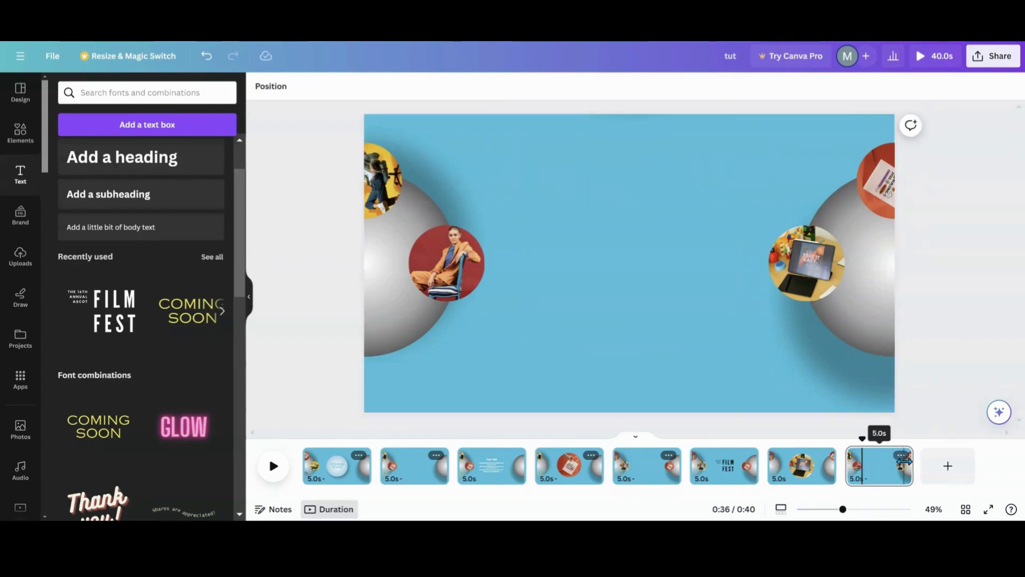
Duplicate the eighth page and, on the copy, group the laptop photo circle with the right sphere group
click(901, 455)
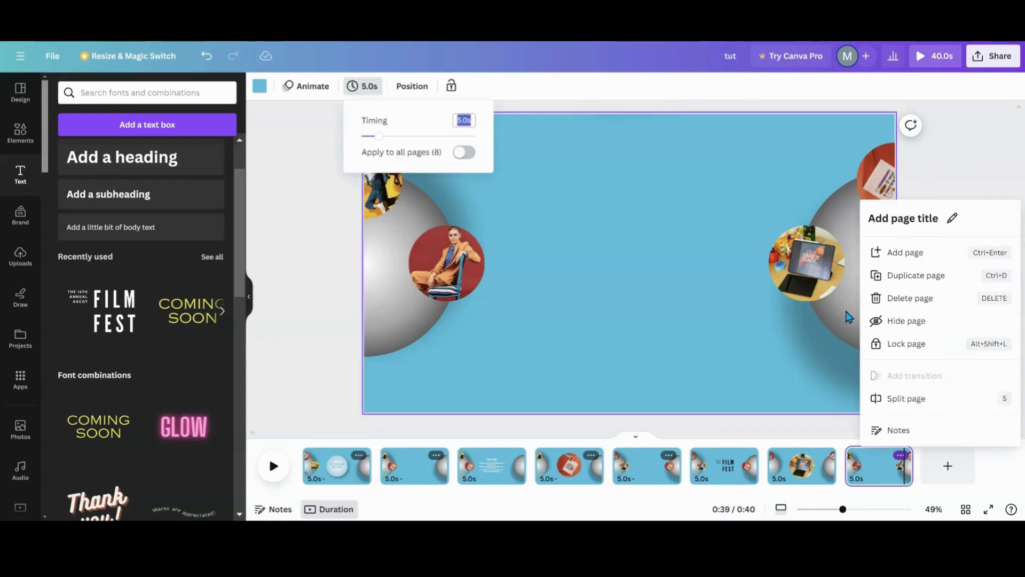
click(894, 287)
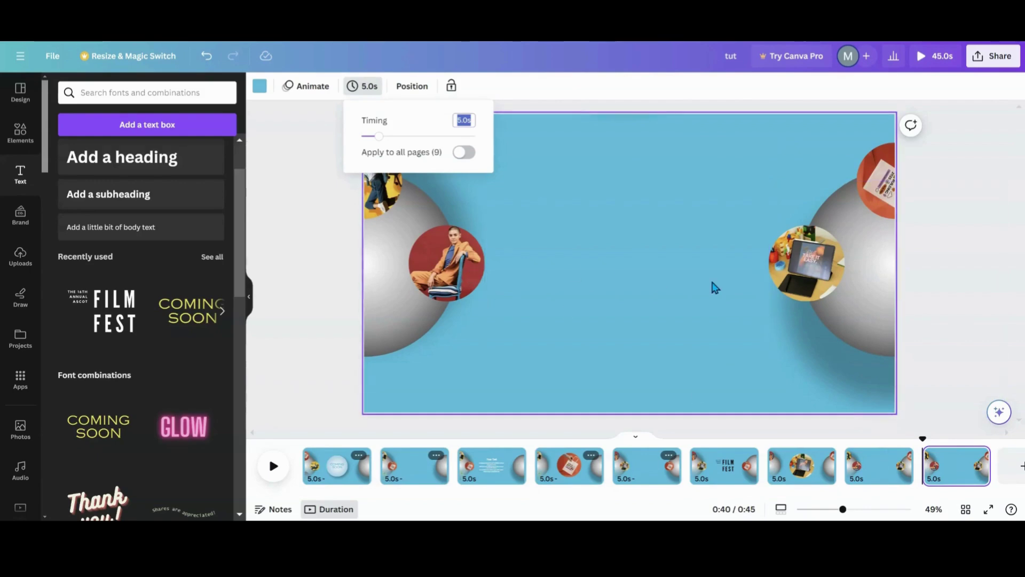
drag(767, 123, 840, 221)
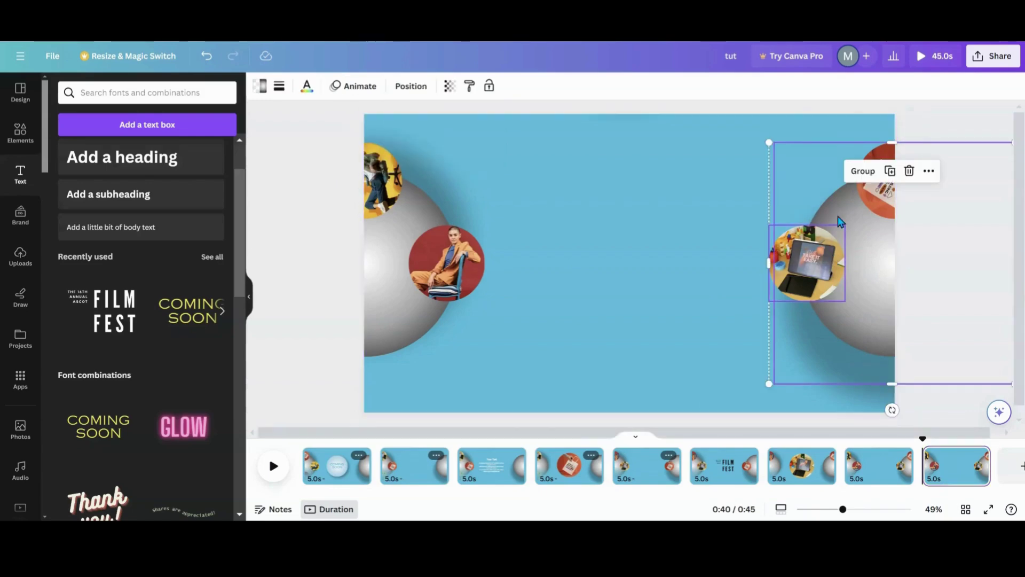
click(862, 178)
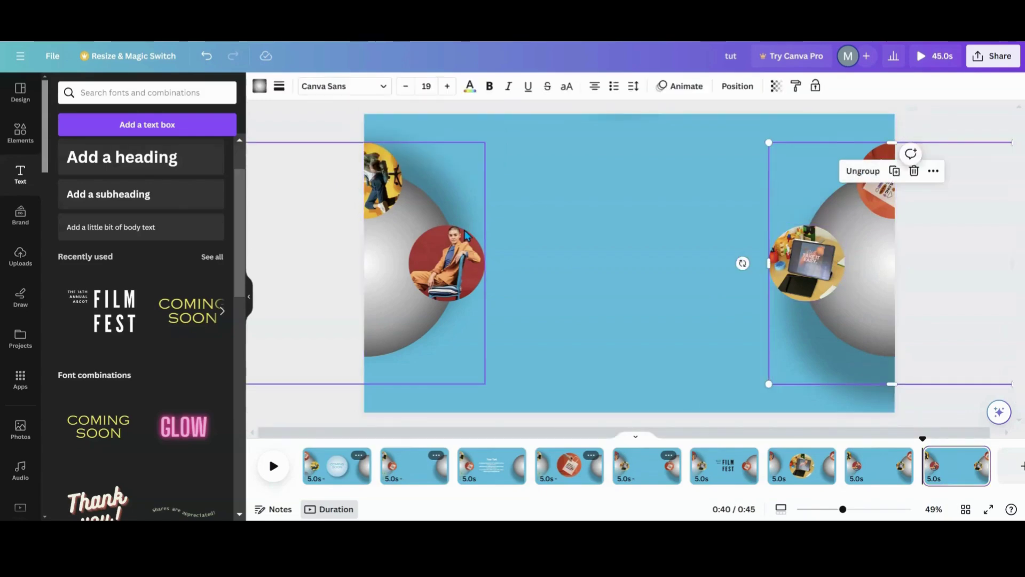
Ungroup the left sphere group on the ninth page and regroup everything in it except the seated person's photo
click(422, 216)
click(356, 144)
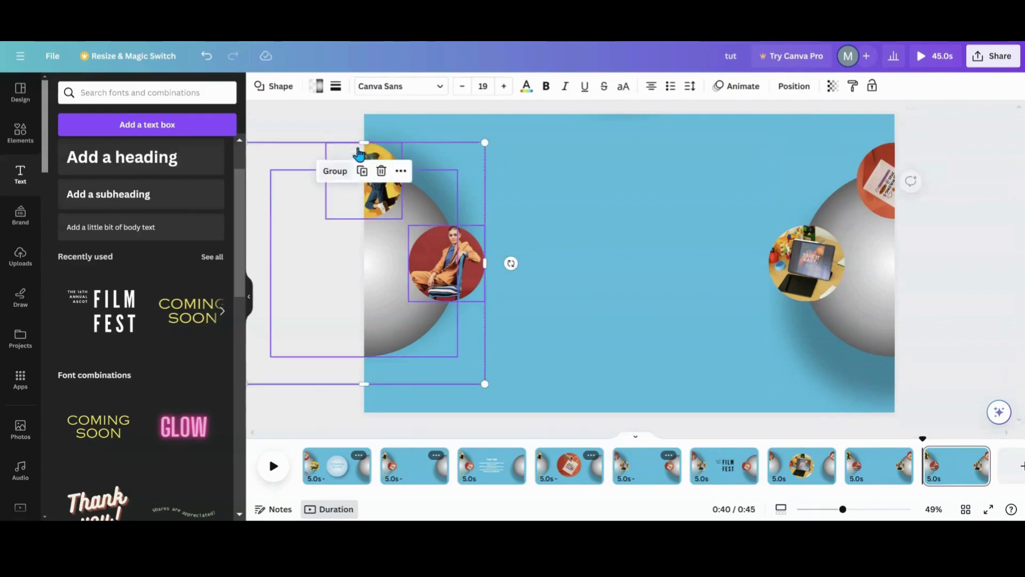
click(794, 85)
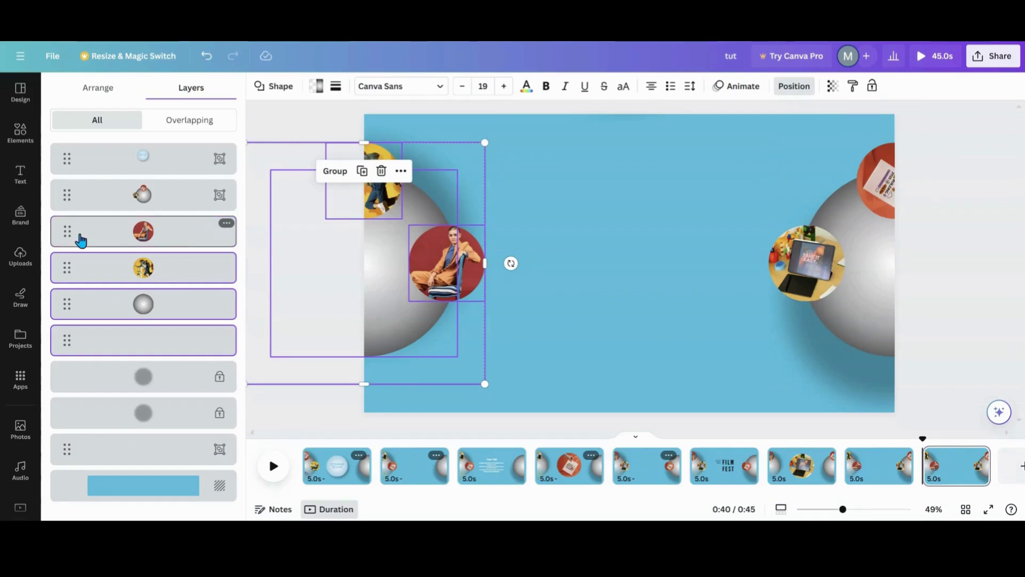
shift+click(198, 245)
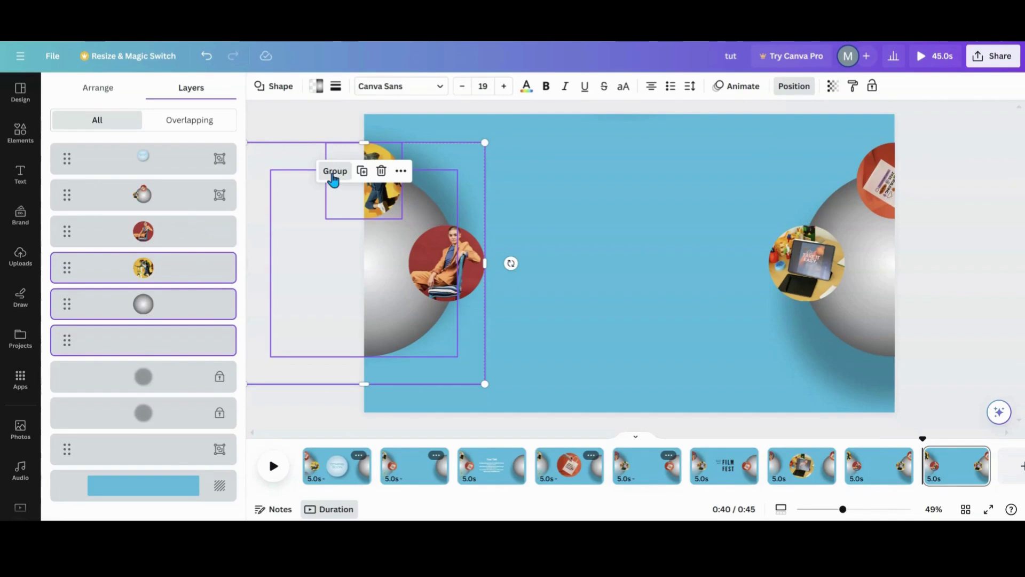
click(333, 172)
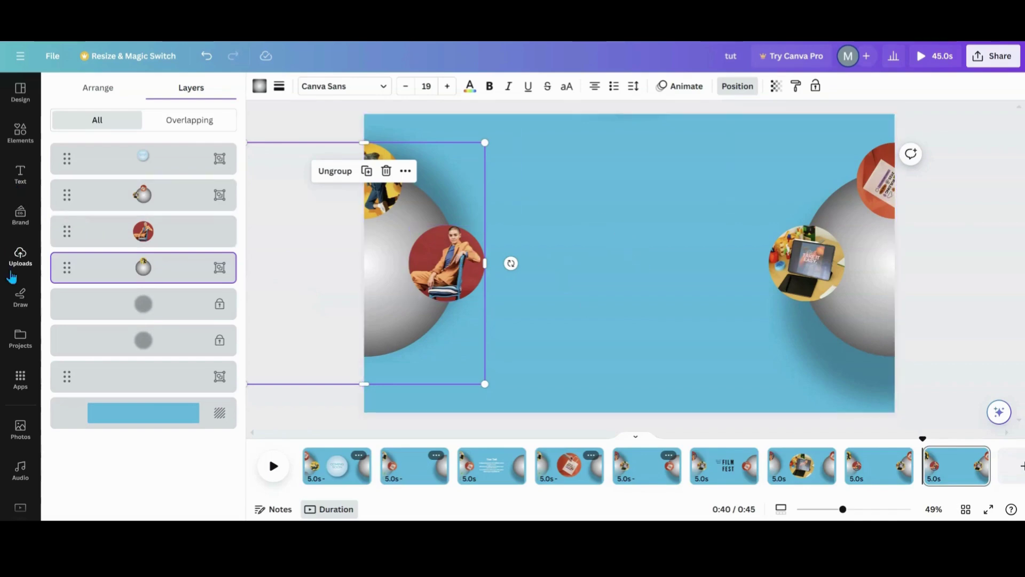
Add the "Thank you!" font combination to the ninth page, shrink it to about half size and centre it between the two spheres
click(20, 175)
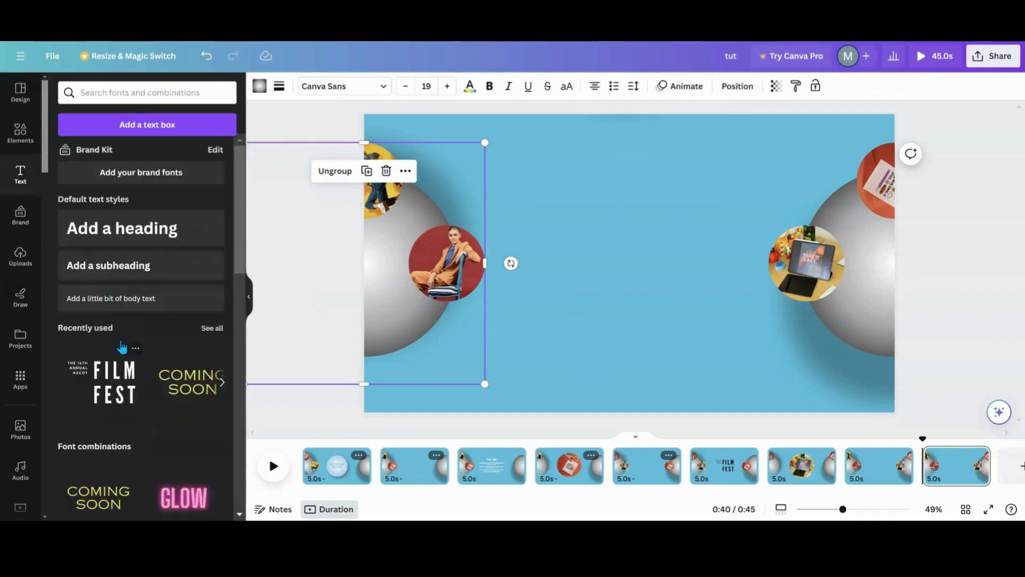
scroll(102, 328, down, 5)
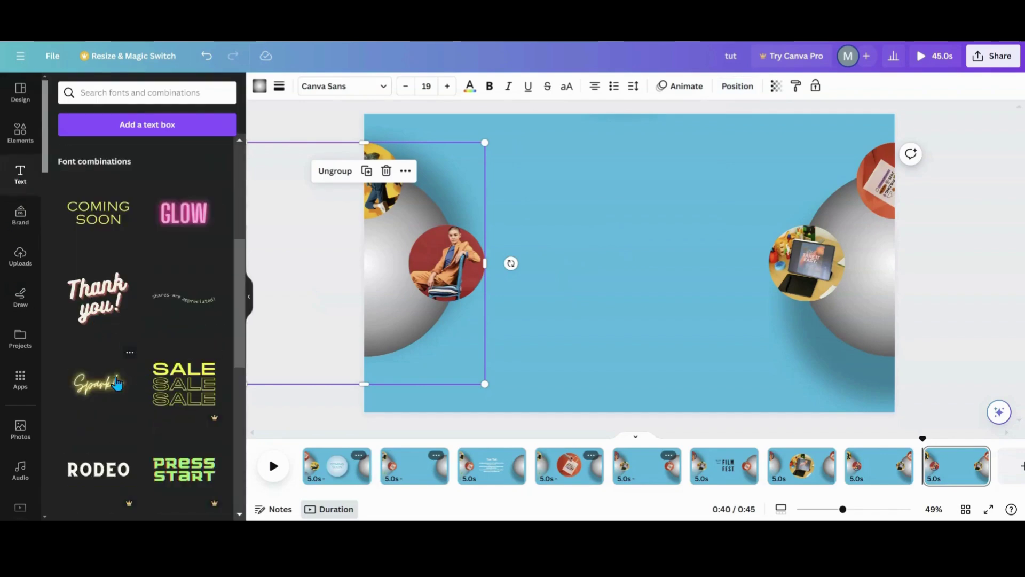
click(93, 299)
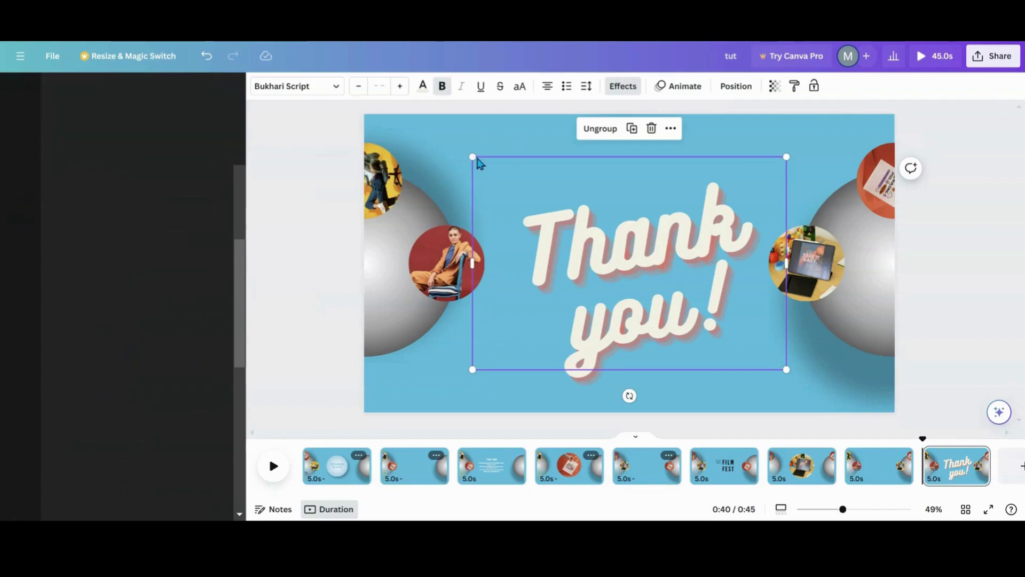
drag(477, 159, 619, 256)
drag(700, 309, 631, 244)
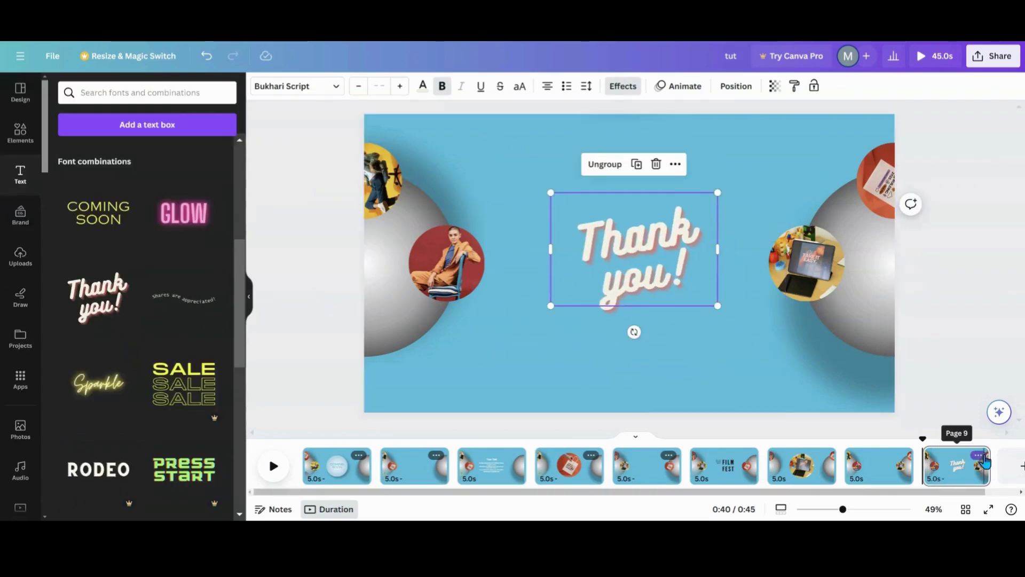
Duplicate the ninth page and delete the "Thank you!" text from the copy
click(978, 455)
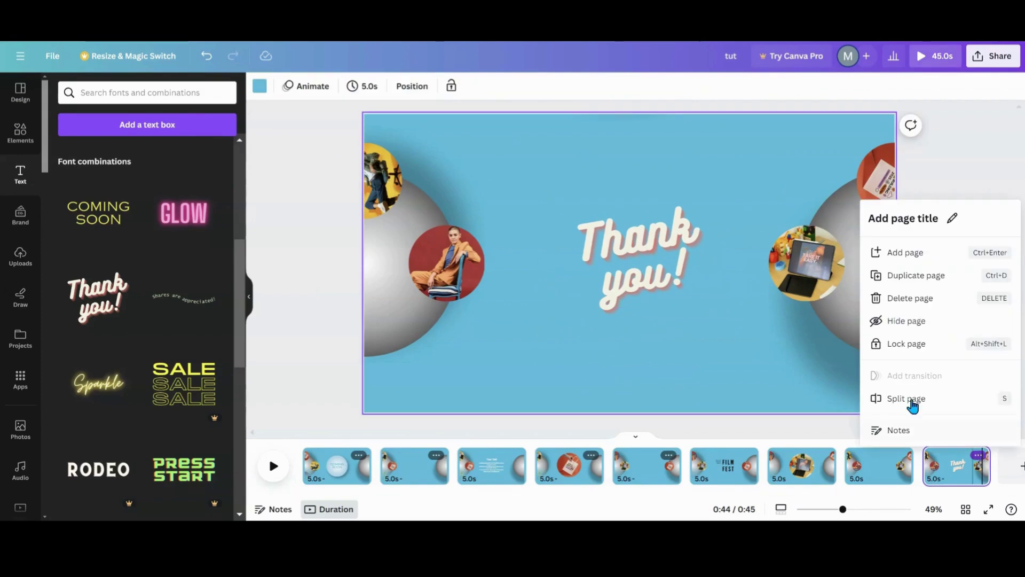
click(914, 277)
click(643, 228)
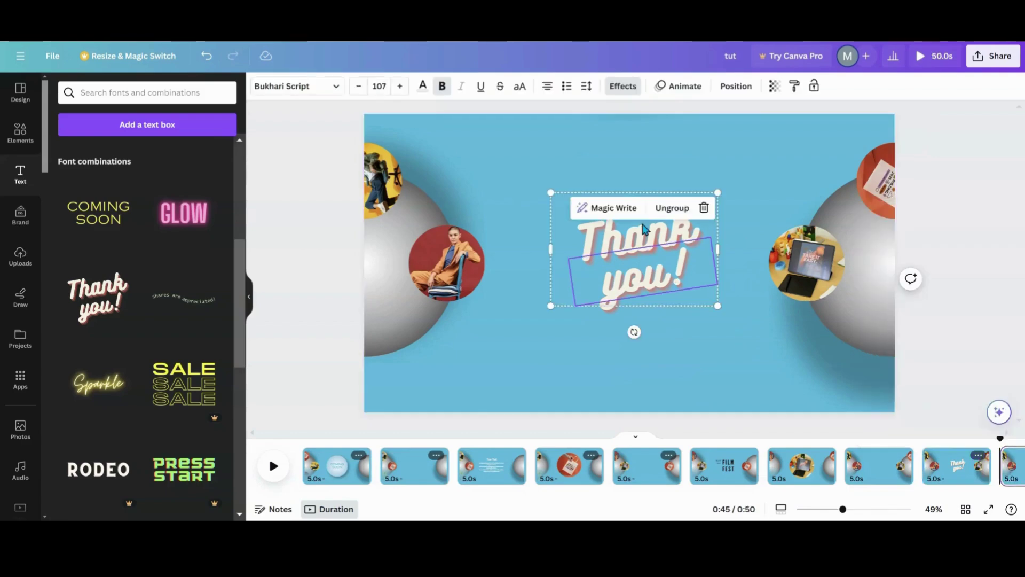
click(703, 212)
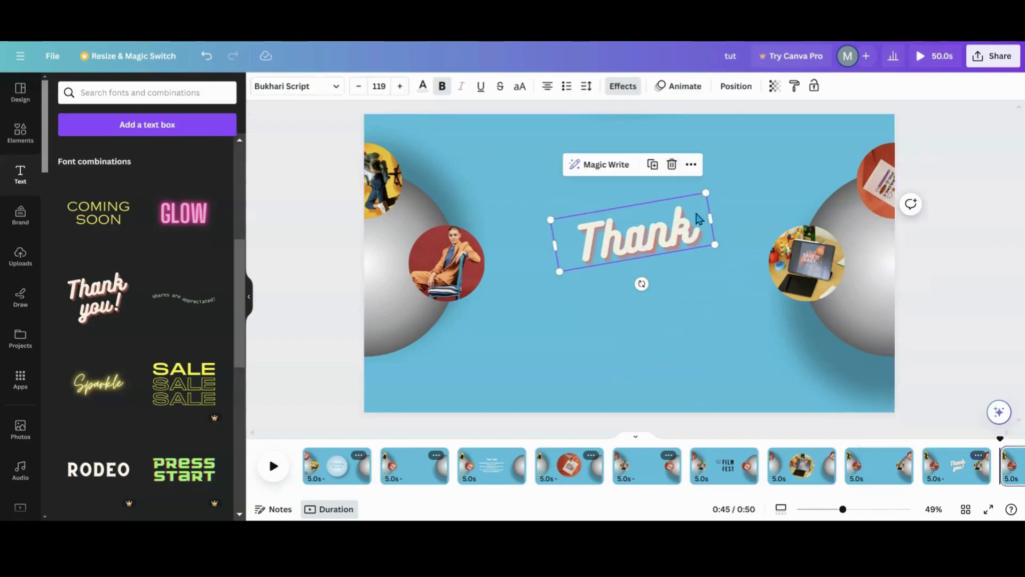
key(Delete)
Enlarge the seated person's photo in the centre of the tenth page and rotate the right sphere group a quarter turn clockwise
drag(469, 253, 709, 171)
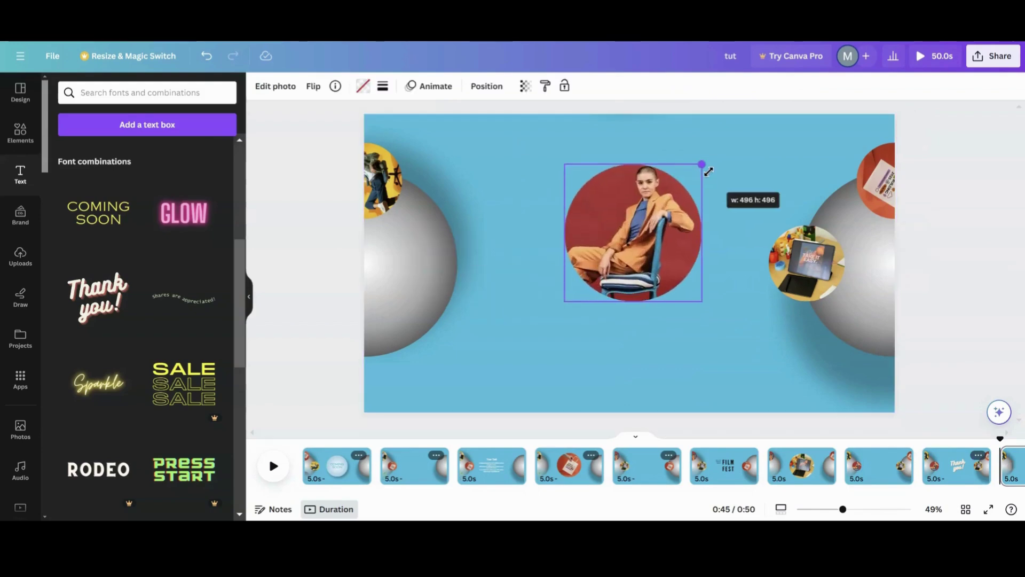
drag(565, 300, 588, 300)
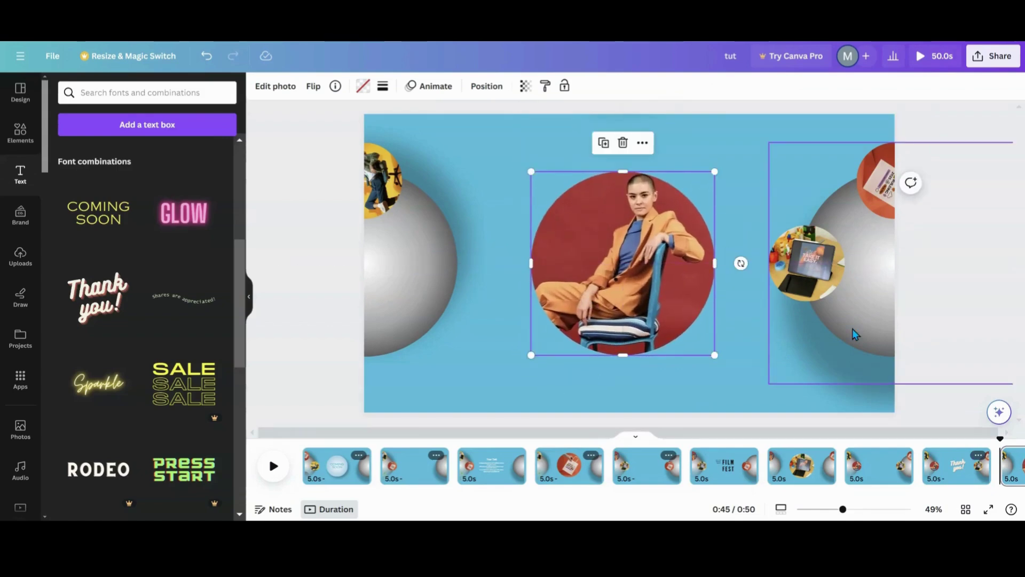
click(874, 339)
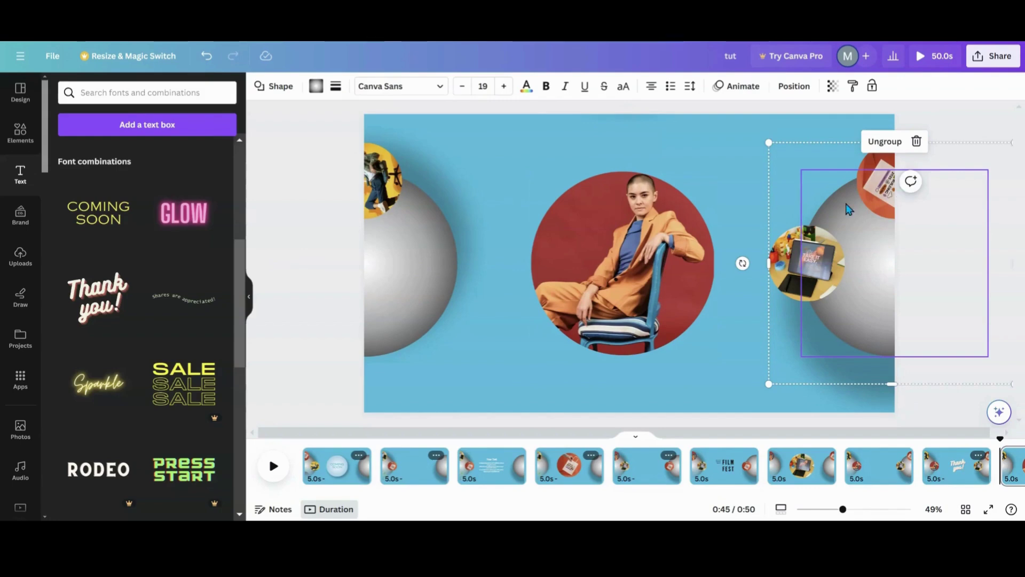
drag(741, 263, 889, 106)
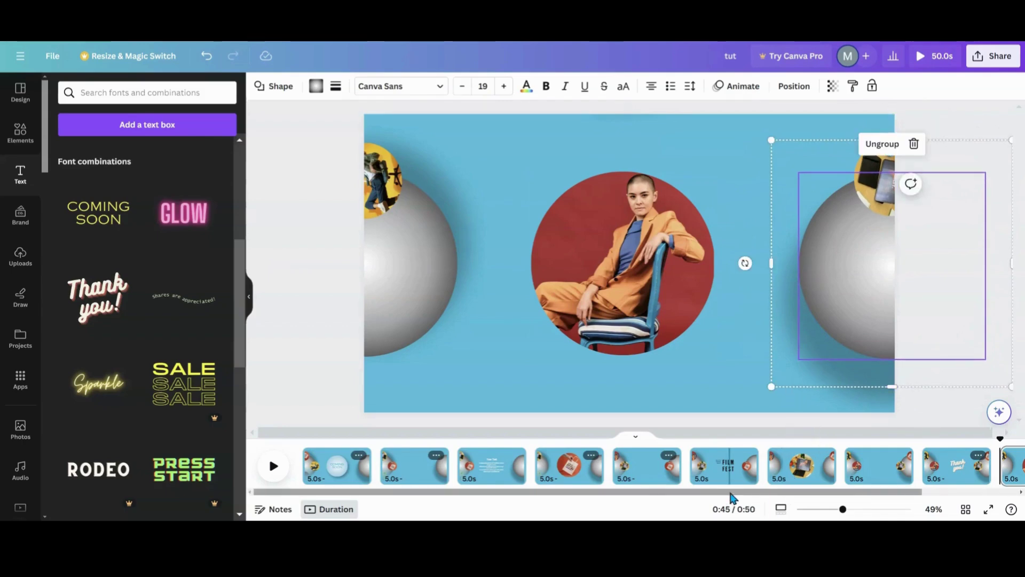
Duplicate the tenth page and, on the copy, rotate the left sphere group clockwise until the yellow office photo sits on its inner edge
drag(732, 492, 852, 504)
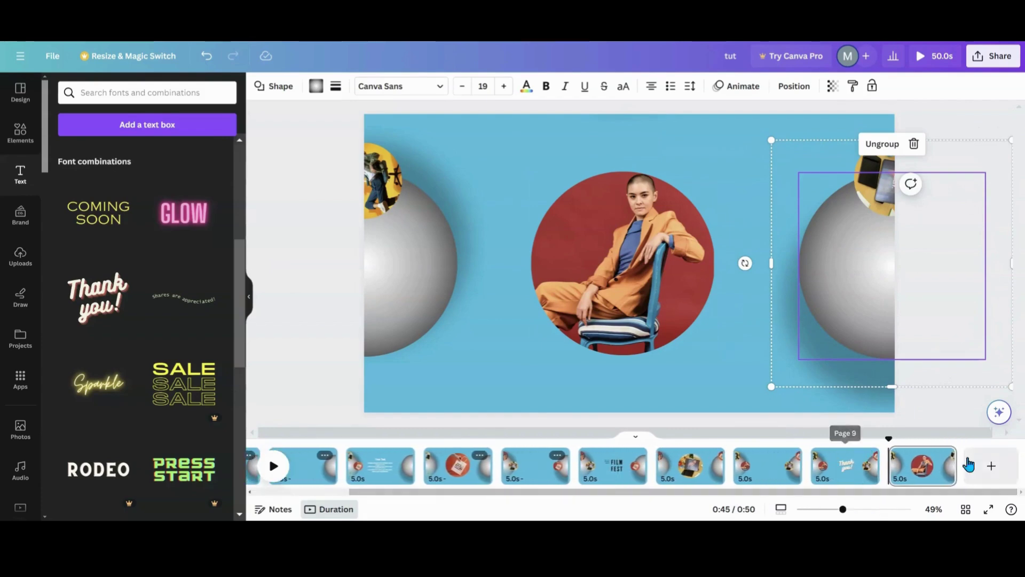
click(945, 457)
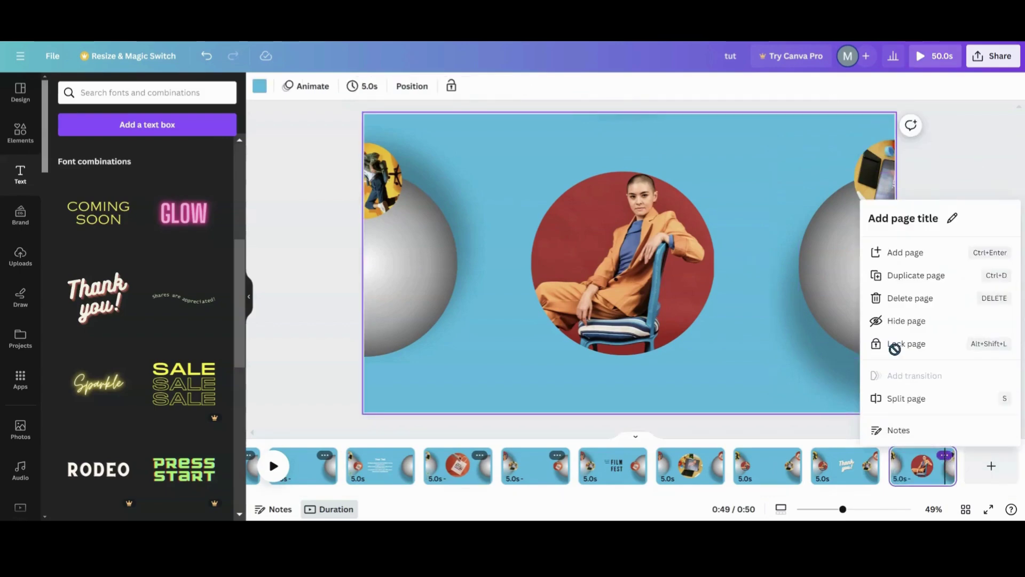
click(915, 275)
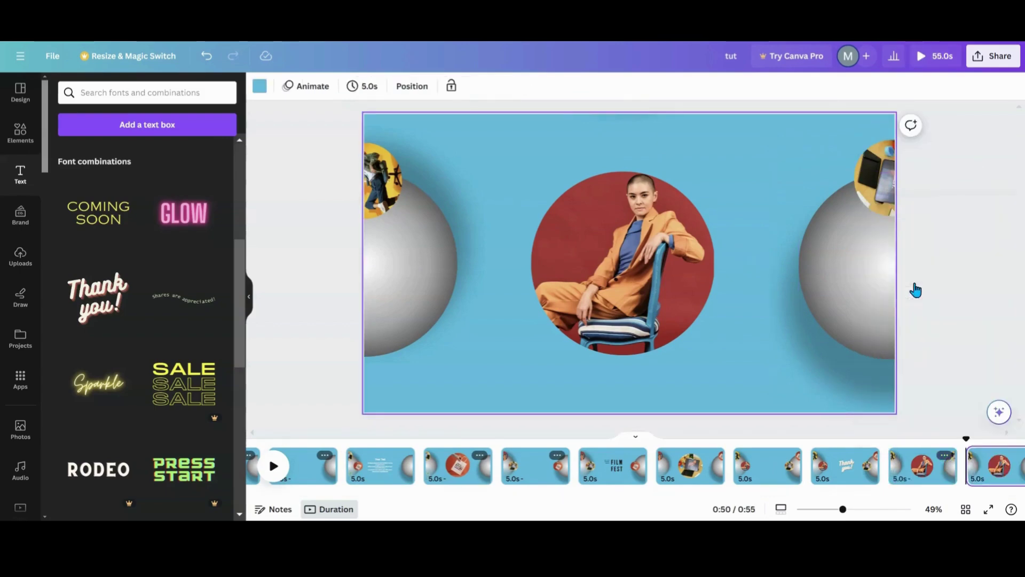
click(415, 284)
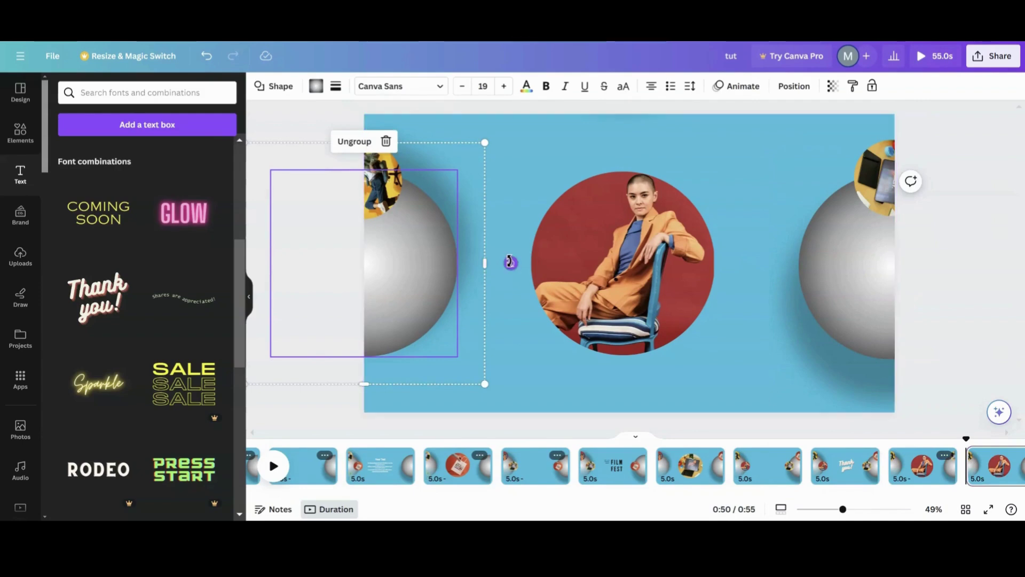
mouse_move(365, 396)
mouse_down()
mouse_move(496, 304)
mouse_move(427, 373)
mouse_move(366, 394)
mouse_up()
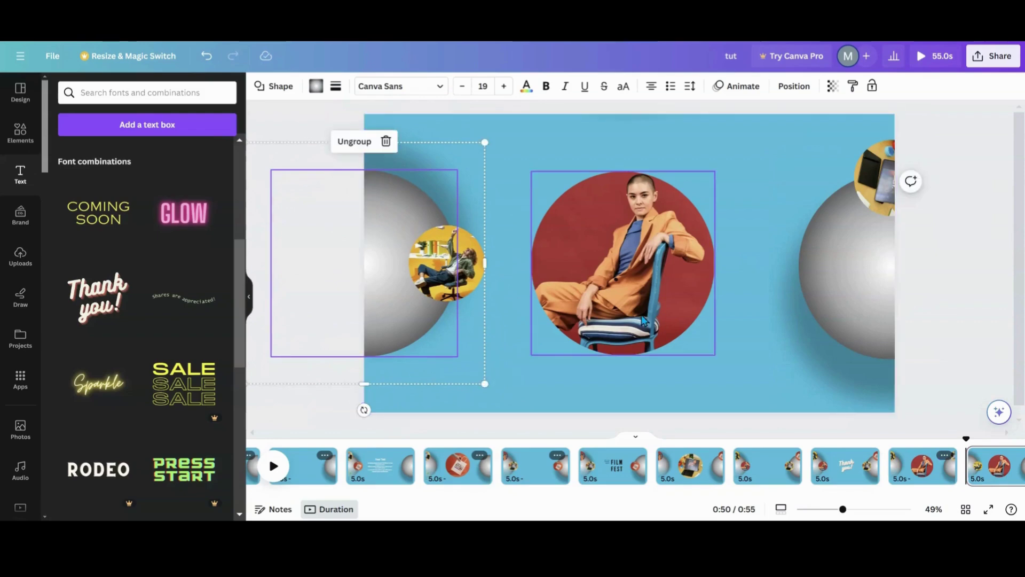
Copy the small seated person's photo circle from the ninth page to the eleventh and place it on the right sphere's inner edge
click(644, 321)
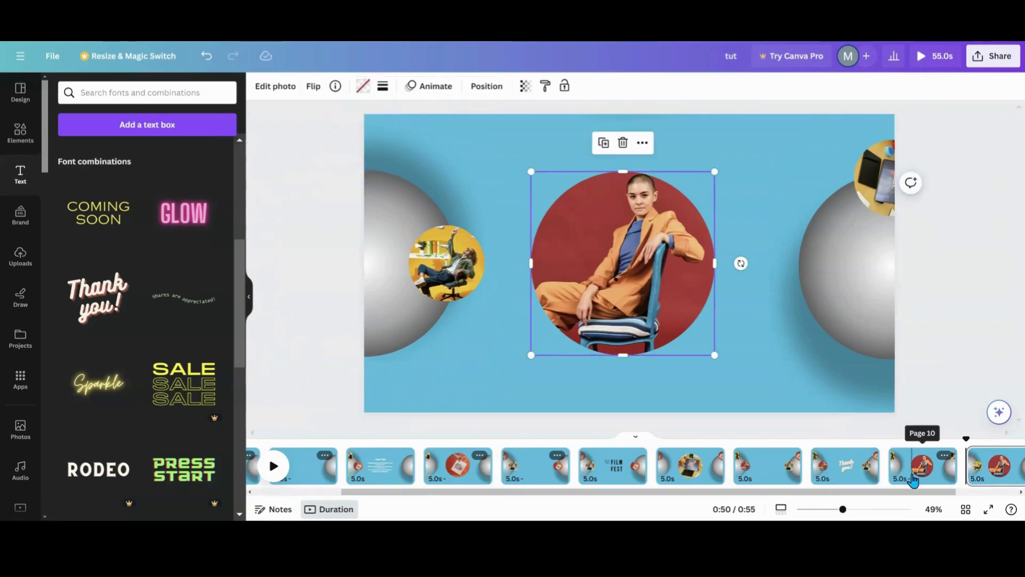
click(853, 480)
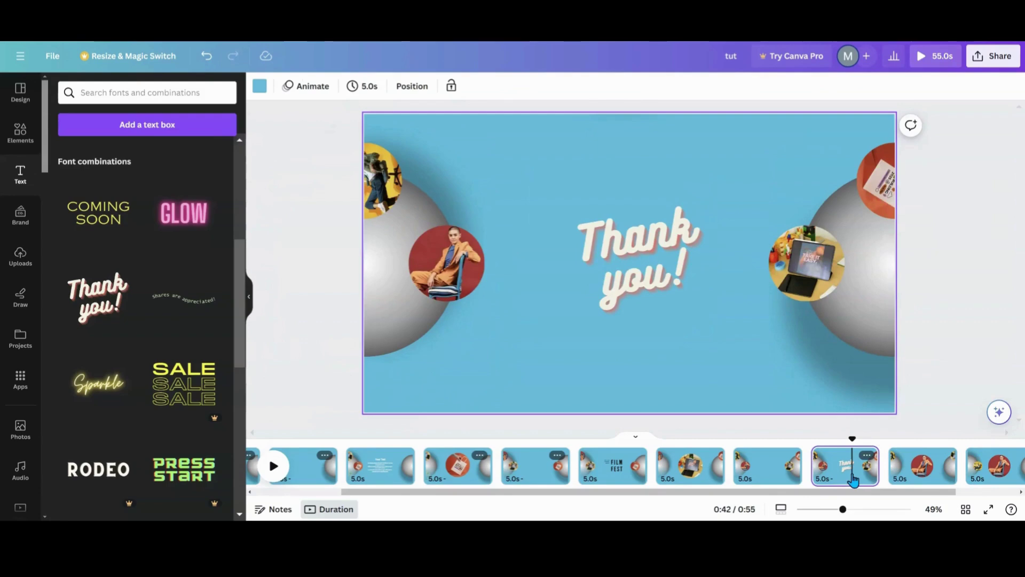
click(473, 265)
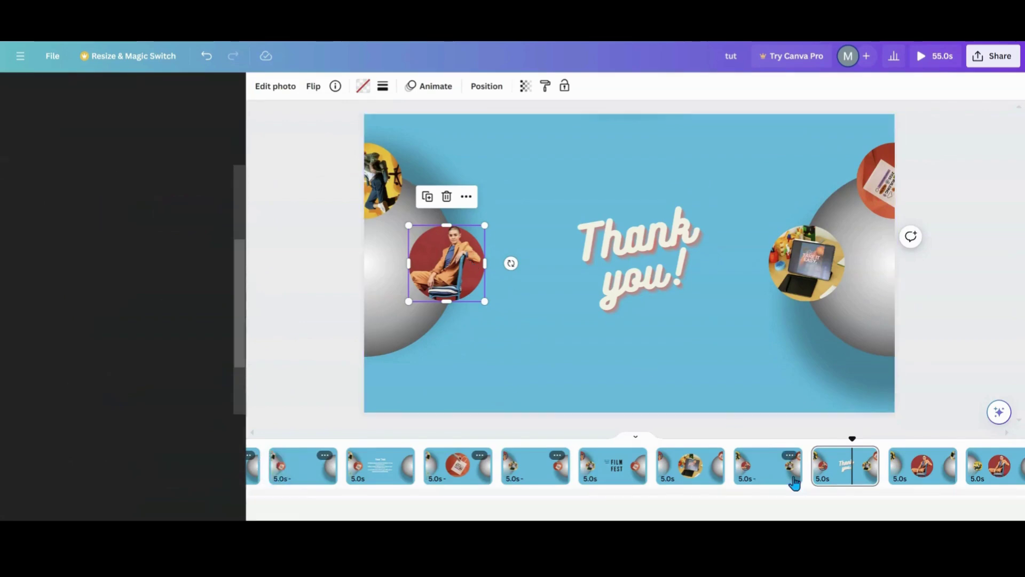
drag(812, 492, 881, 507)
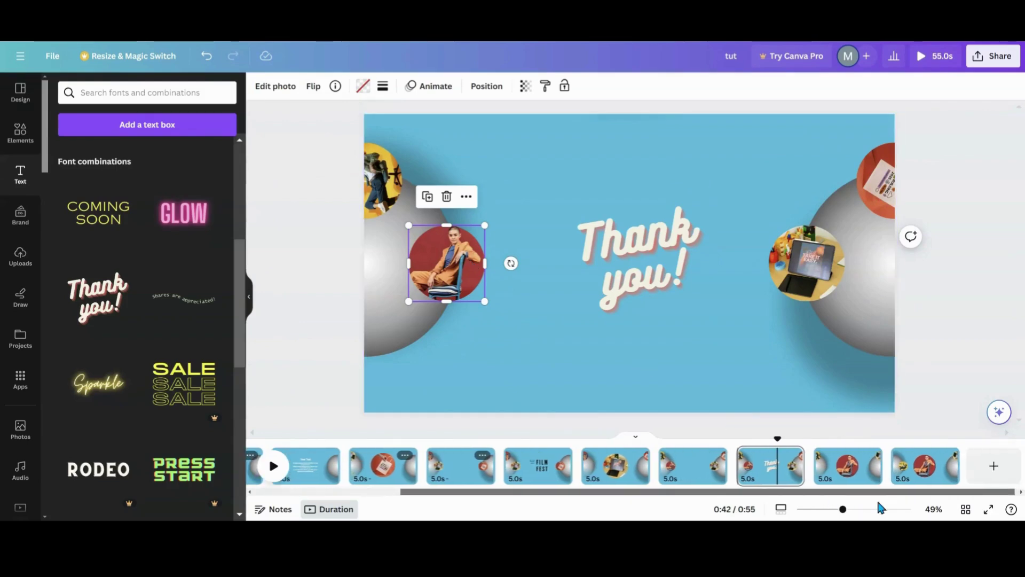
click(921, 464)
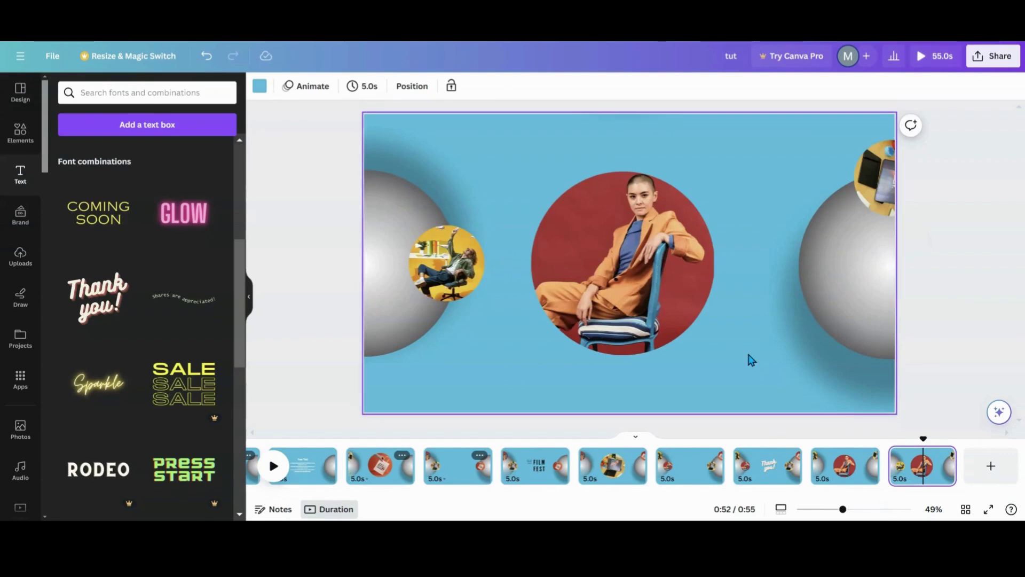
key(ctrl+z)
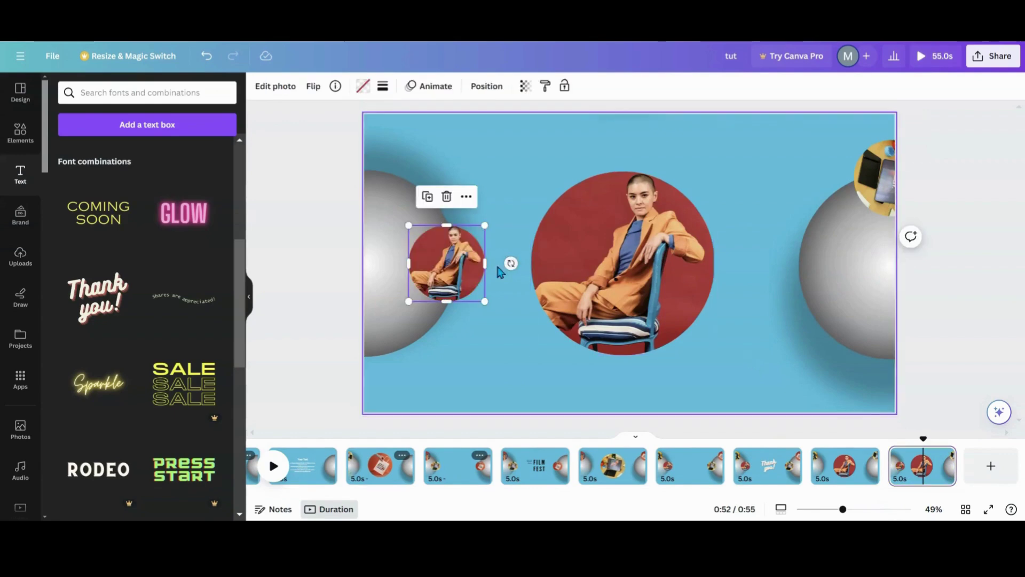
drag(447, 263, 808, 260)
Delete the large central photo of the seated person together with its frame from the eleventh page
click(641, 184)
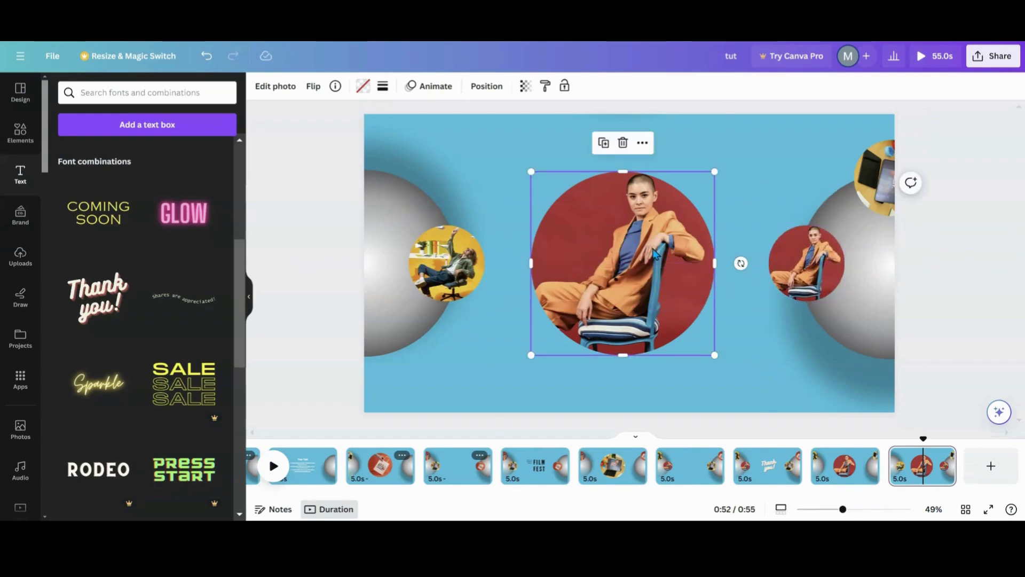
click(623, 144)
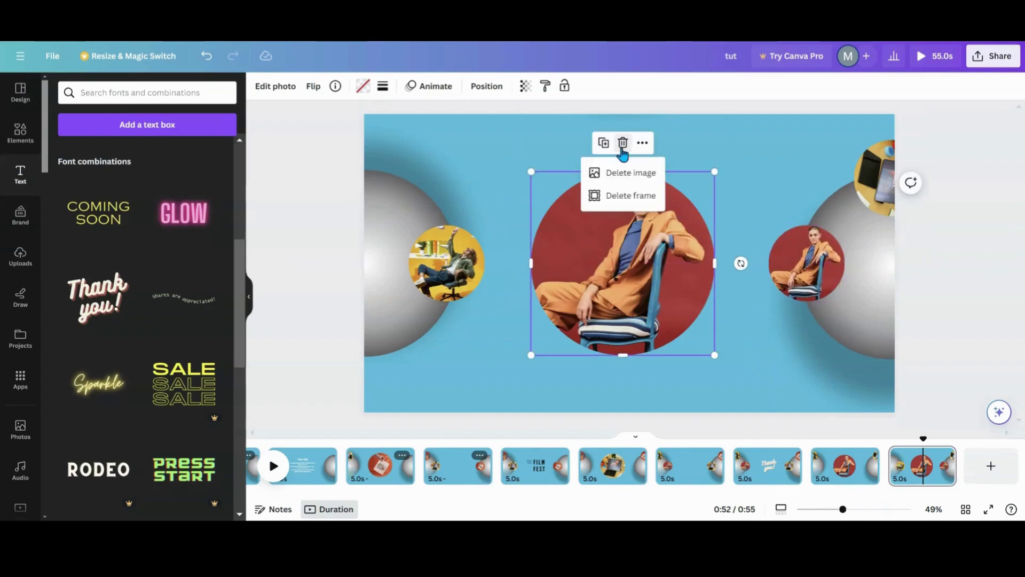
click(614, 206)
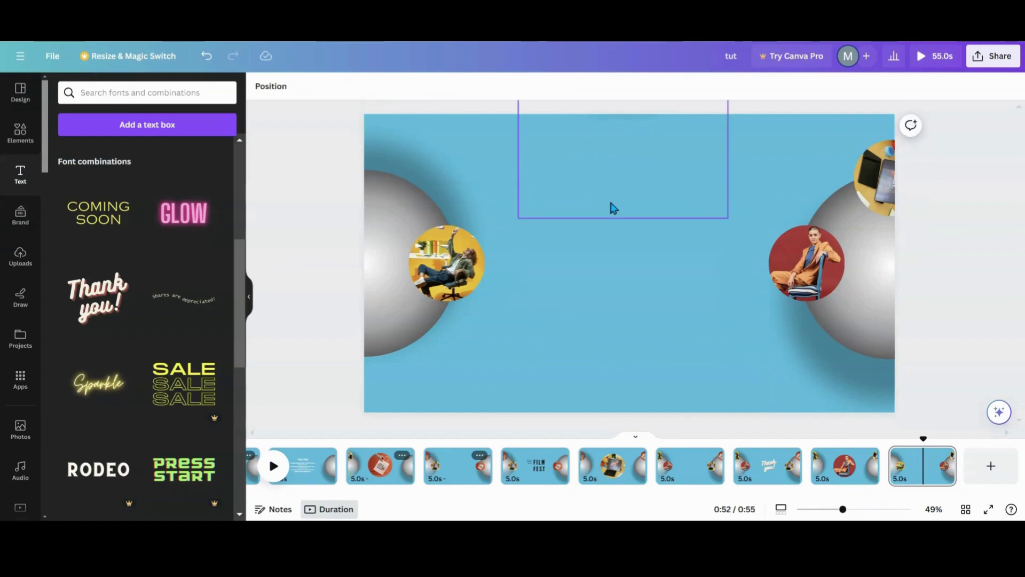
Duplicate the eleventh page and, on the copy, group the seated person's photo circle with the right sphere group
click(944, 454)
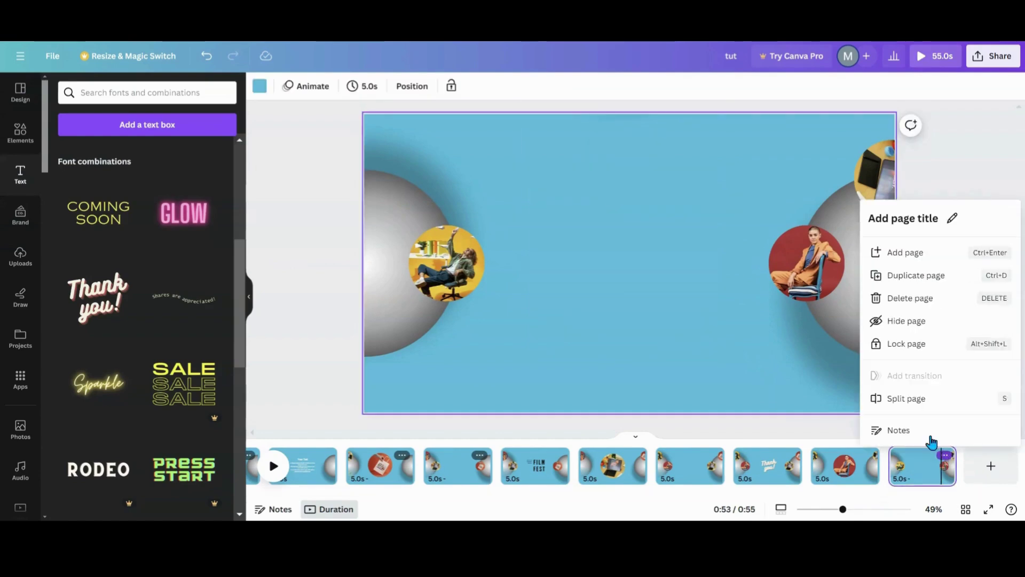
click(927, 275)
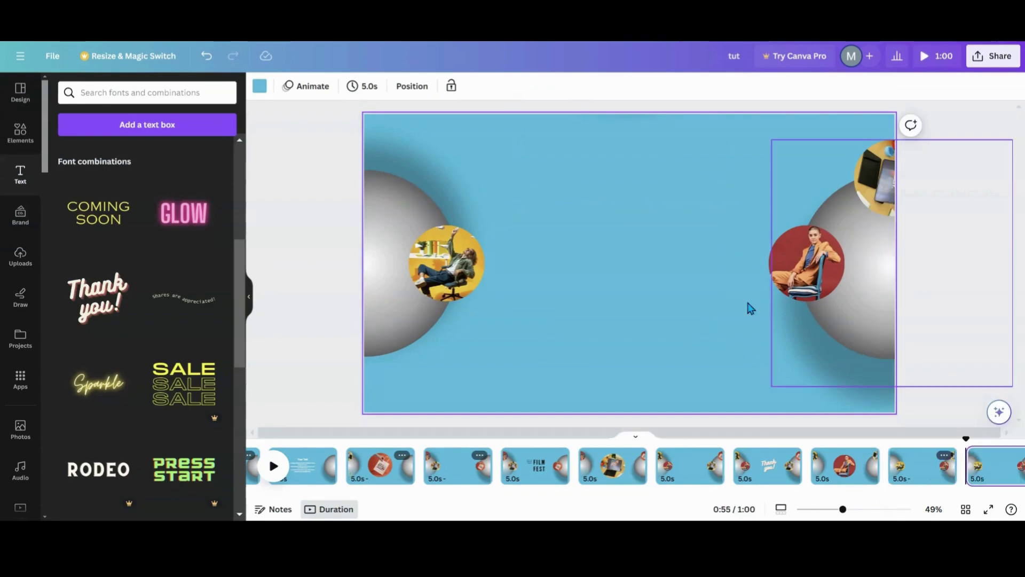
drag(780, 127, 814, 211)
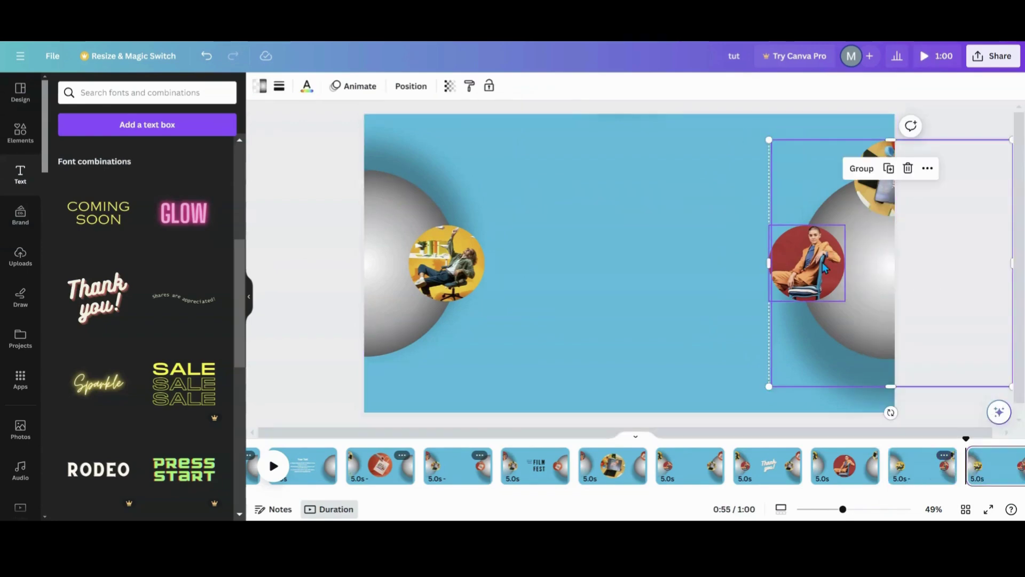
click(861, 168)
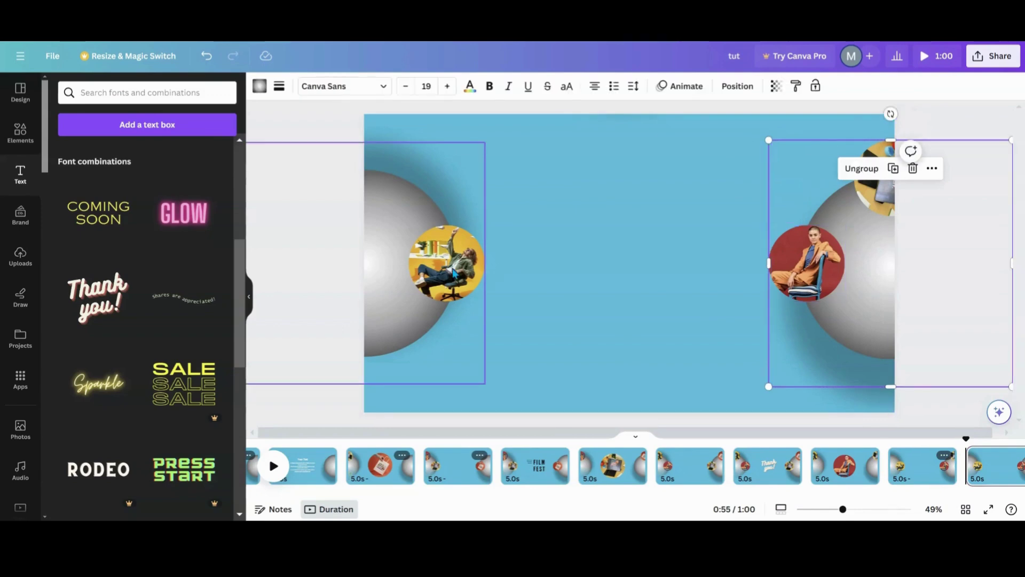
Ungroup the left sphere group on the twelfth page to separate the yellow office photo circle from the sphere
click(435, 269)
shift+click(424, 206)
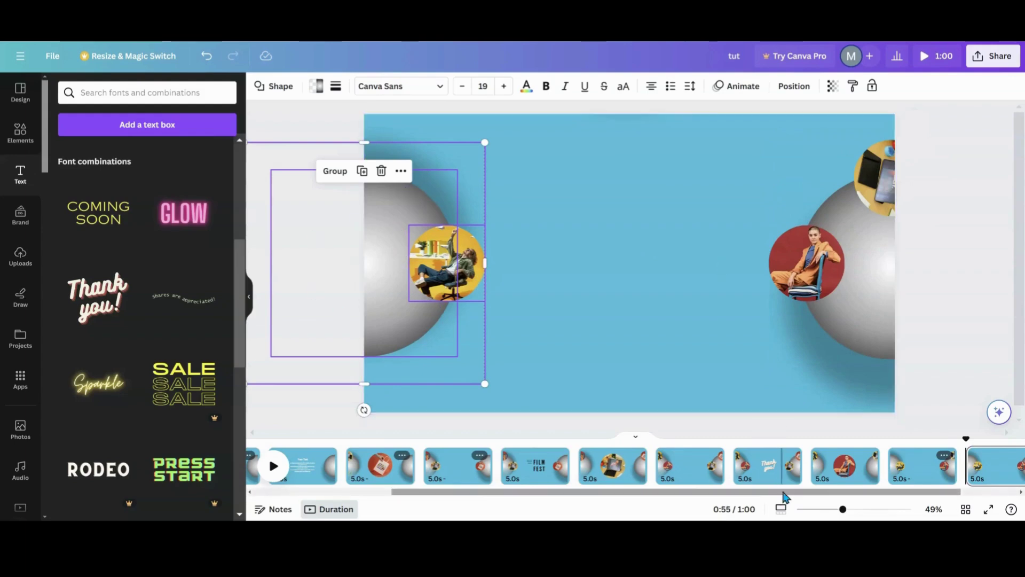
drag(783, 492, 836, 502)
click(945, 455)
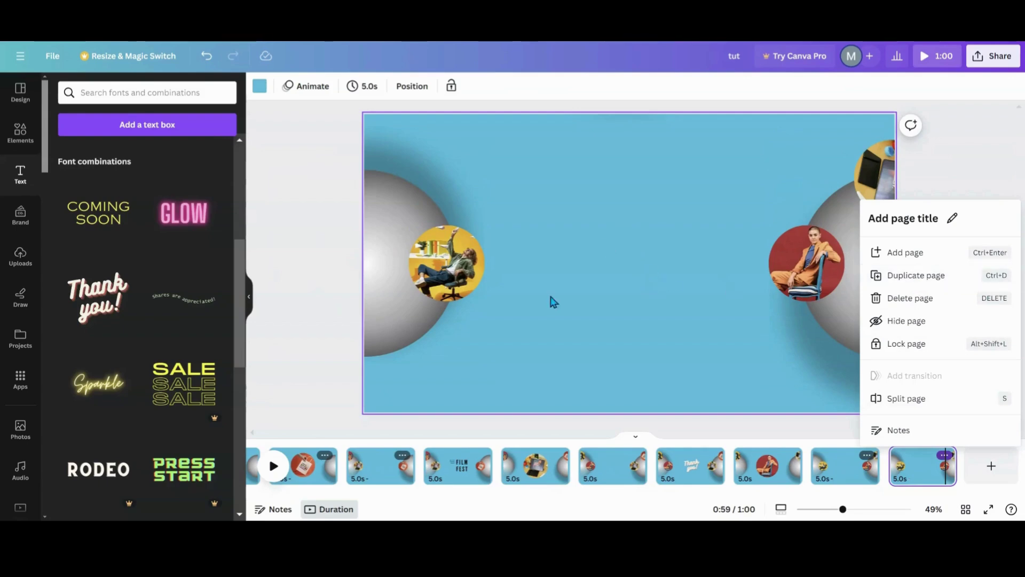
Add the "GOLDEN HOUR" font combination to the centre of the twelfth page and delete its smaller overlapping copy
scroll(125, 399, down, 4)
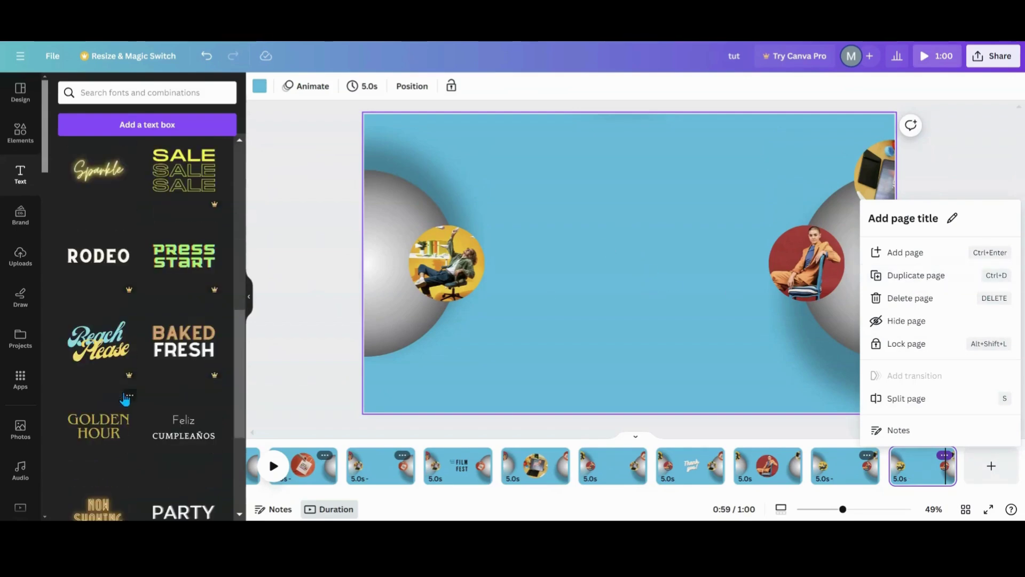
key(Escape)
click(98, 425)
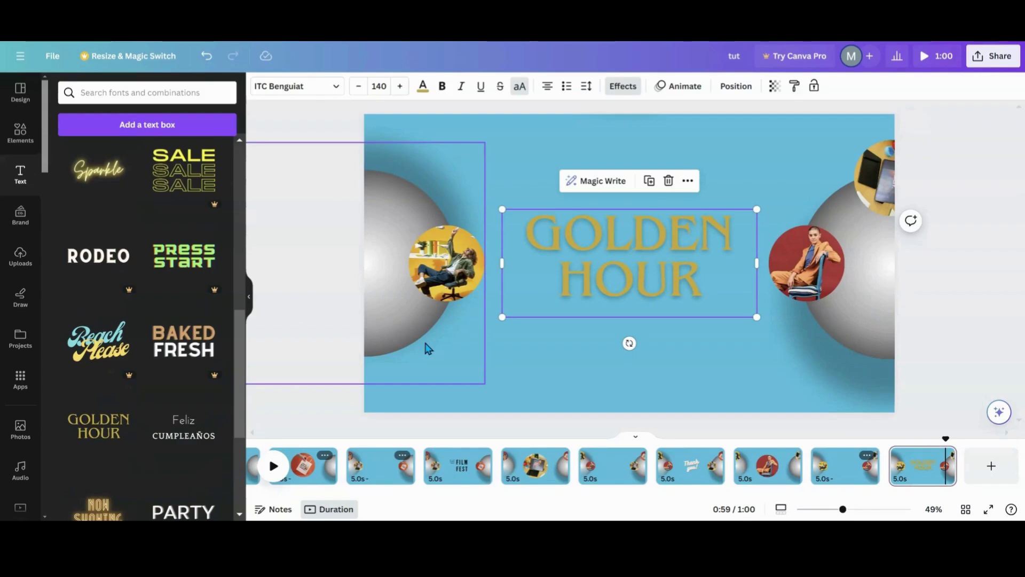
drag(502, 209, 535, 223)
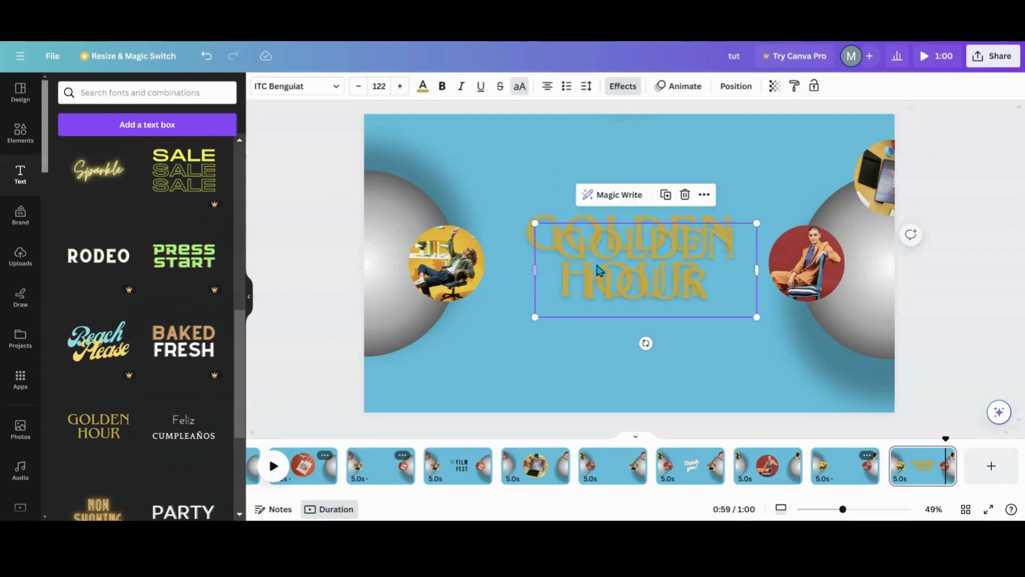
click(684, 199)
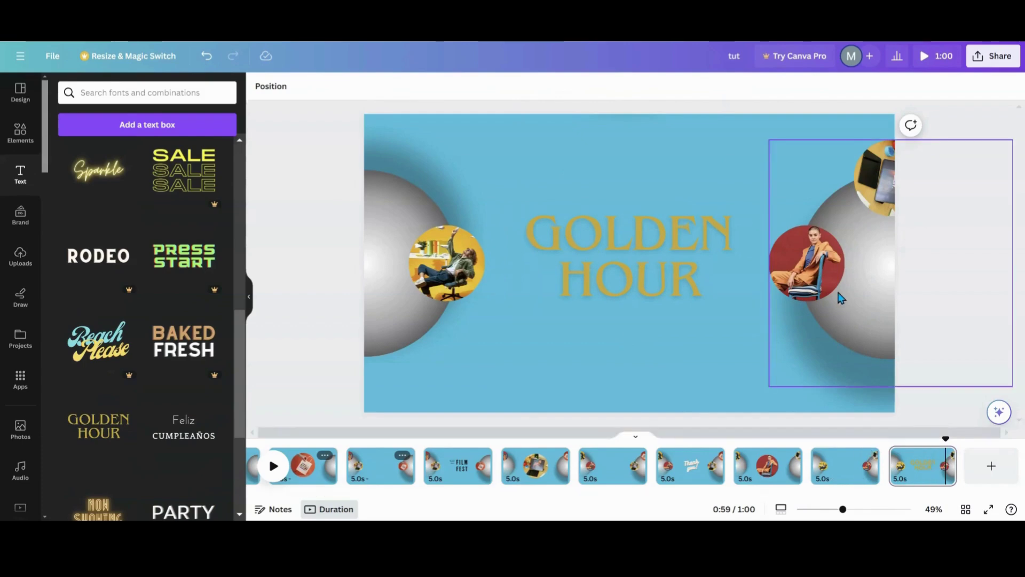
Duplicate the twelfth page and delete the "GOLDEN HOUR" text from the copy
click(945, 455)
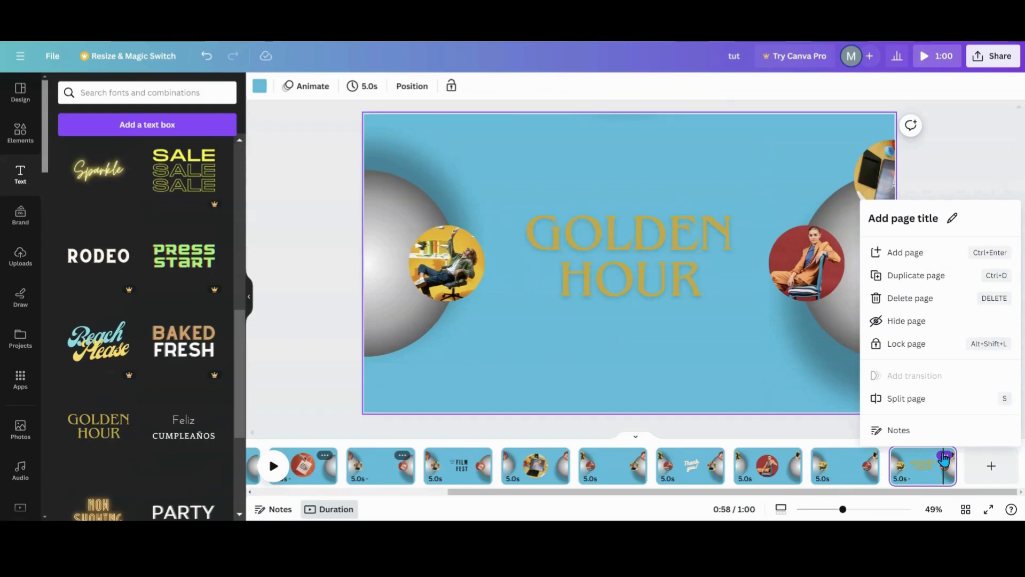
click(907, 283)
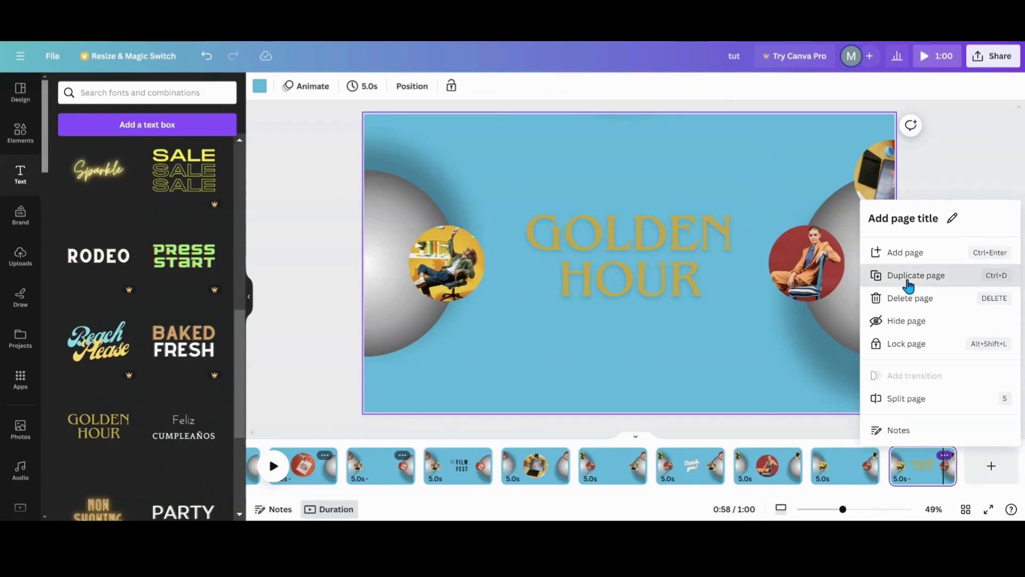
click(648, 237)
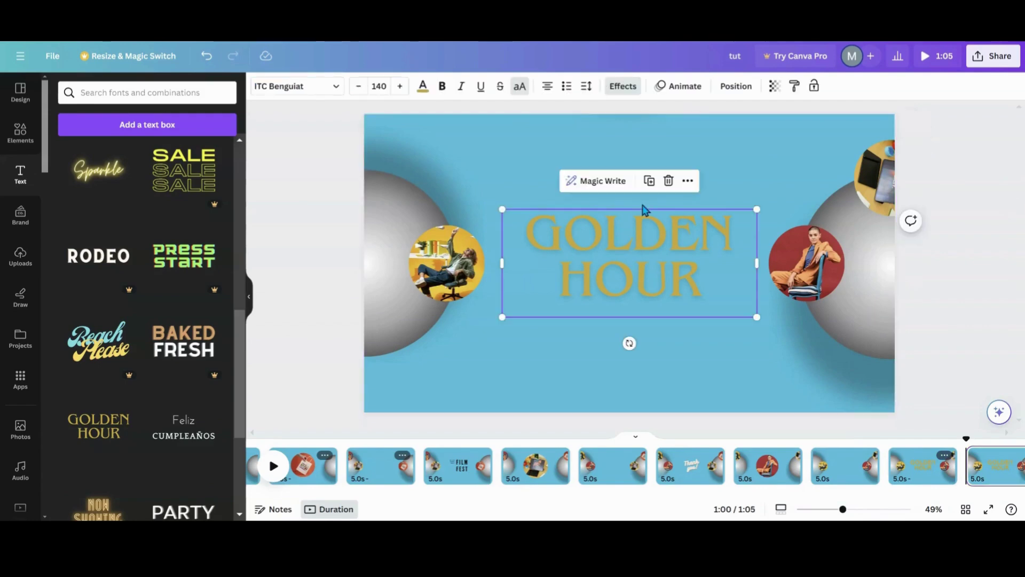
key(Delete)
On the thirteenth page, rotate the right sphere group a quarter turn clockwise, and centre and enlarge the yellow office photo circle between the spheres
click(841, 313)
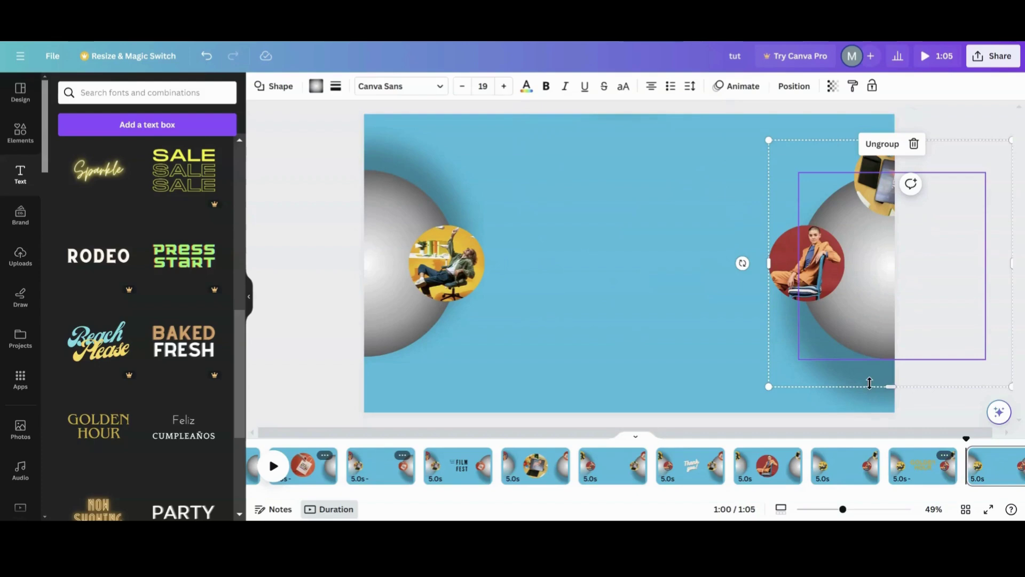
drag(742, 263, 885, 127)
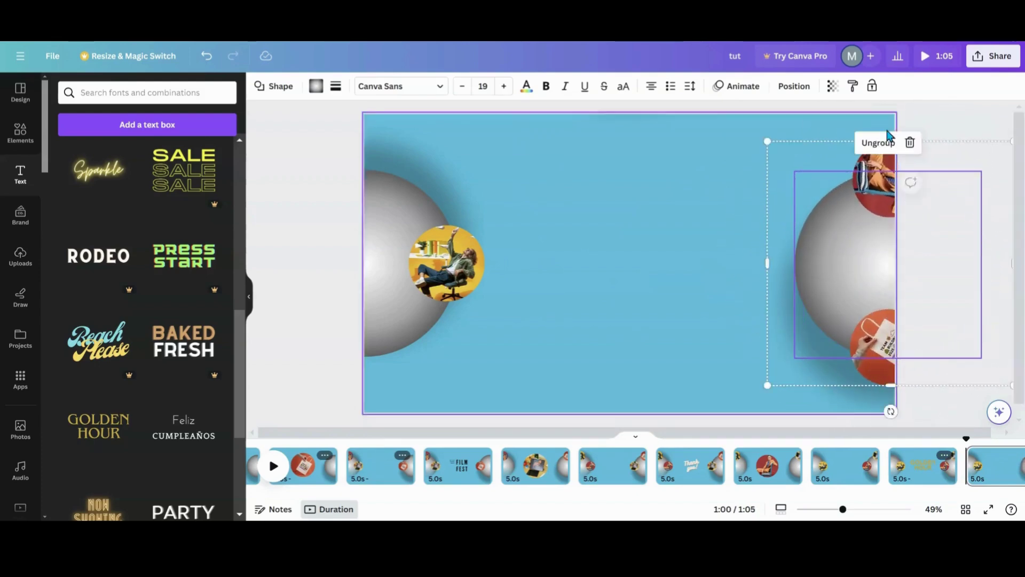
click(465, 260)
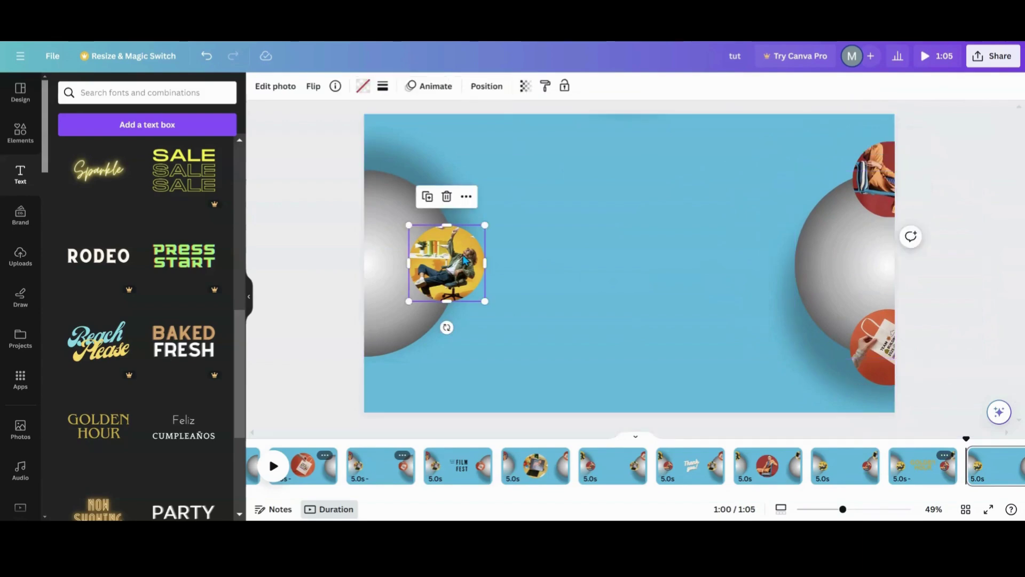
drag(465, 260, 628, 259)
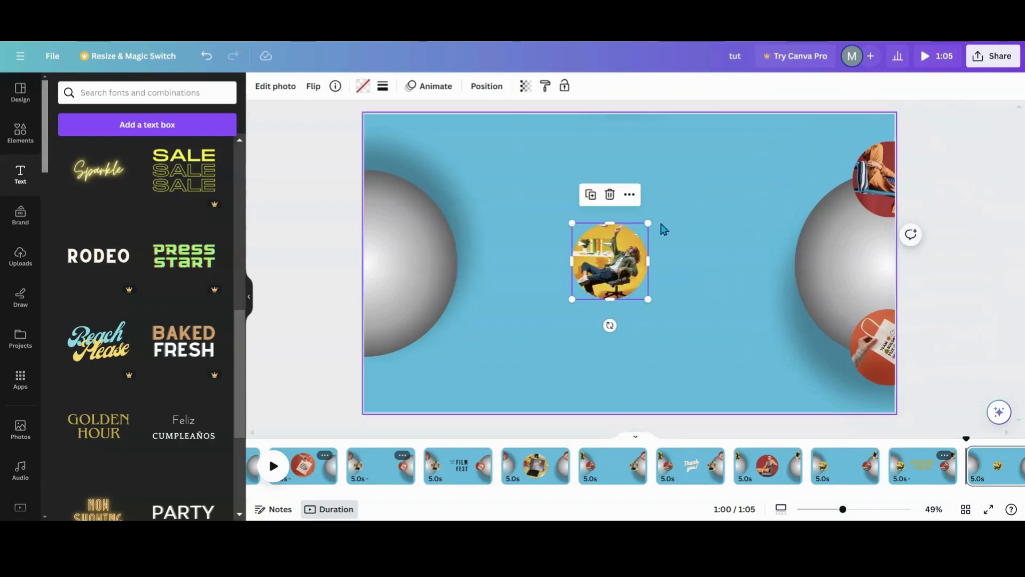
drag(647, 223, 718, 154)
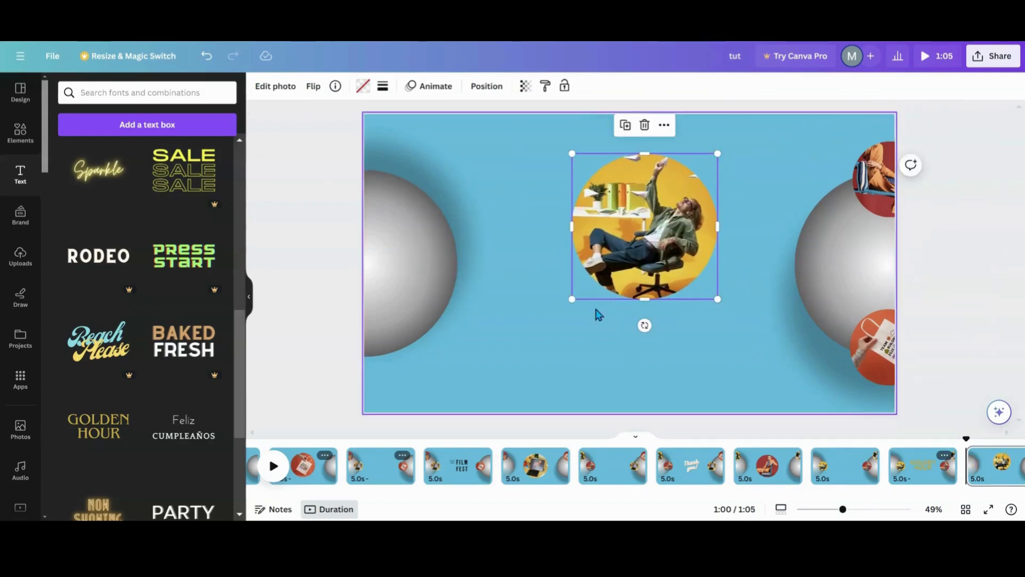
drag(572, 299, 601, 288)
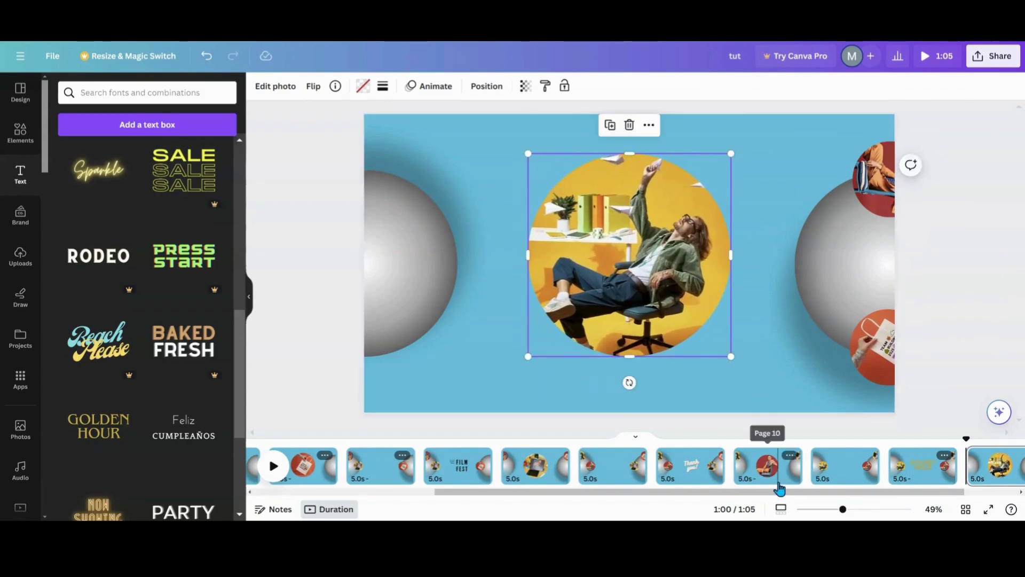
Duplicate the thirteenth page with the large central office photo
scroll(781, 494, right, 3)
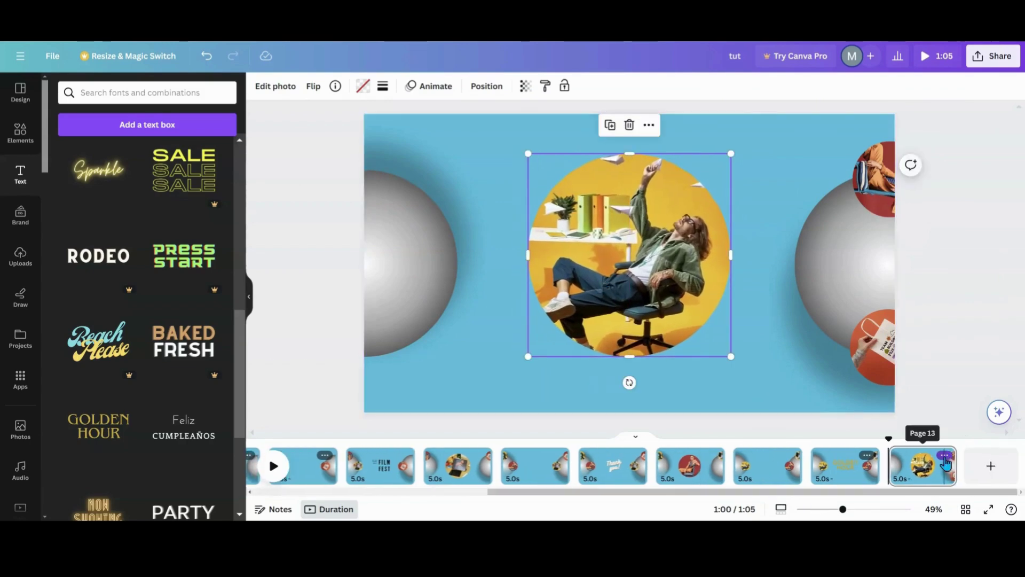
click(944, 457)
click(914, 275)
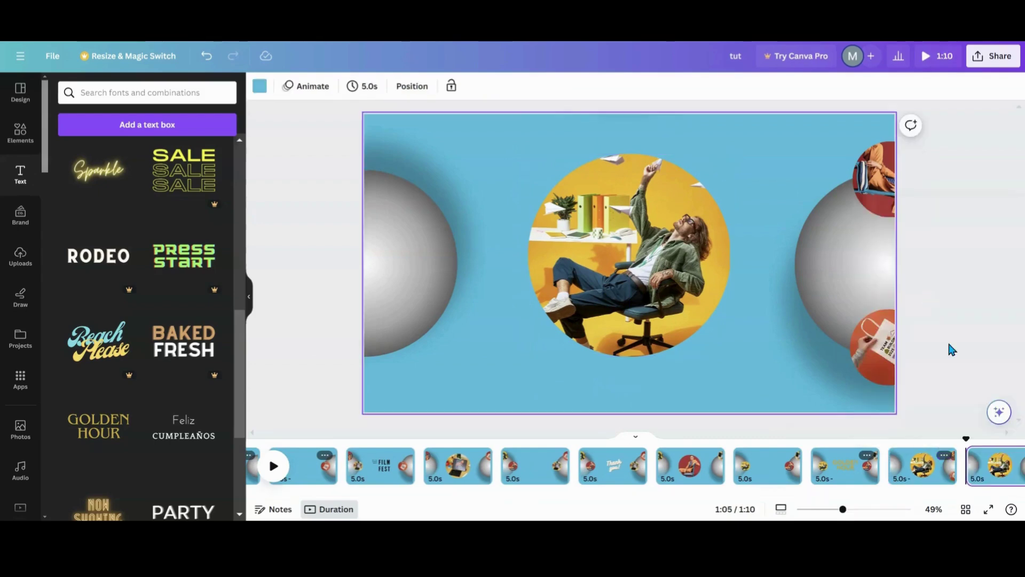
Copy the small yellow office photo circle from the twelfth page to the fourteenth and place it on the inner edge of the right sphere
click(849, 482)
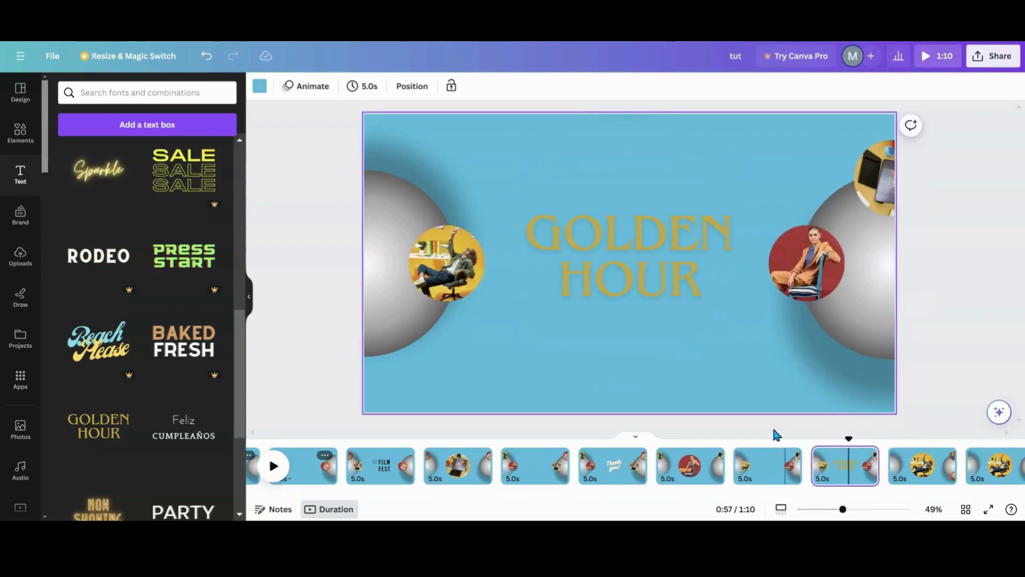
click(460, 260)
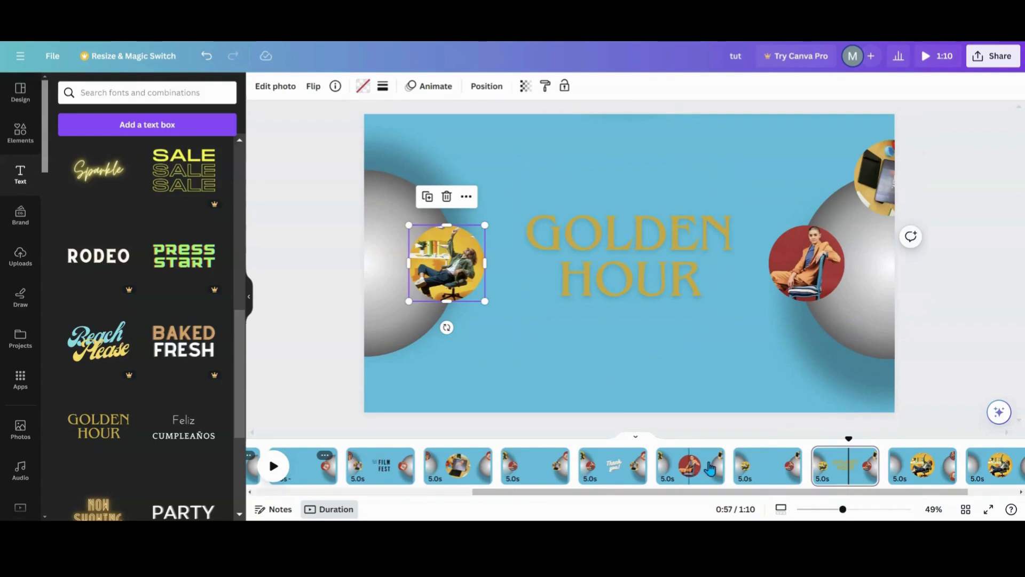
drag(785, 492, 871, 498)
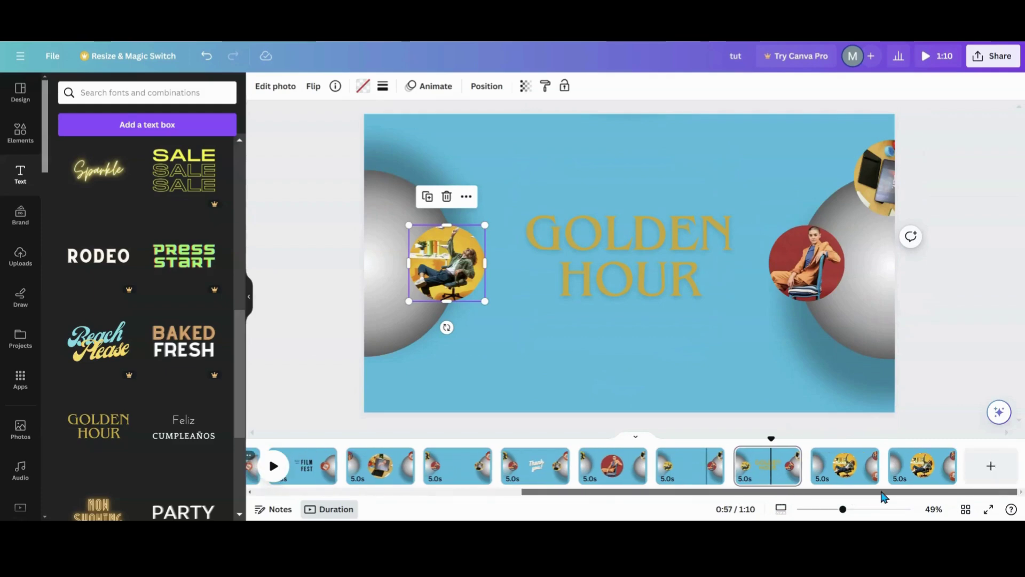
click(932, 464)
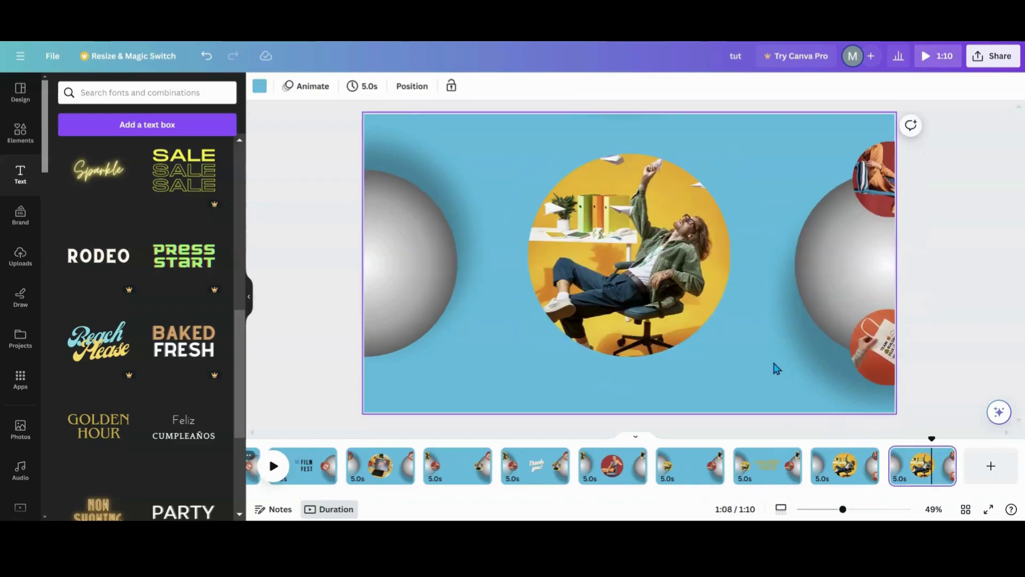
click(801, 377)
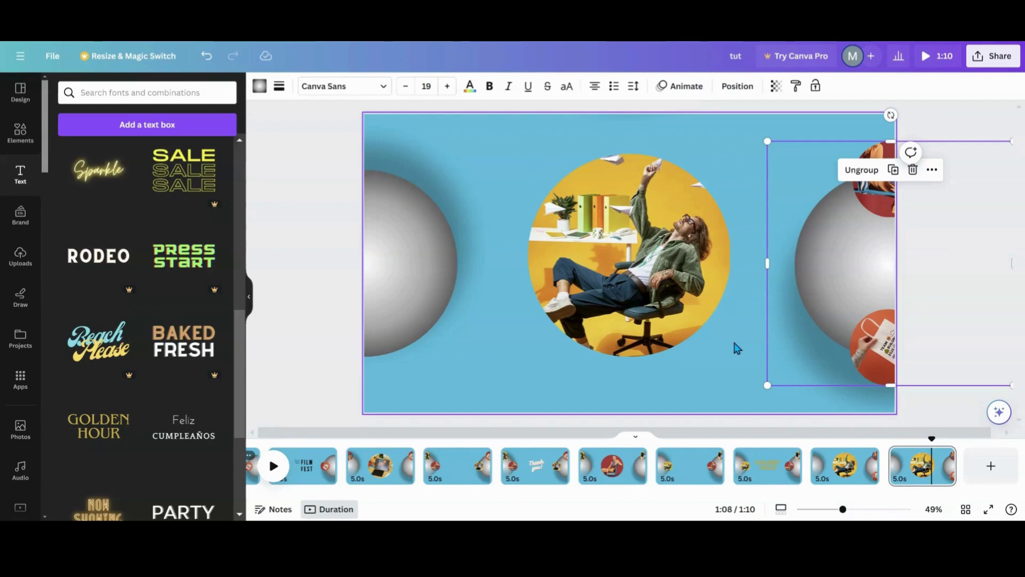
key(ctrl+v)
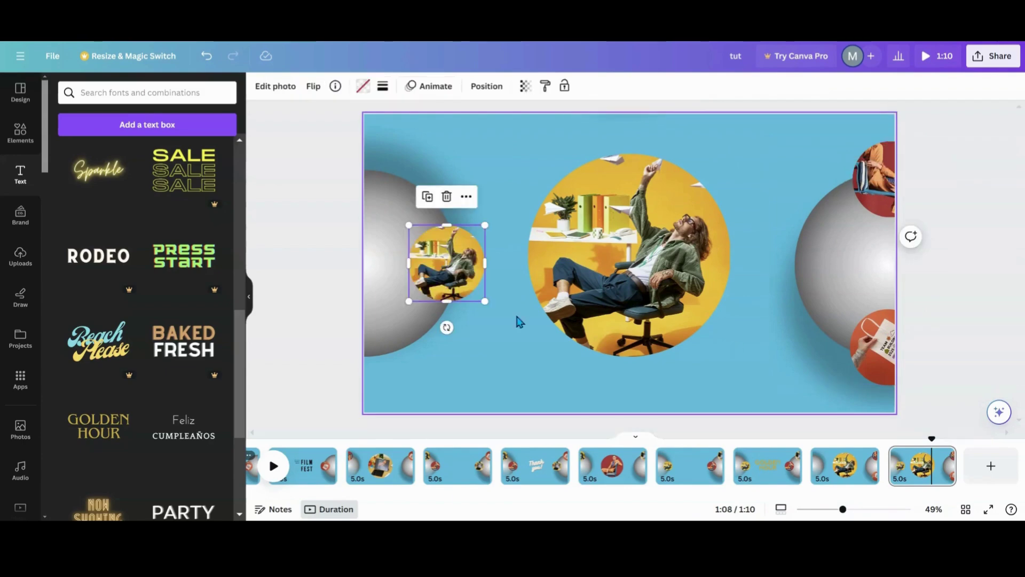
drag(450, 266, 805, 268)
drag(807, 269, 805, 268)
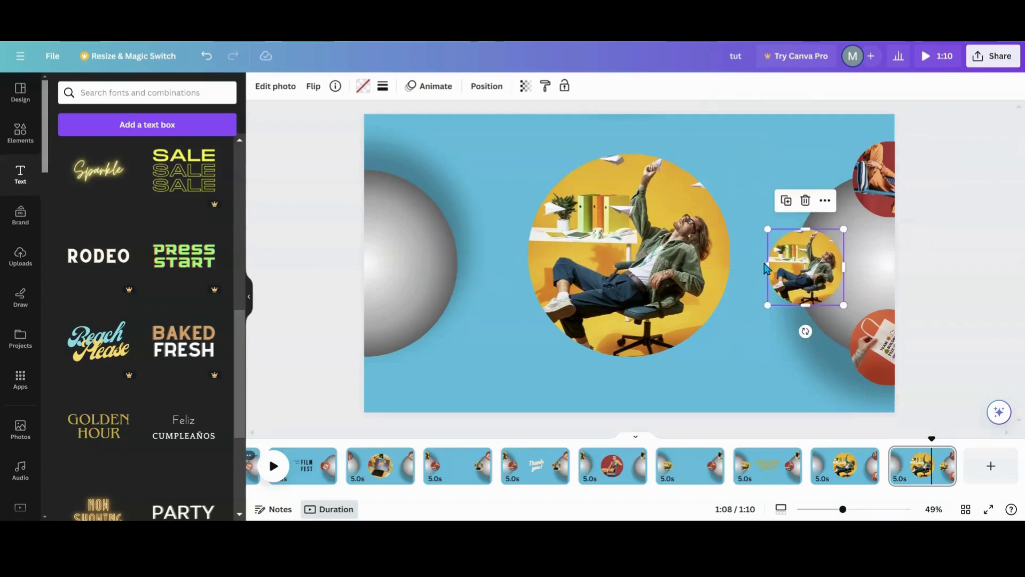
Delete the large central office photo together with its frame from the fourteenth page
click(632, 241)
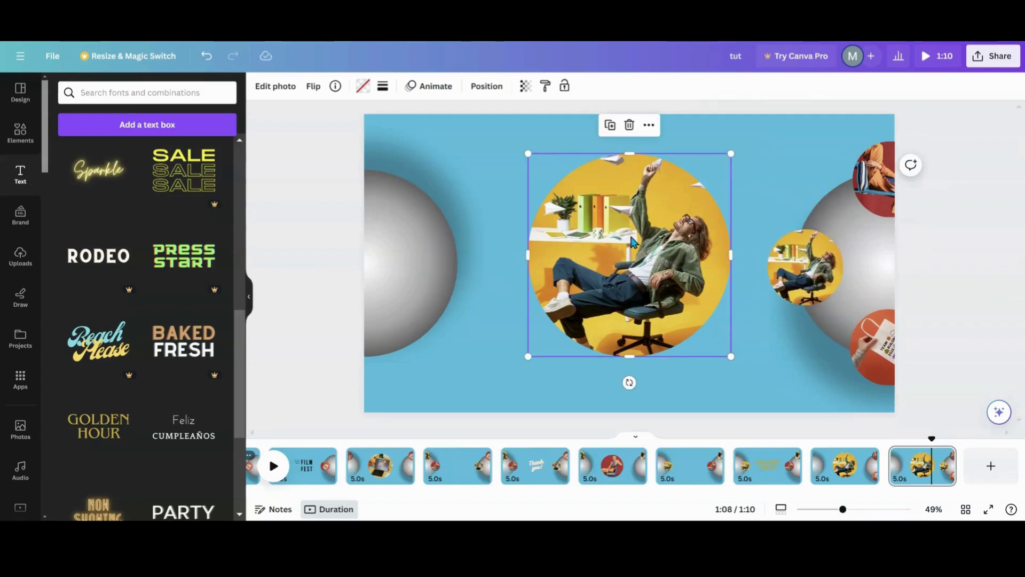
click(629, 126)
click(630, 184)
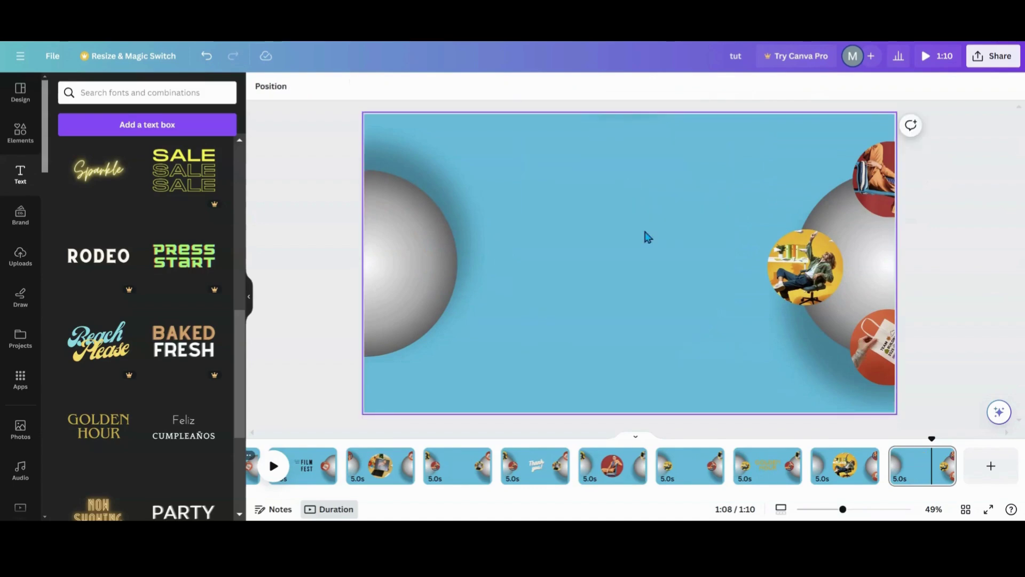
Duplicate the fourteenth page and, on the copy, bring the "COMING SOON" sphere group down from above the page into the middle
click(944, 456)
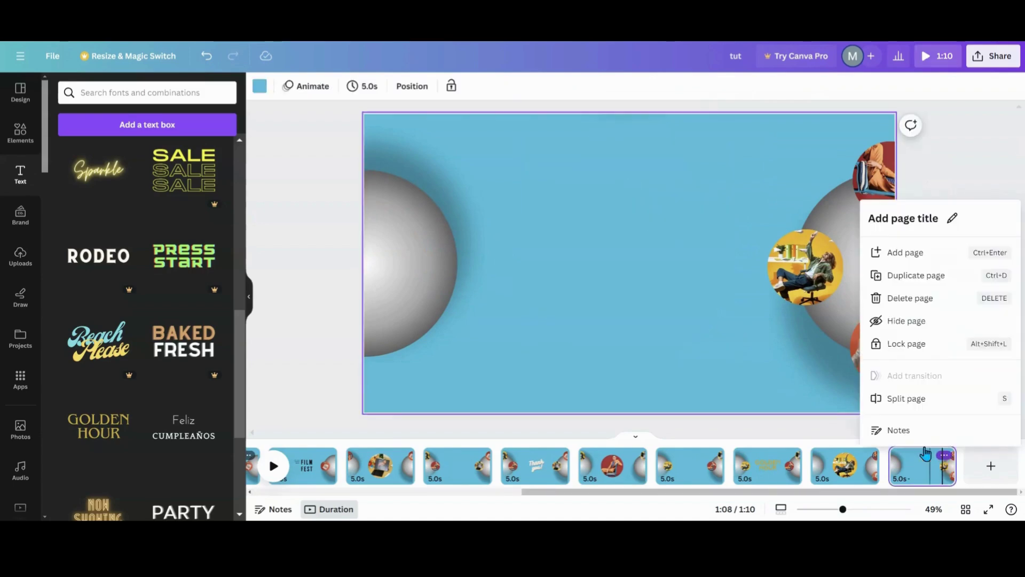
click(911, 276)
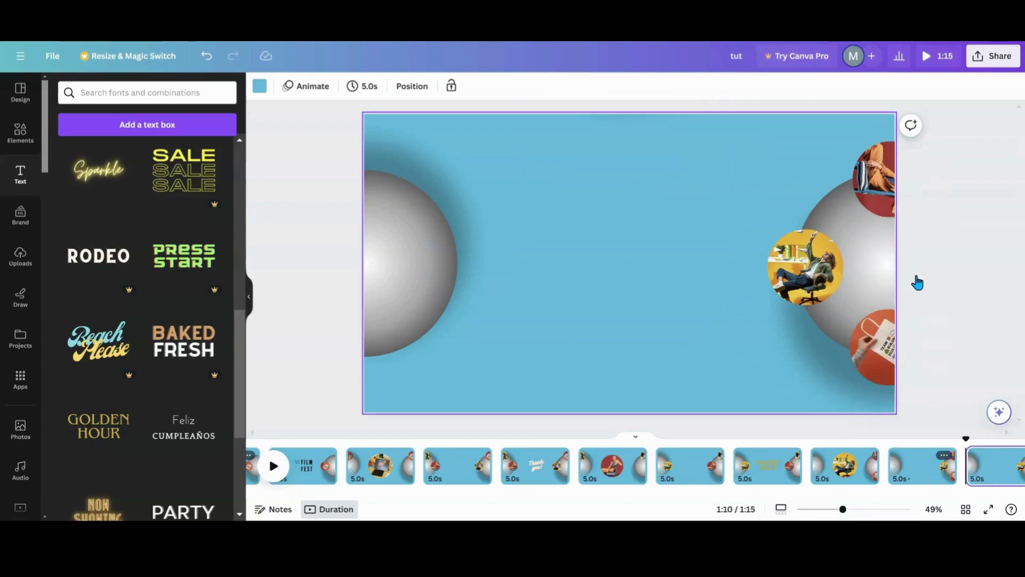
drag(634, 183, 641, 387)
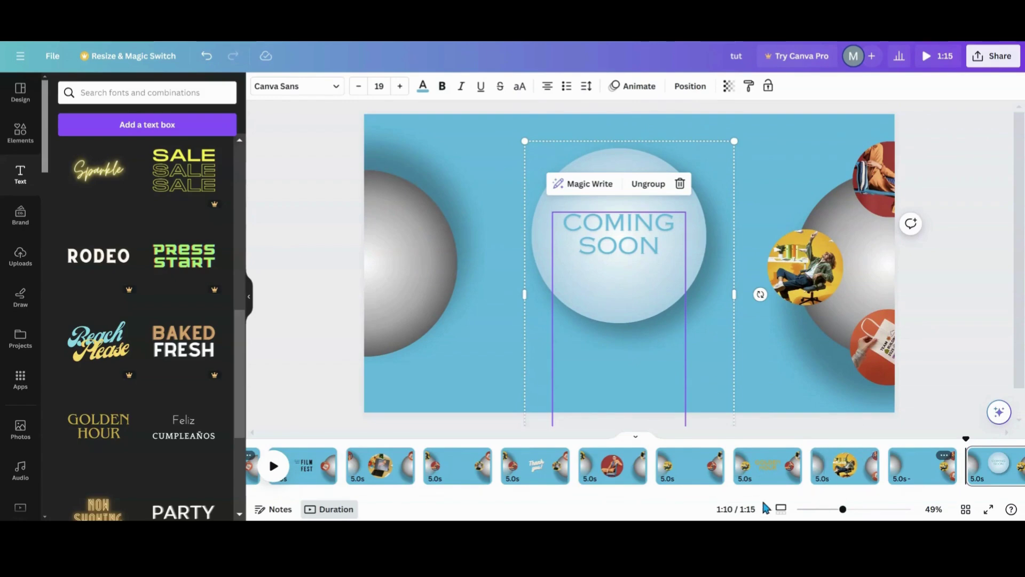
Add a Match & Move transition after the first page, set its duration to 2.5 seconds and apply it between all pages
drag(737, 492, 435, 501)
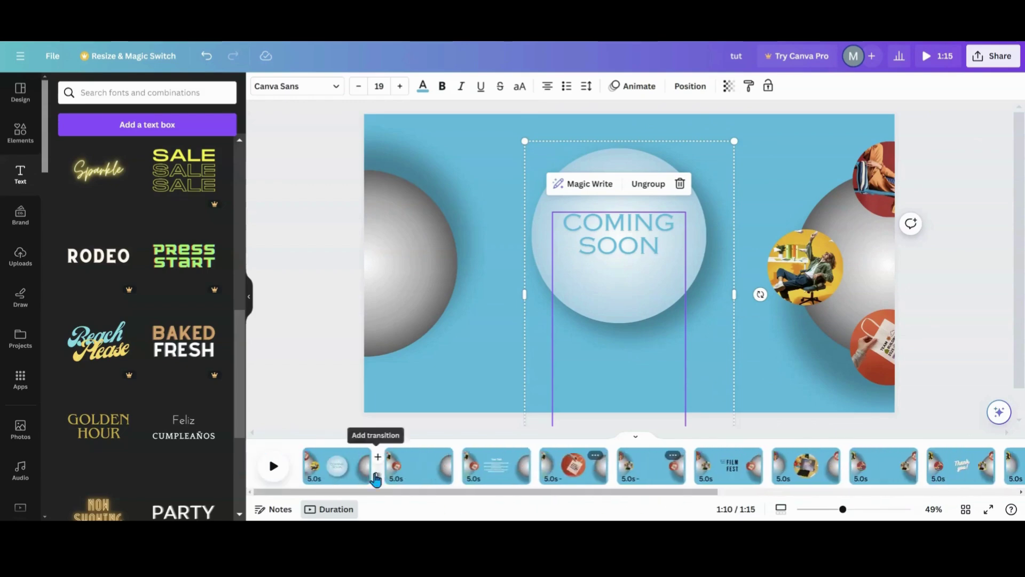
click(381, 476)
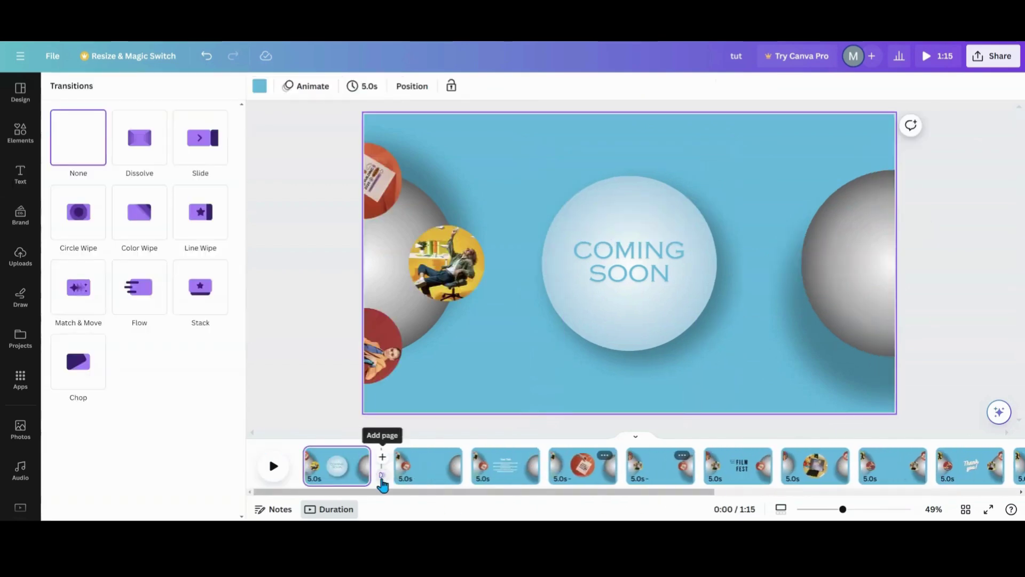
click(96, 299)
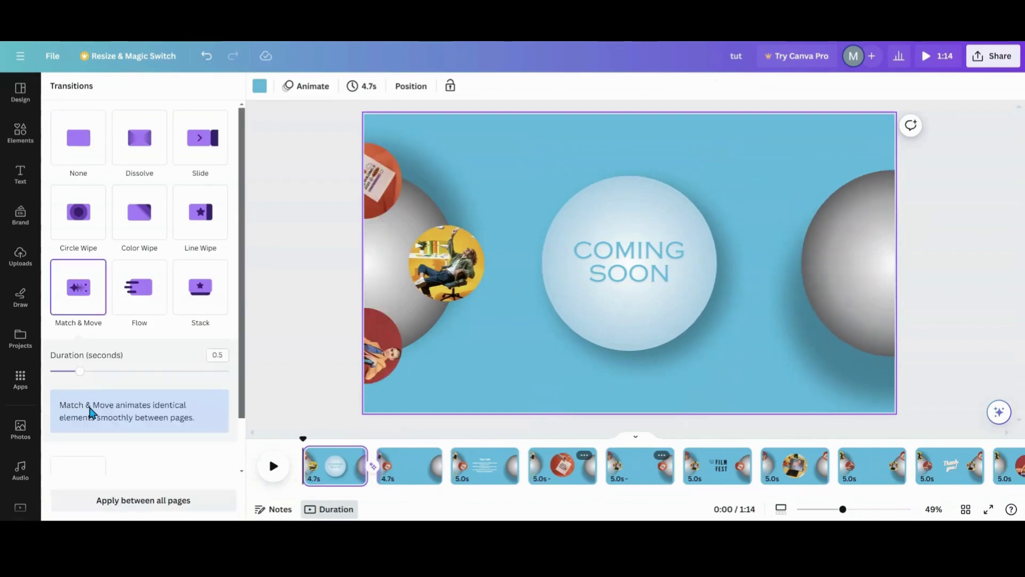
drag(180, 379, 229, 370)
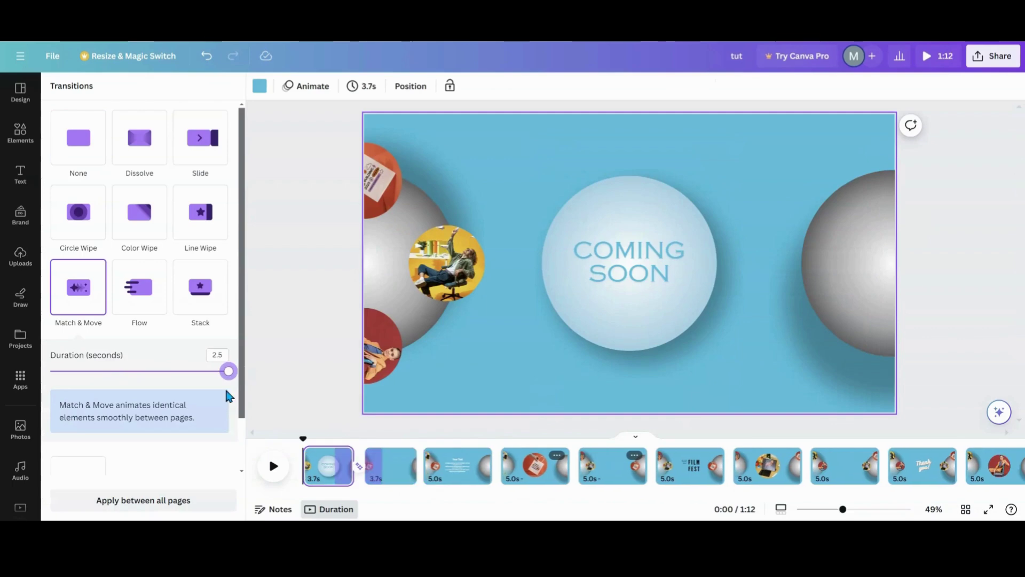
click(172, 504)
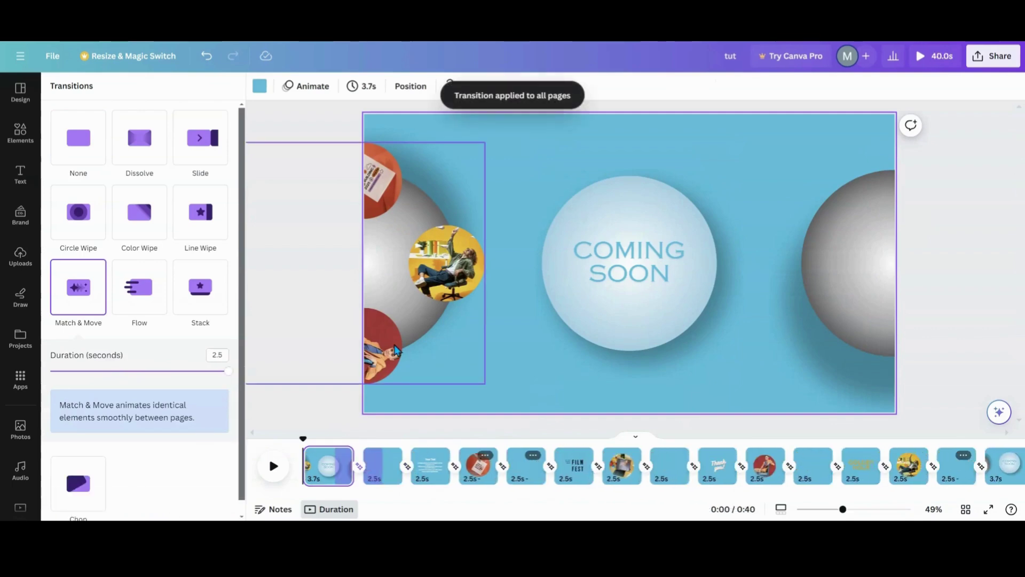
Apply the second page's 2.5-second timing to all 15 pages
click(380, 470)
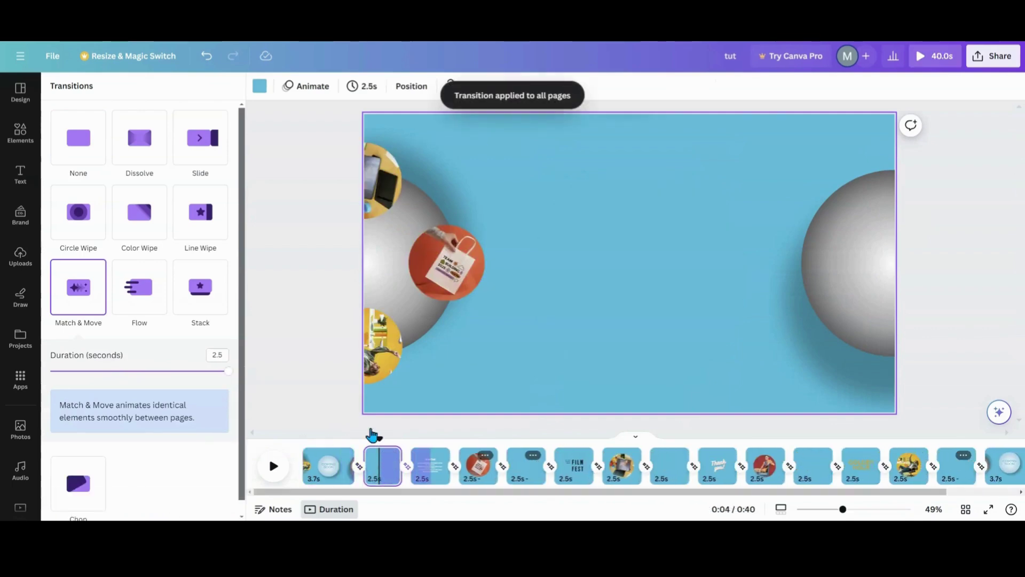
click(363, 87)
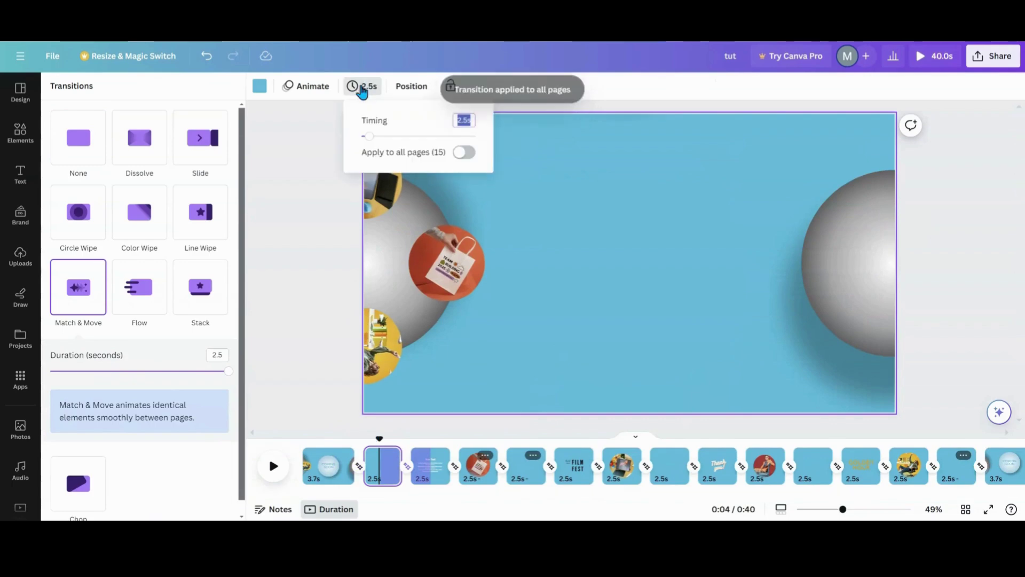
click(462, 153)
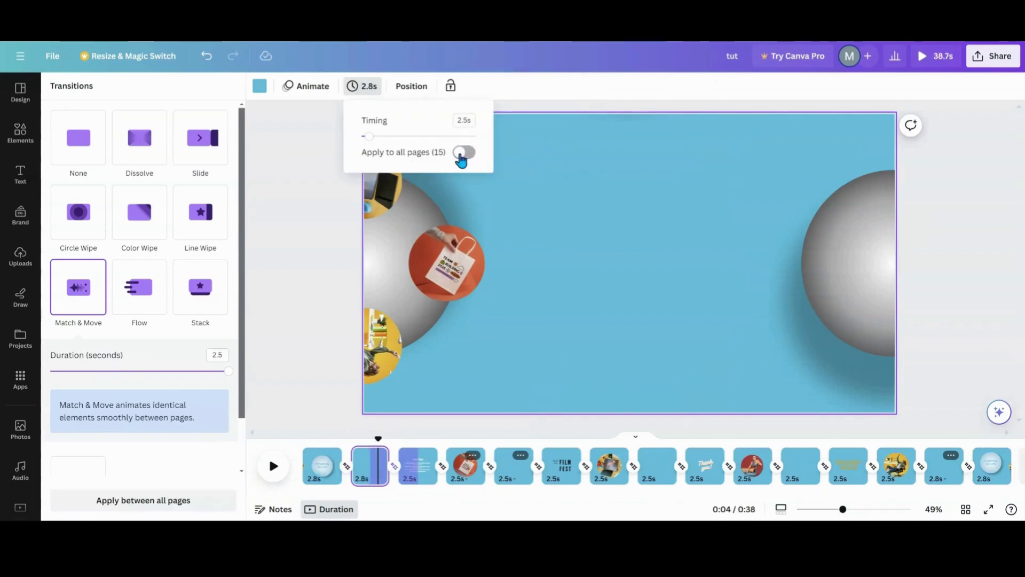
click(462, 153)
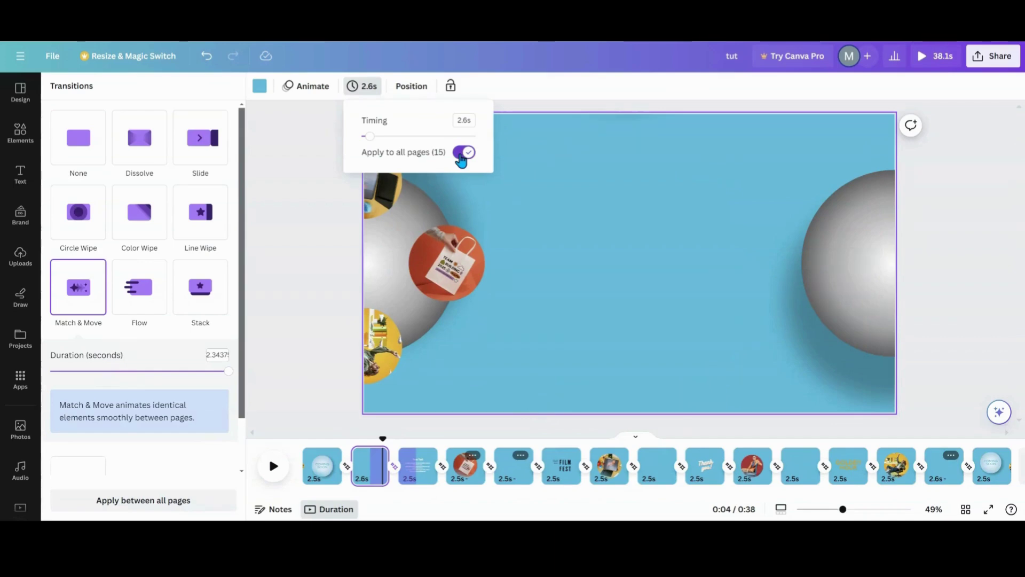
Play the presentation from the first page to check the transitions and page timing
click(308, 468)
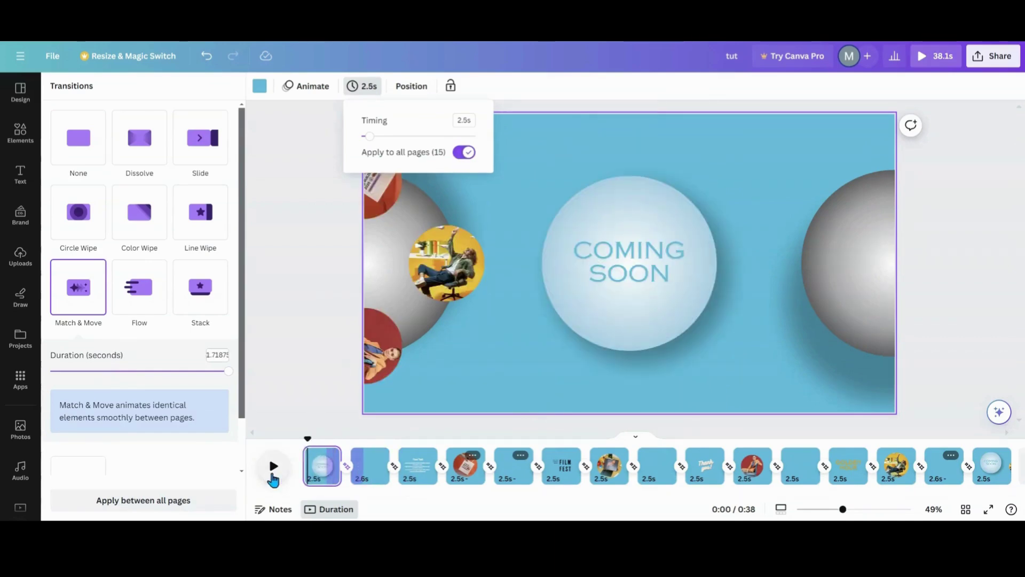
click(272, 470)
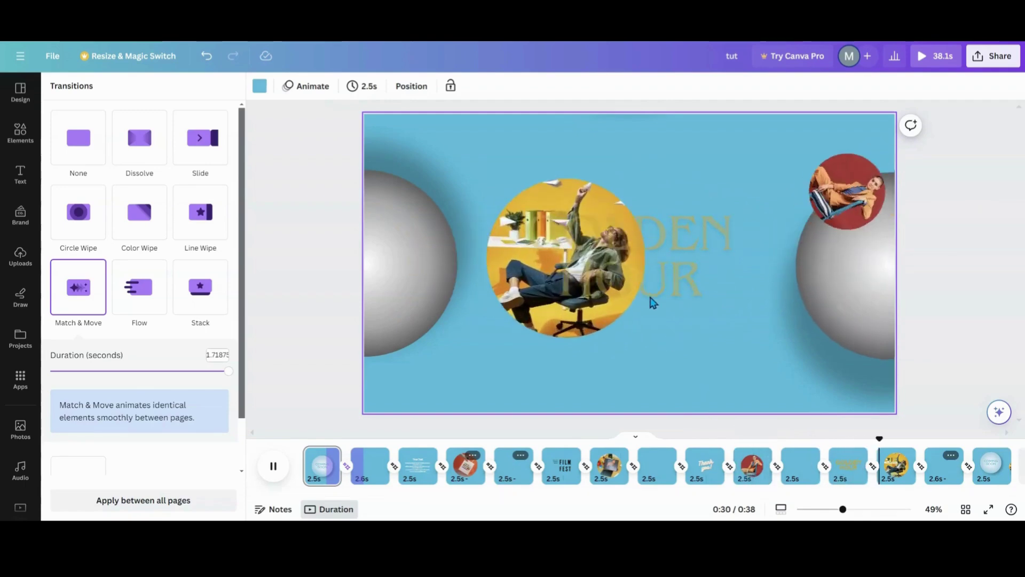
On the twelfth page, move the "GOLDEN HOUR" text layer down to just above the background, behind the spheres and photo circles
click(846, 477)
click(640, 251)
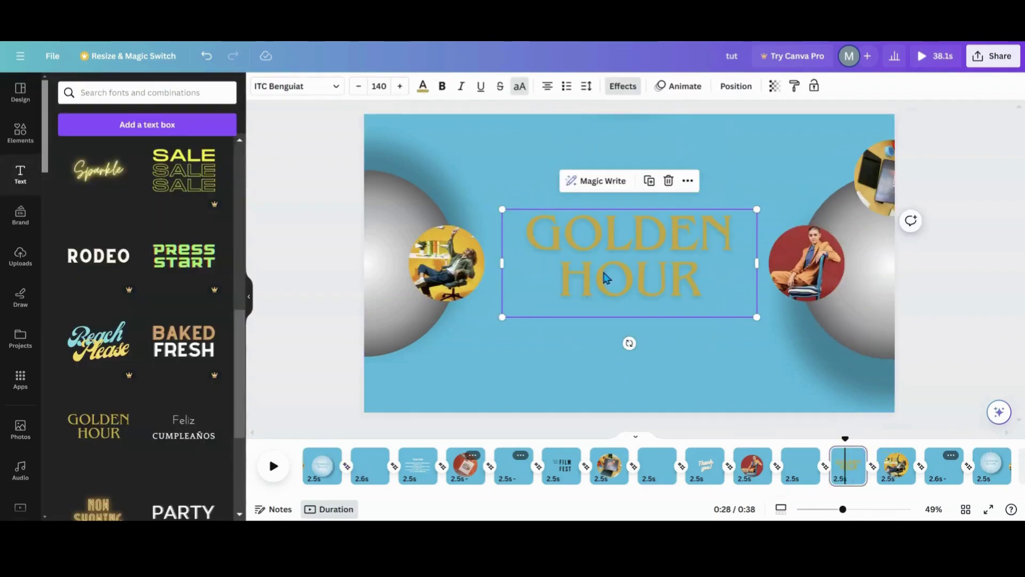
click(729, 85)
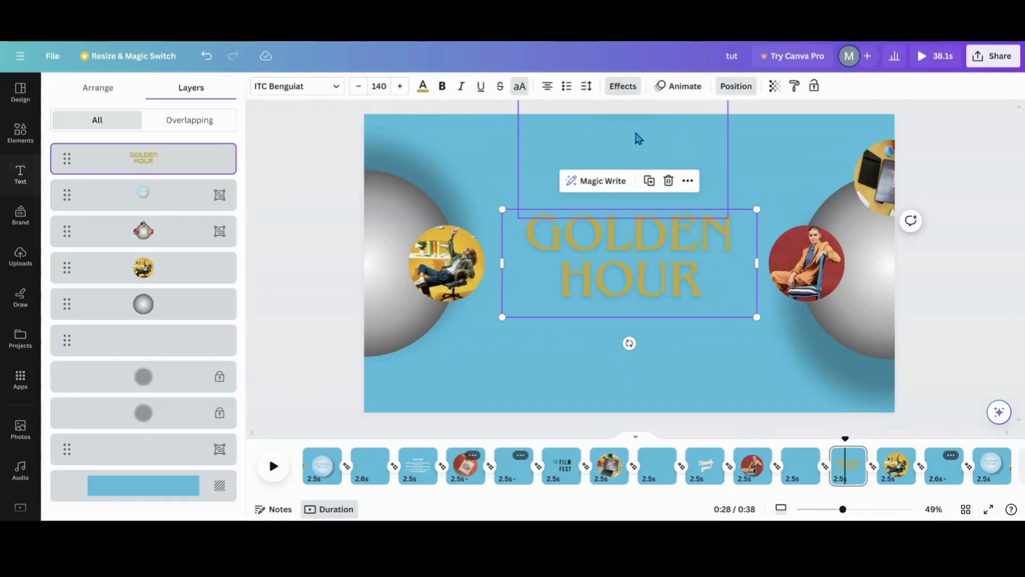
drag(162, 158, 153, 461)
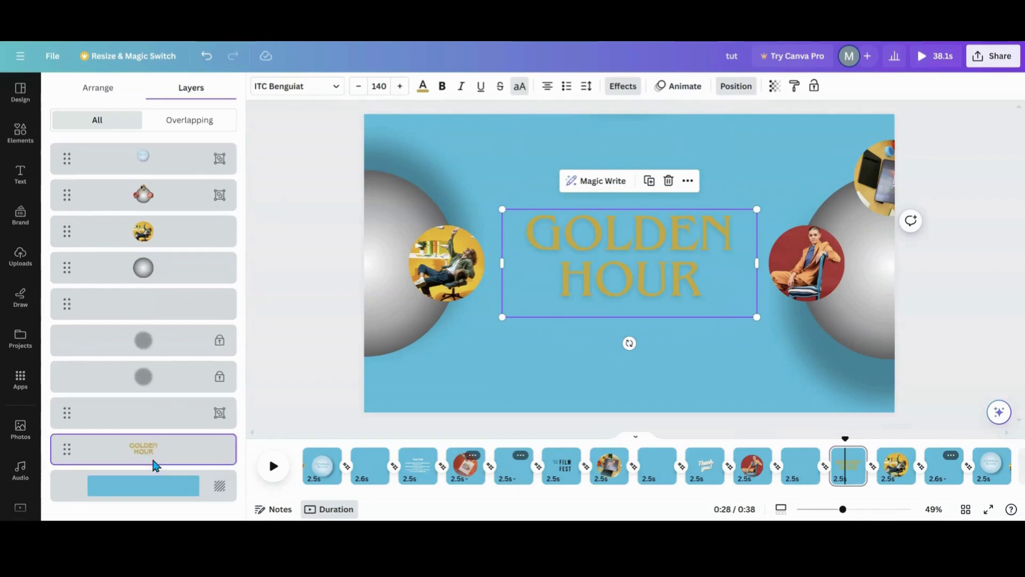
Play the presentation from the eleventh page and again from the first page to check the layering and transitions
click(791, 478)
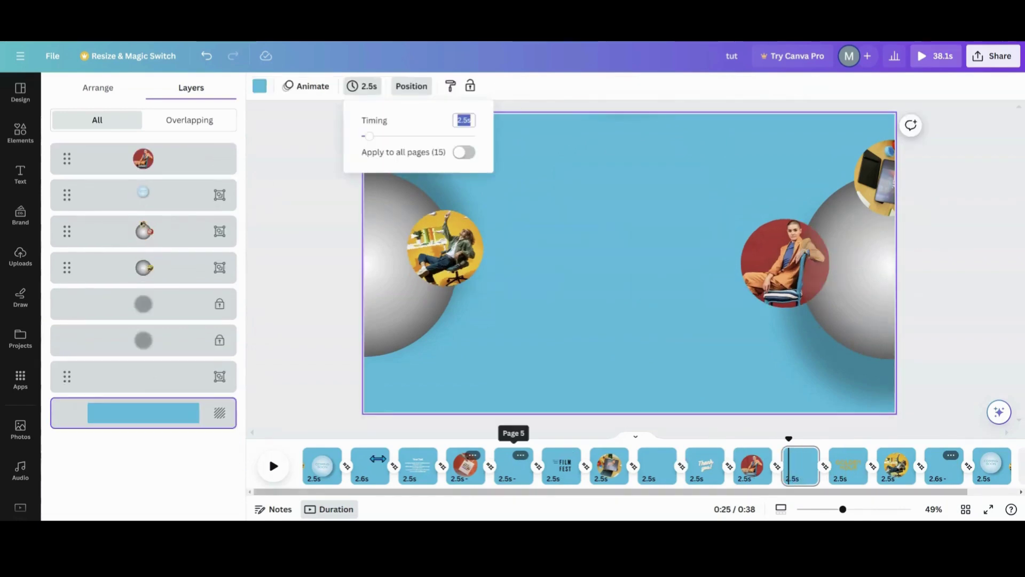
click(268, 479)
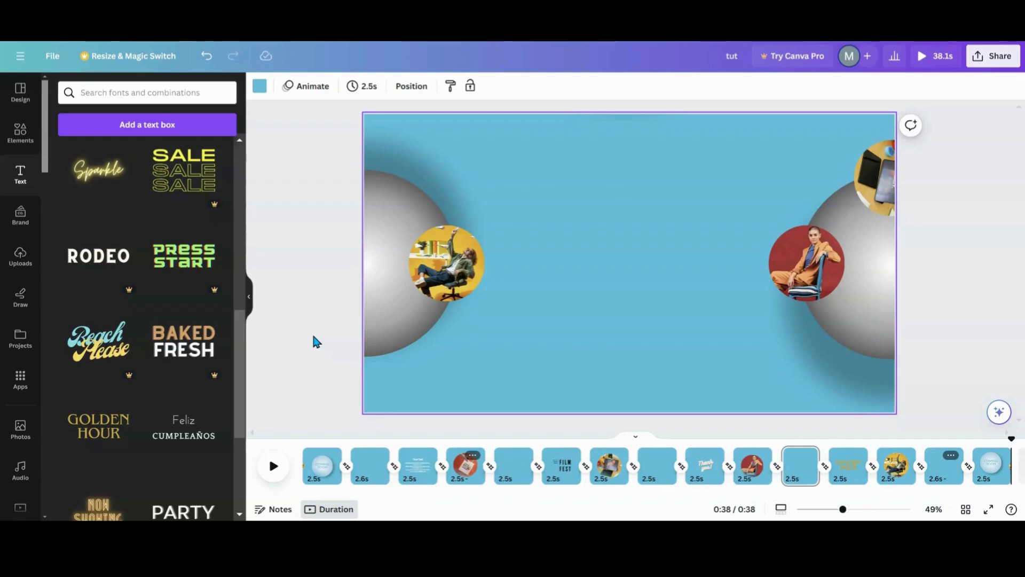
click(316, 476)
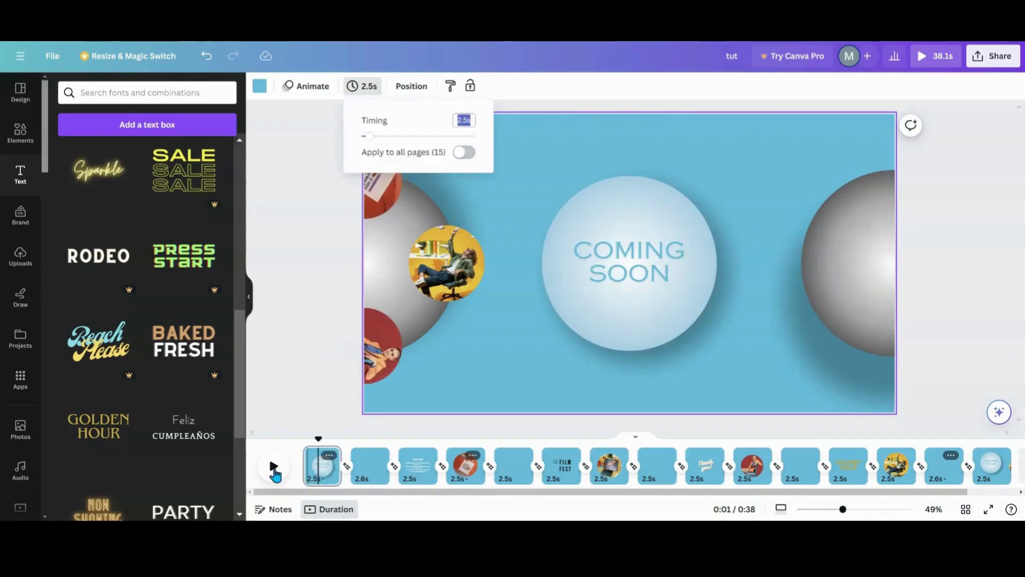
click(273, 466)
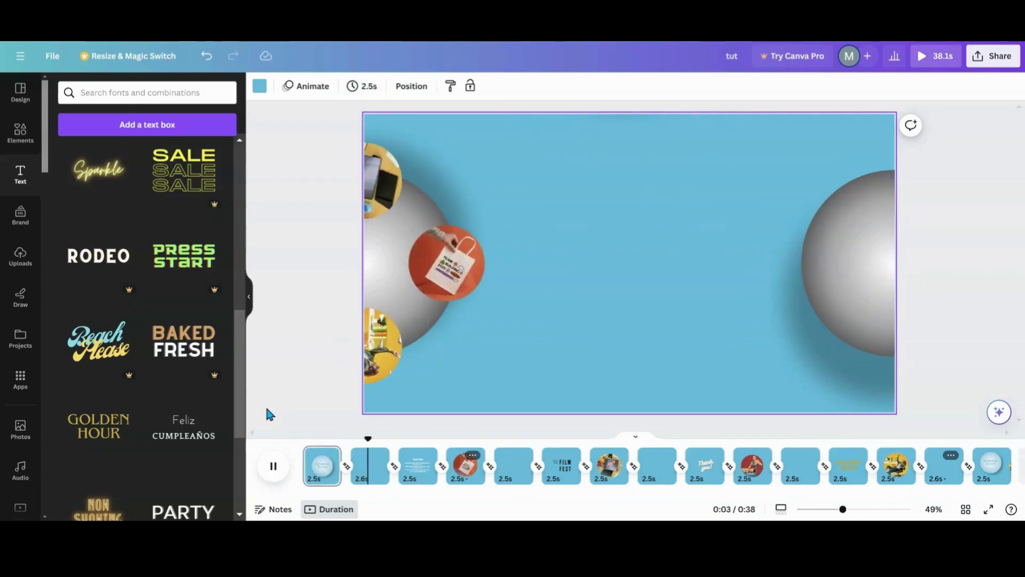